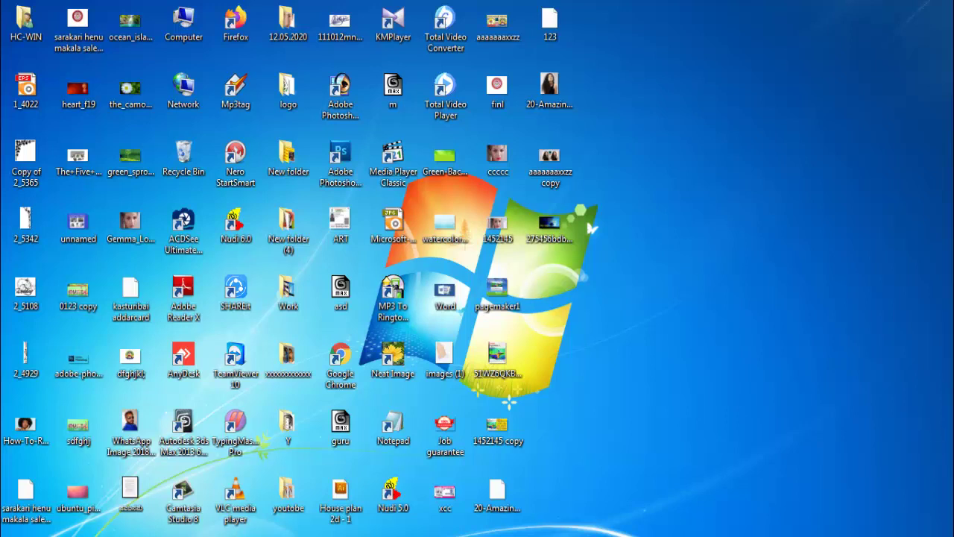
Launch Adobe PageMaker 7.0 from the Start menu's Adobe > PageMaker 7.0 program group
left_click(15, 533)
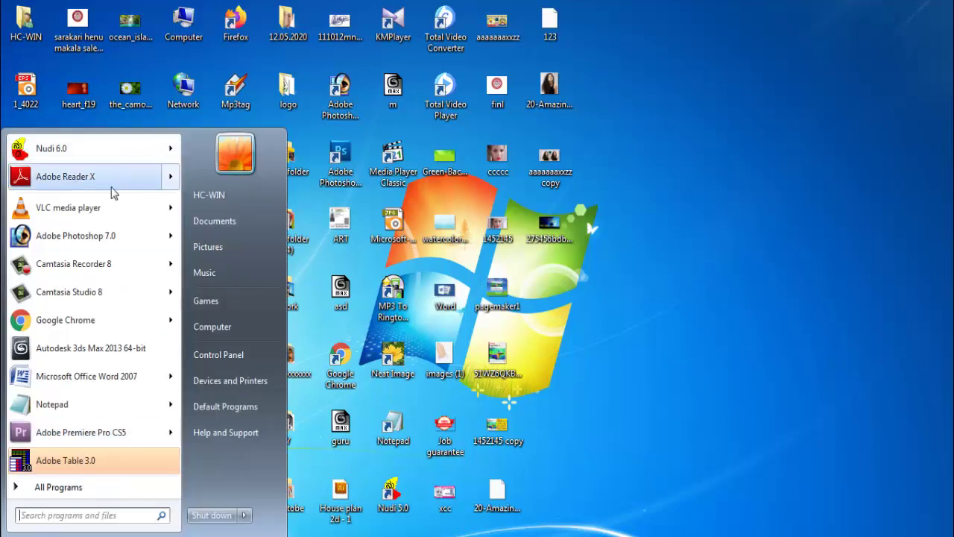
left_click(87, 489)
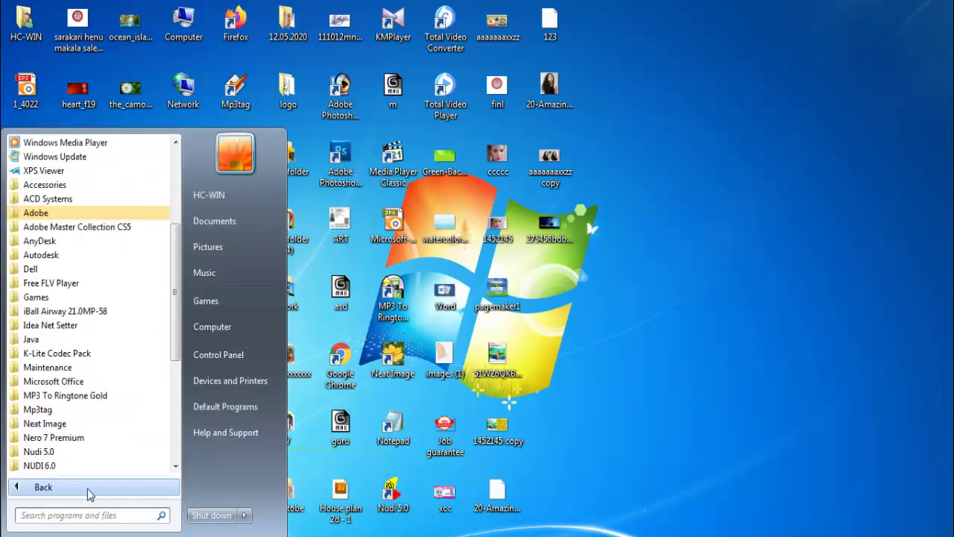
left_click(87, 215)
left_click(87, 228)
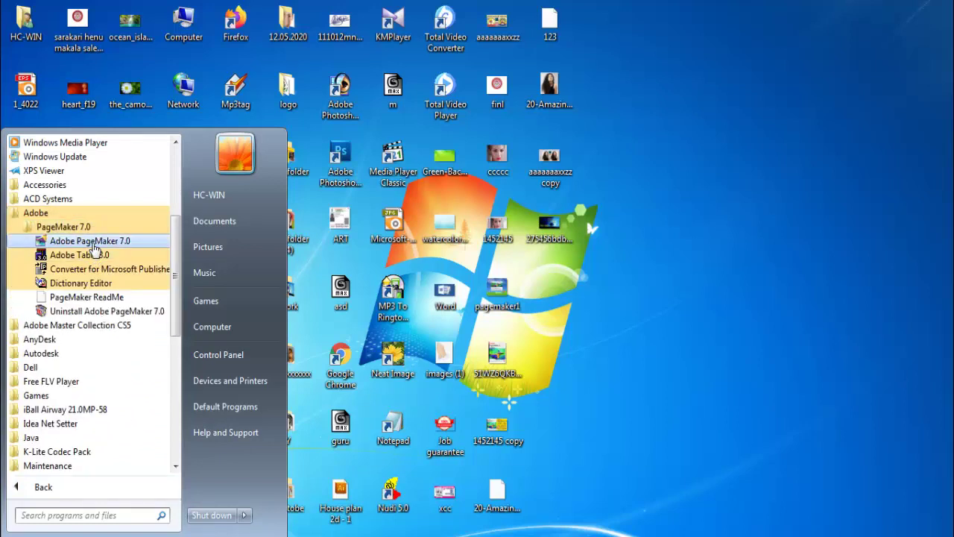
left_click(104, 246)
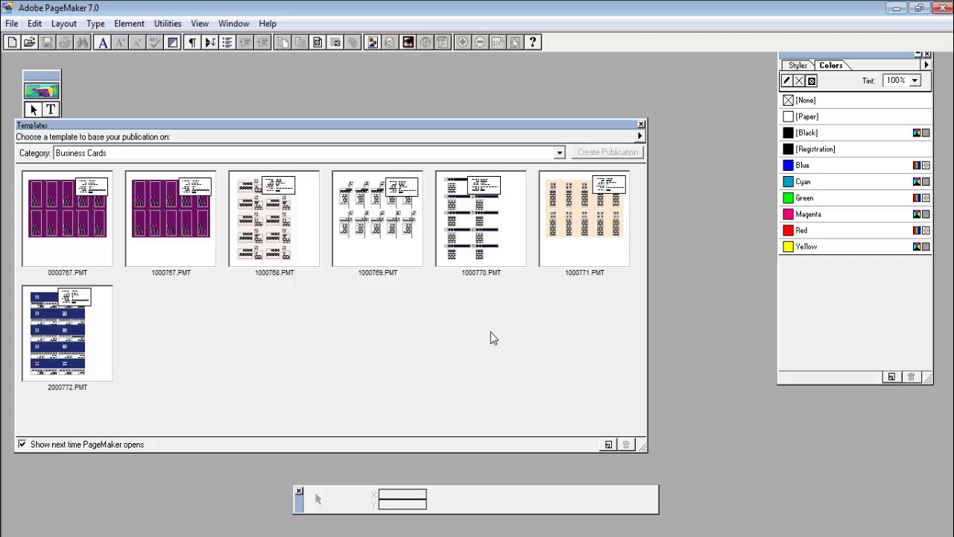
Close the template chooser and start a new publication with a custom 4 by 8 inch page
left_click(639, 125)
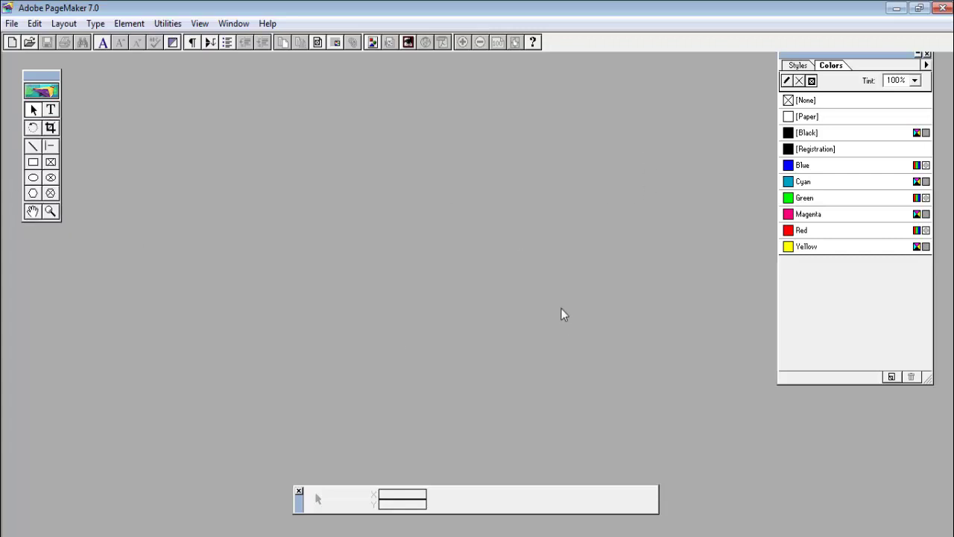
left_click(12, 23)
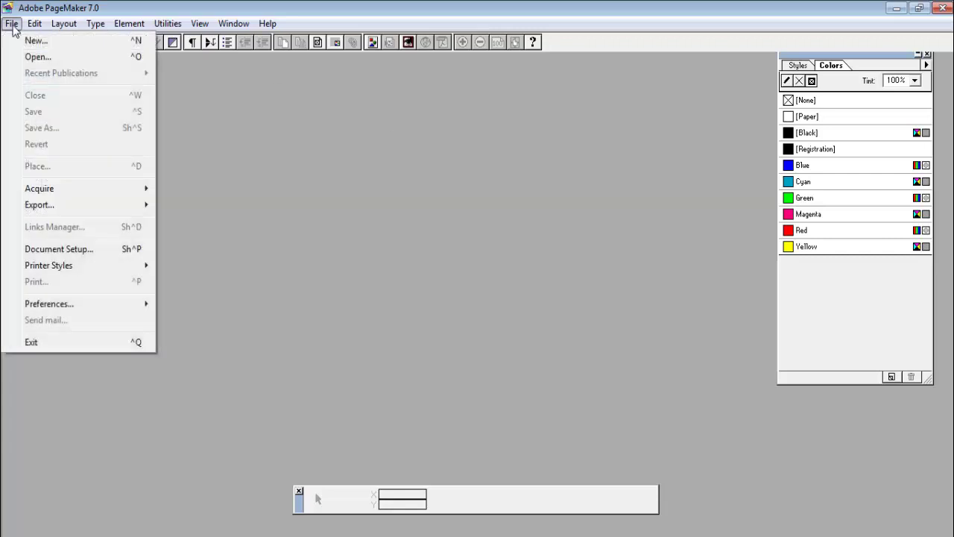
left_click(105, 44)
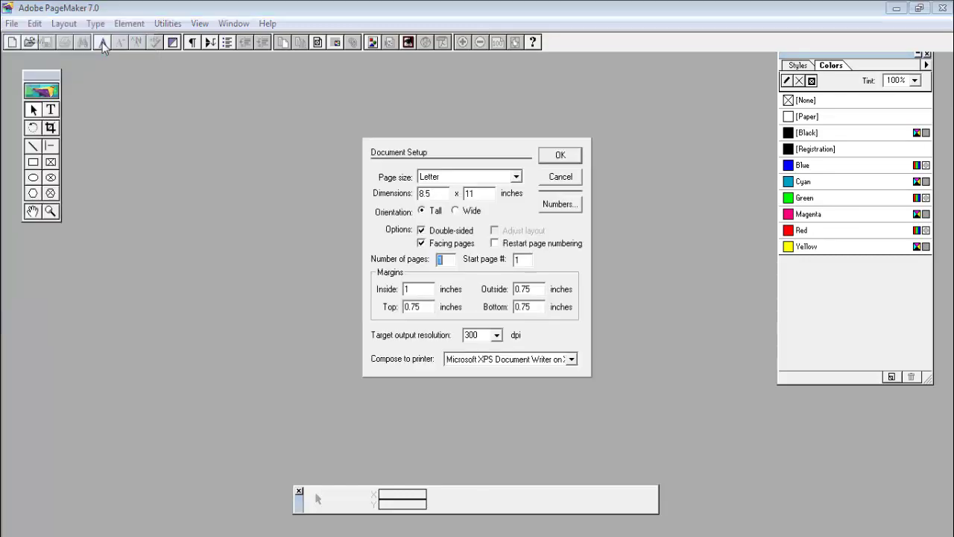
left_click(454, 179)
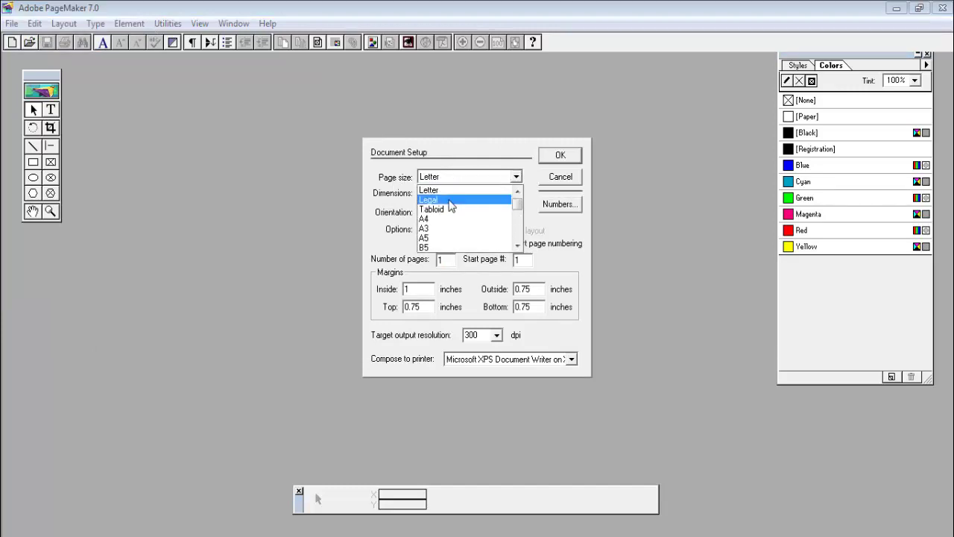
left_click(451, 218)
left_click(448, 176)
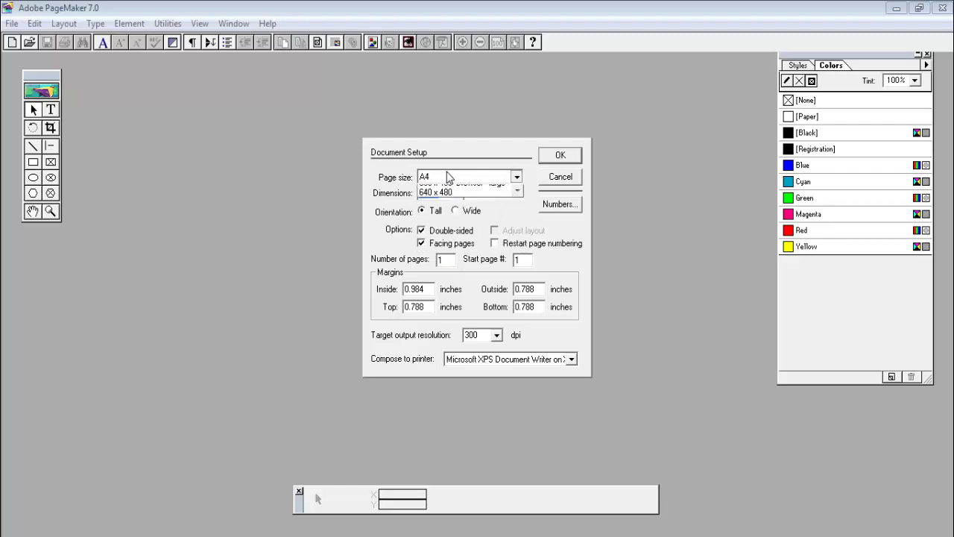
left_click(453, 251)
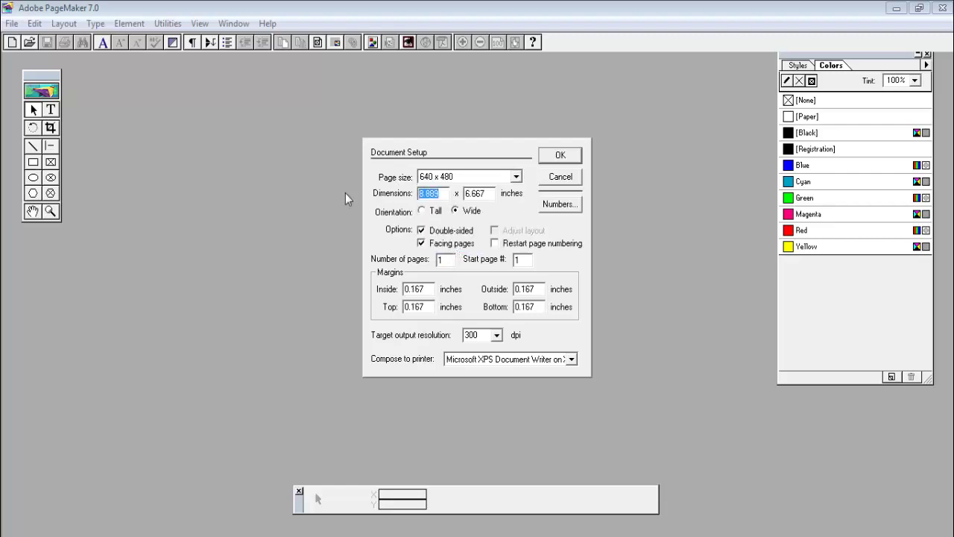
type("4")
left_click_drag(490, 195, 451, 198)
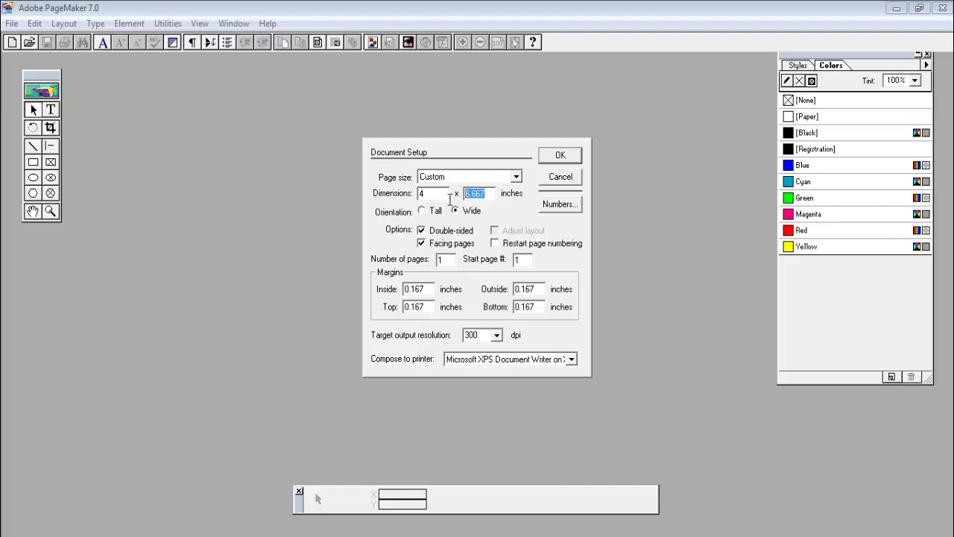
type("8")
Set all four margins to 0.05 inch, make the page Wide (8 × 4), and create it
left_click_drag(433, 290, 416, 291)
type("105")
left_click_drag(411, 290, 445, 297)
type("05")
left_click_drag(410, 308, 433, 315)
type("05")
left_click_drag(521, 291, 549, 296)
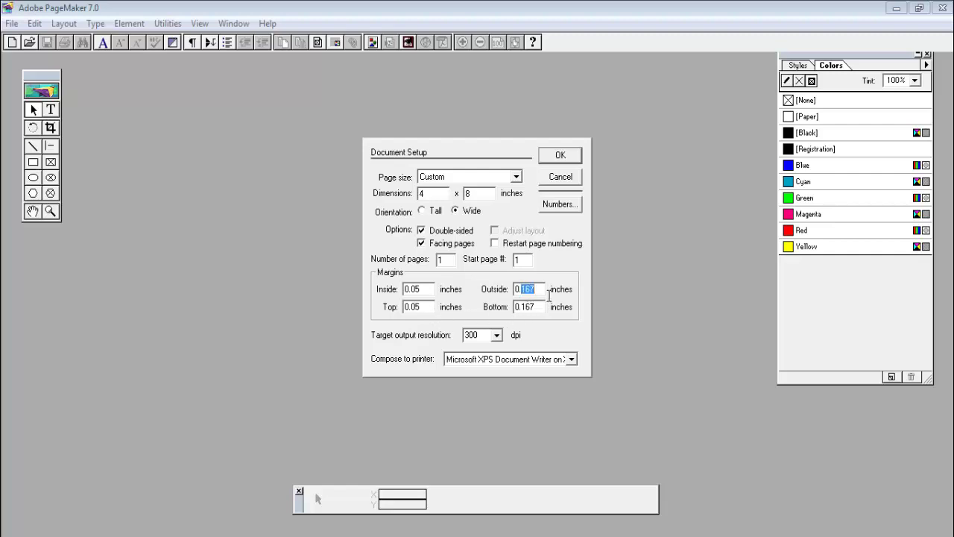
type("05")
left_click_drag(520, 308, 547, 310)
type("05")
left_click(422, 211)
left_click(560, 156)
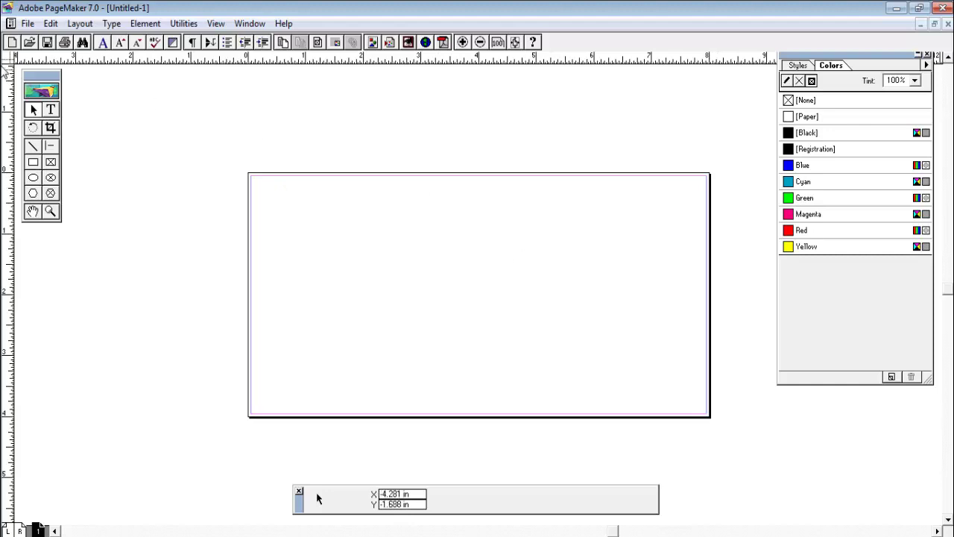
Change the page margins to 1 inch in Document Setup
left_click(28, 24)
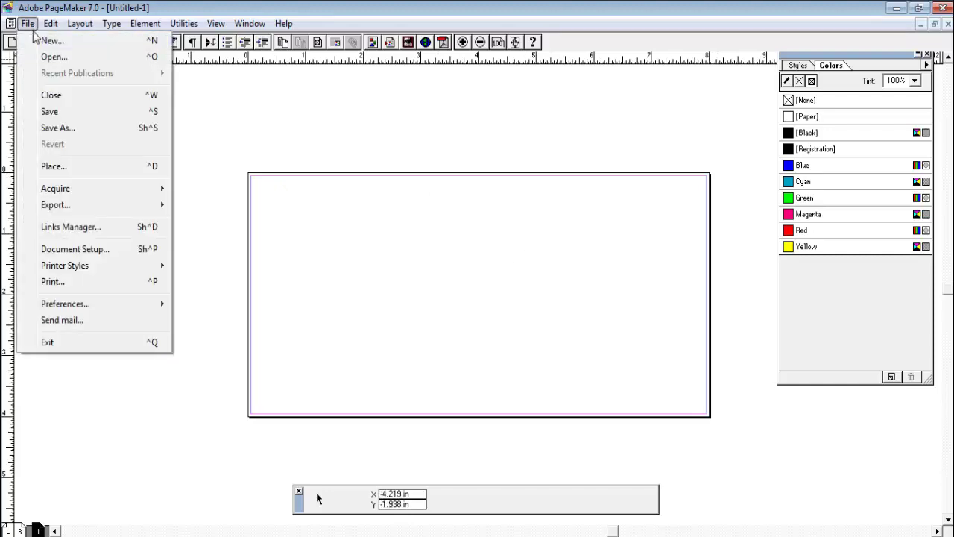
left_click(82, 250)
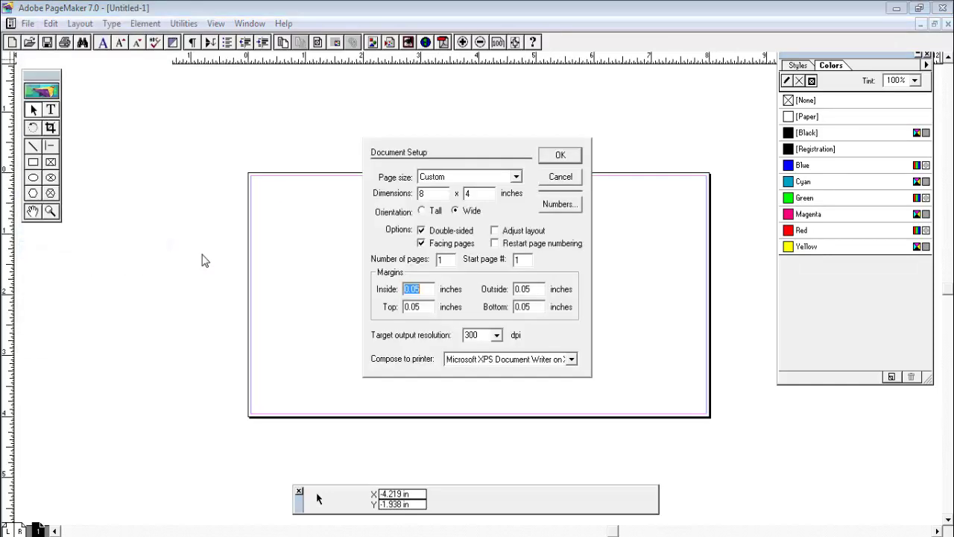
left_click(427, 294)
left_click_drag(432, 293, 379, 293)
type("1")
key("Tab")
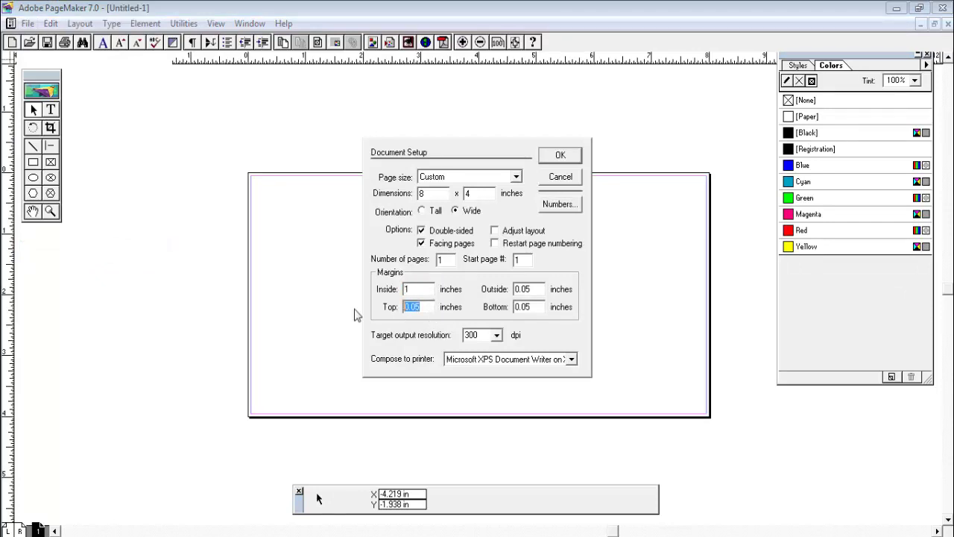
type("1")
left_click_drag(544, 292, 515, 306)
type("11")
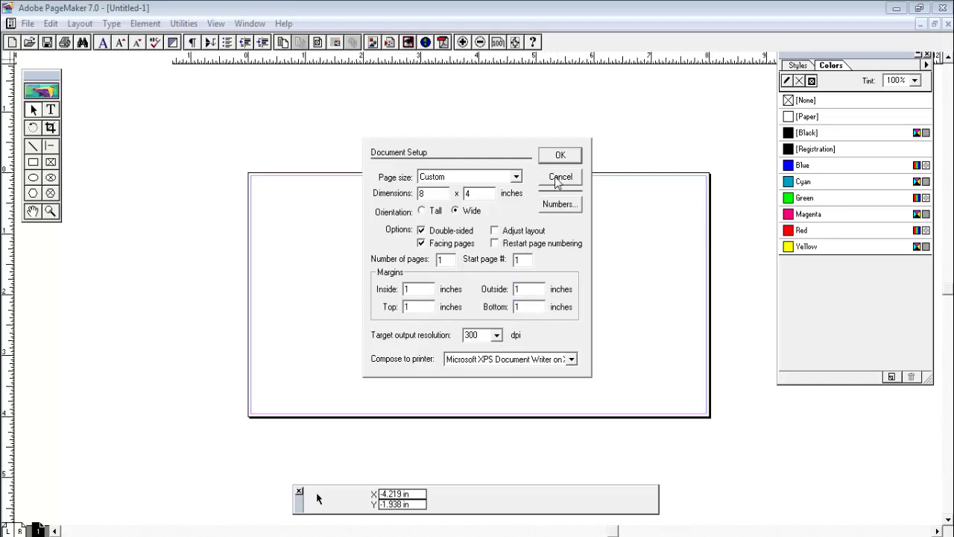
left_click(558, 158)
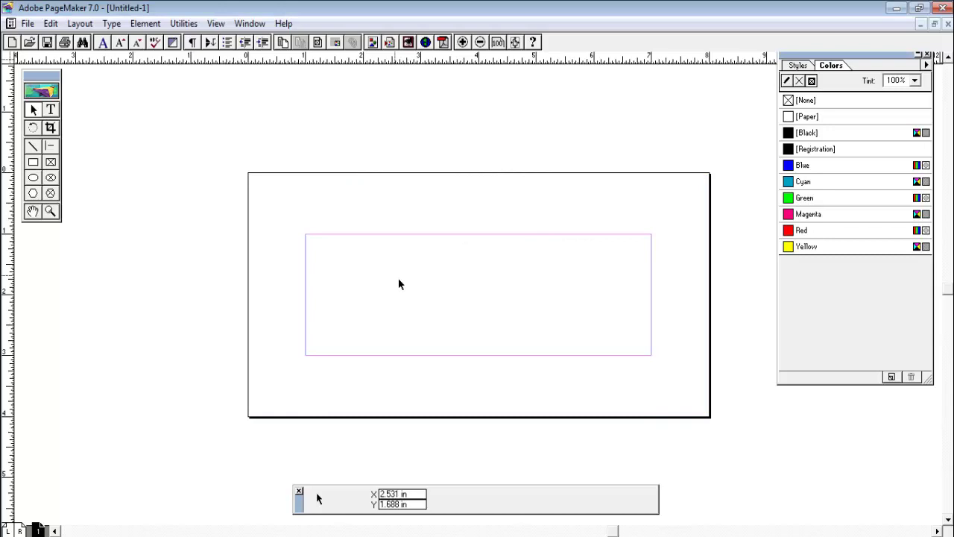
Set the Inside, Top, Bottom and Outside margins to 0.2 inch in Document Setup
left_click(26, 23)
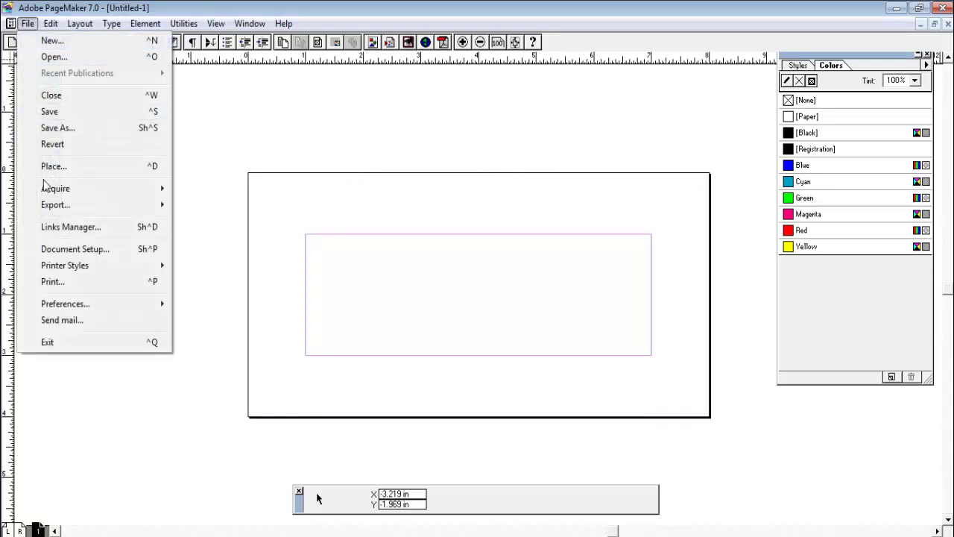
left_click(60, 249)
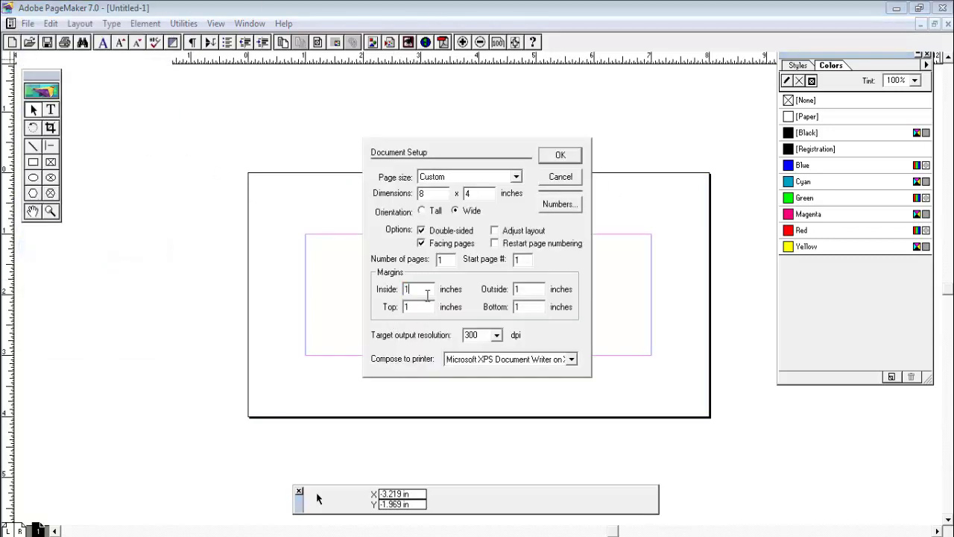
left_click_drag(427, 295, 357, 292)
type("0.2")
left_click_drag(430, 313, 368, 313)
type("0.2")
left_click_drag(537, 313, 513, 313)
type("0.5")
key("BackSpace")
type("2")
left_click_drag(539, 291, 491, 297)
type("0.2")
left_click(561, 159)
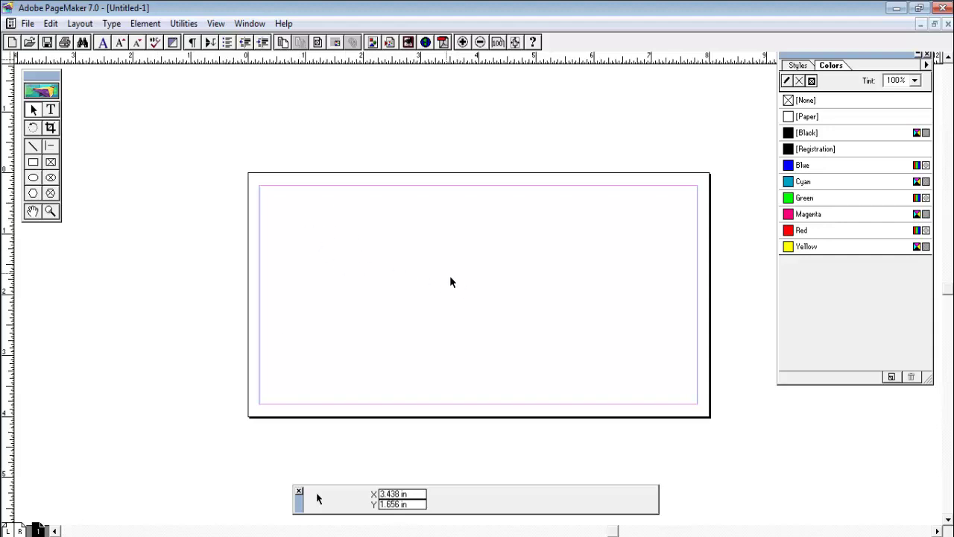
Launch Nudi Direct from the Nudi 5.0 group, dismiss its message, and check the tray icon
key("super")
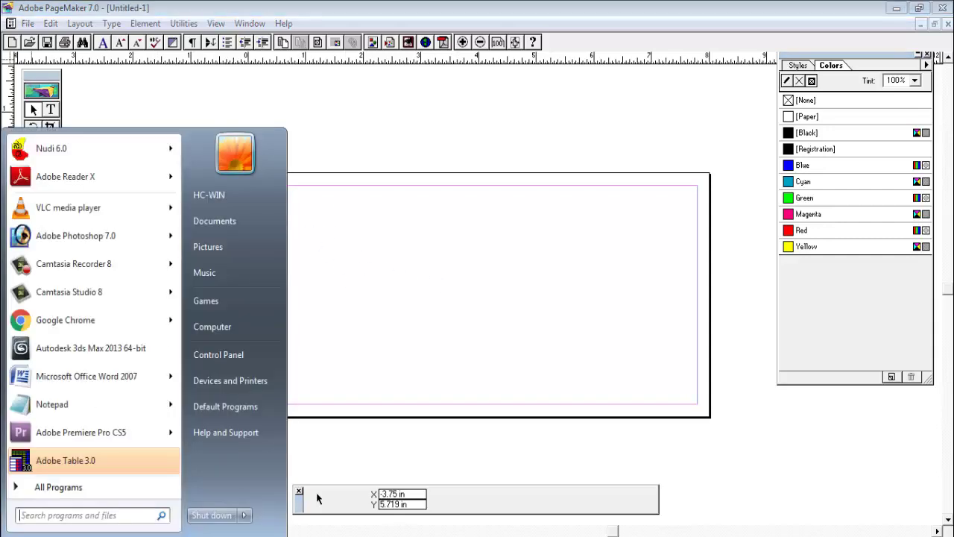
left_click(75, 488)
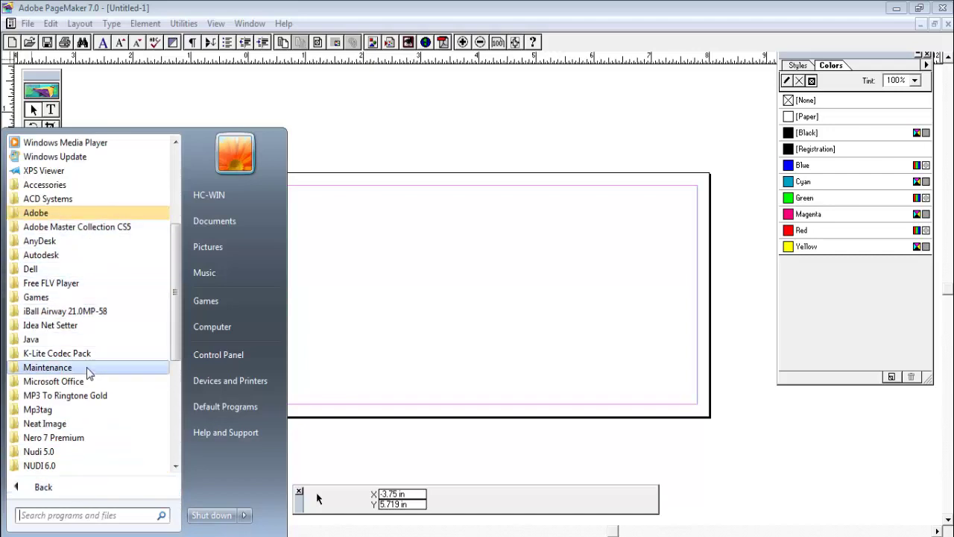
scroll(88, 393, "down", 1)
scroll(88, 392, "down", 3)
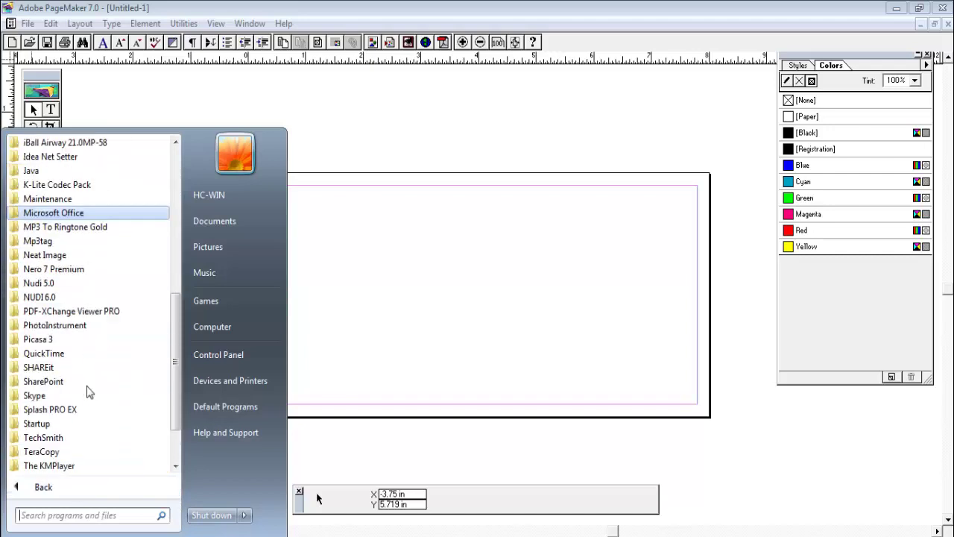
left_click(50, 290)
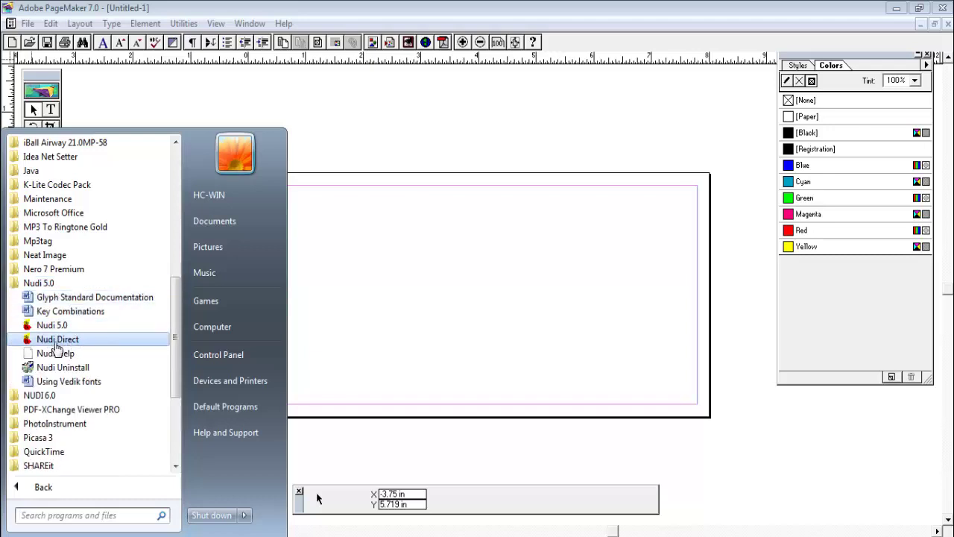
left_click(84, 342)
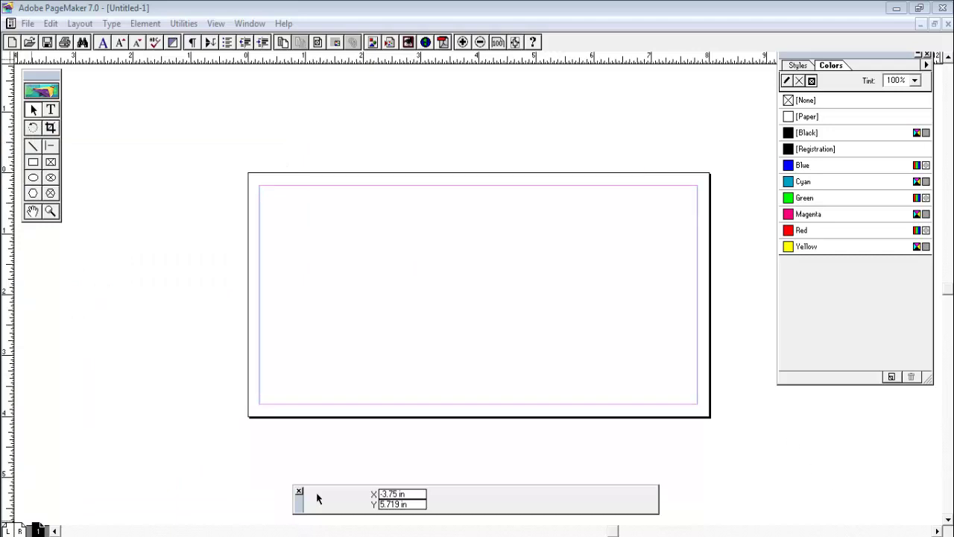
left_click(473, 301)
left_click(807, 532)
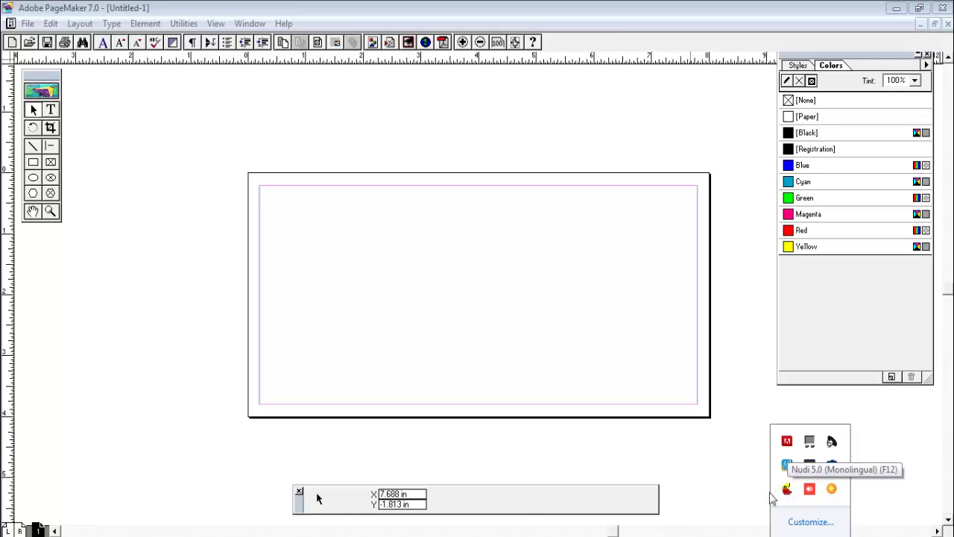
left_click(717, 491)
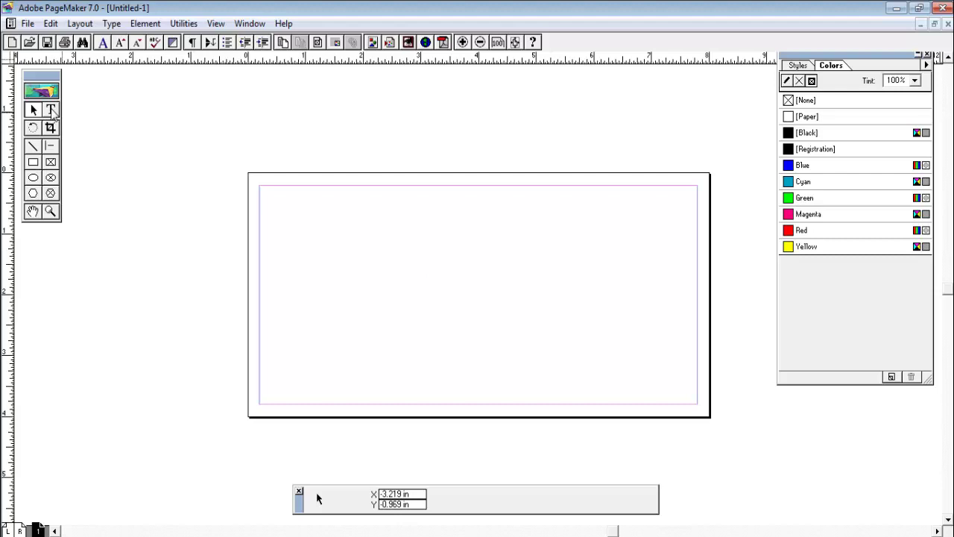
With the Text tool, set the type to Nudi 01 e at 36 points
left_click(51, 109)
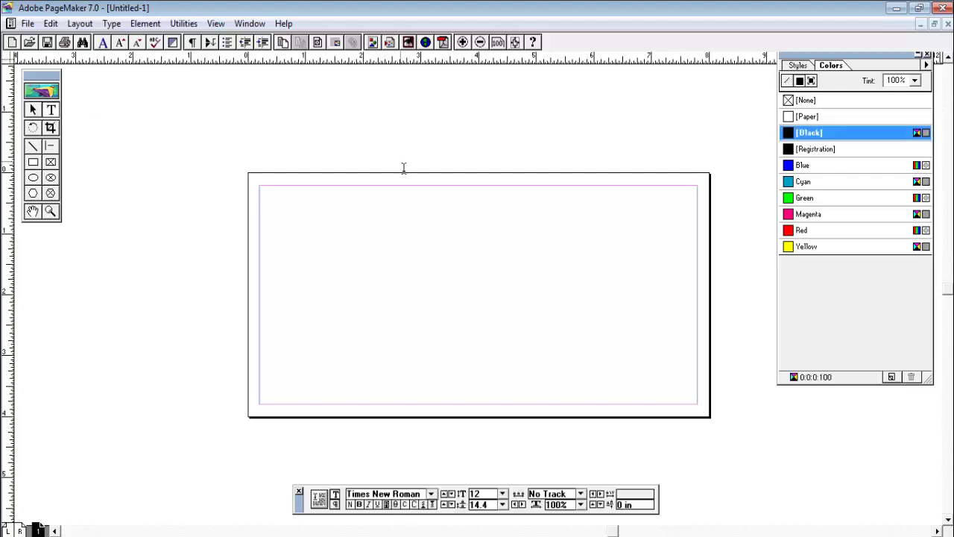
left_click(502, 493)
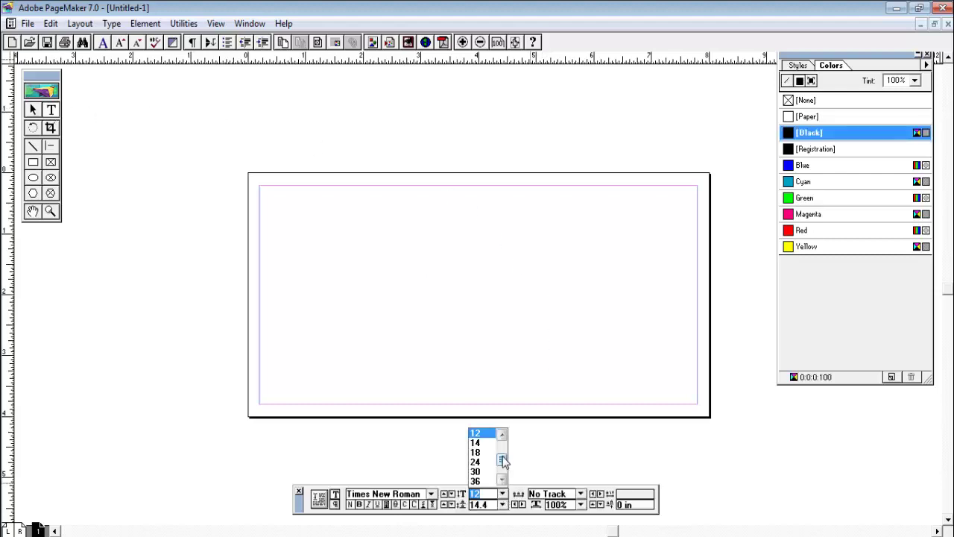
left_click(477, 482)
left_click(431, 493)
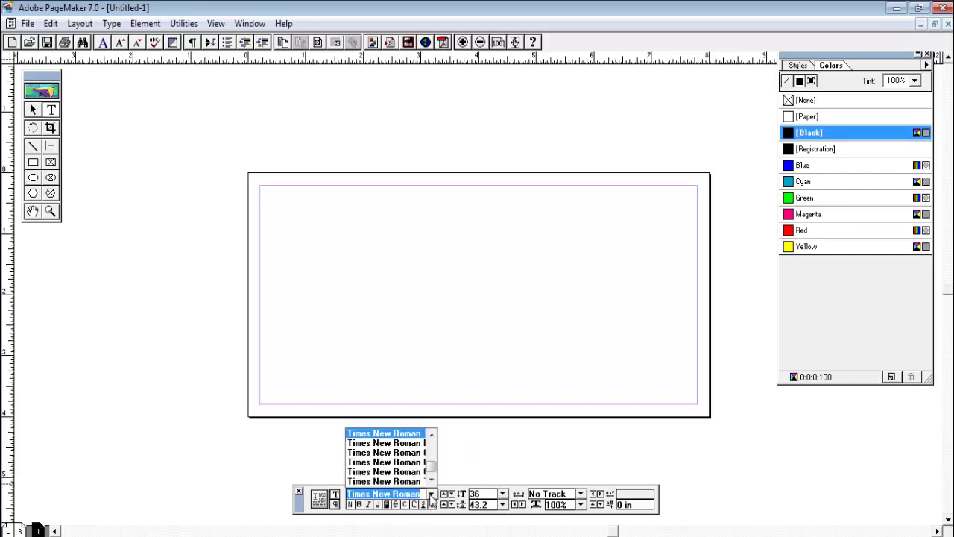
mouse_move(431, 478)
left_mouse_down()
mouse_move(436, 459)
mouse_move(433, 468)
left_mouse_up()
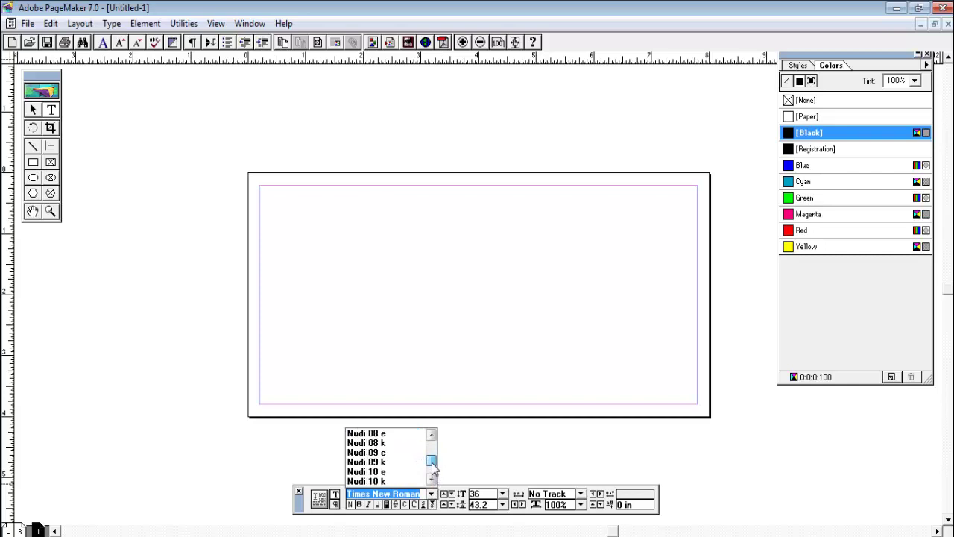
left_click(432, 435)
left_click(431, 434)
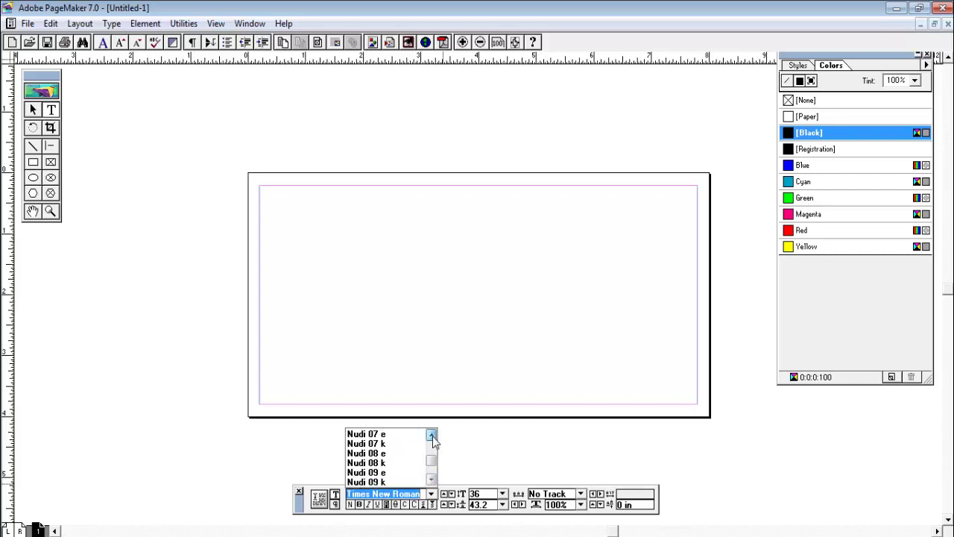
left_click(431, 434)
left_click(431, 434)
left_click(432, 435)
left_click(431, 435)
left_click(432, 435)
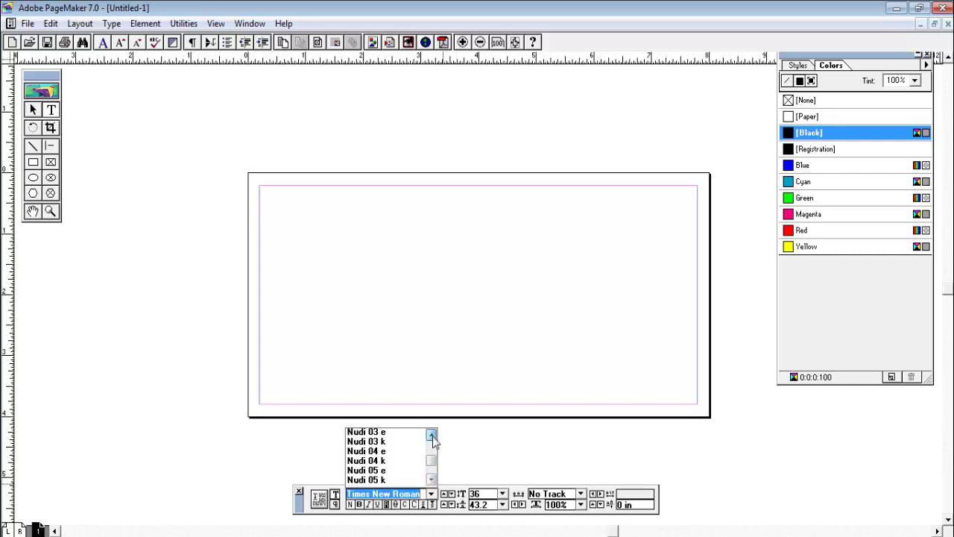
left_click(431, 435)
left_click(431, 435)
left_click(431, 435)
left_click(431, 435)
left_click(432, 434)
left_click(432, 434)
left_click(432, 435)
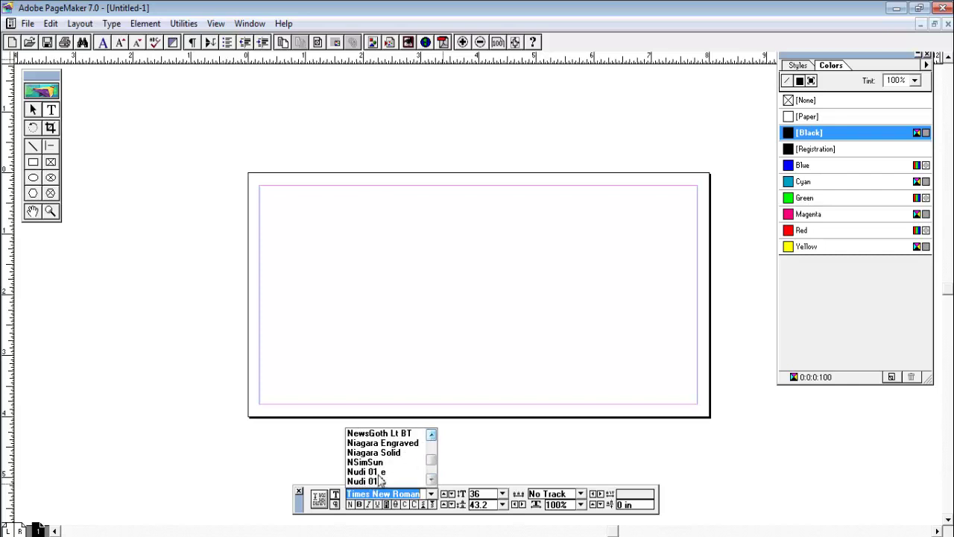
left_click(378, 473)
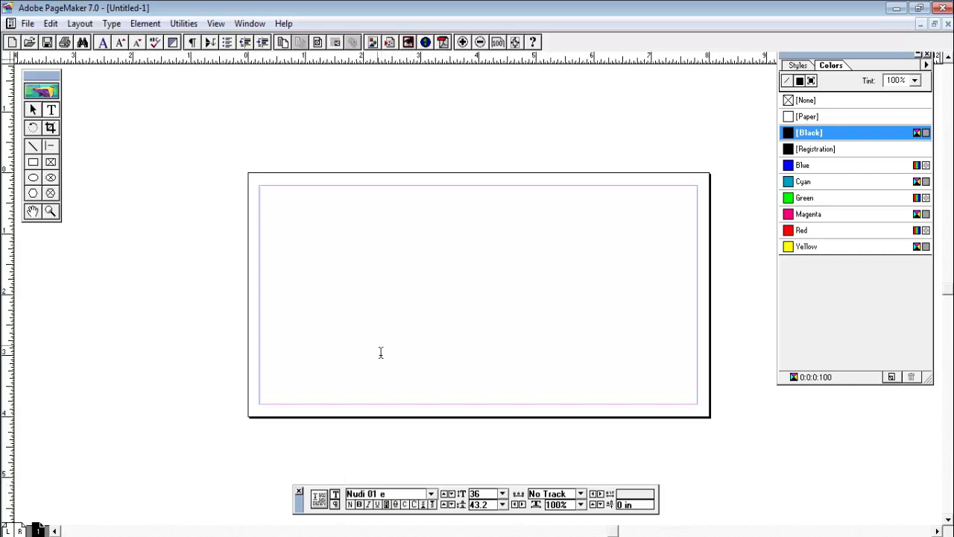
Type the Kannada heading 'ಪಾಟಿಲ ಪರಿವಾರದ ವಿವಾಹ ಆಮಂತ್ರಣ...' at the card's top-left
left_click(278, 220)
type("3A")
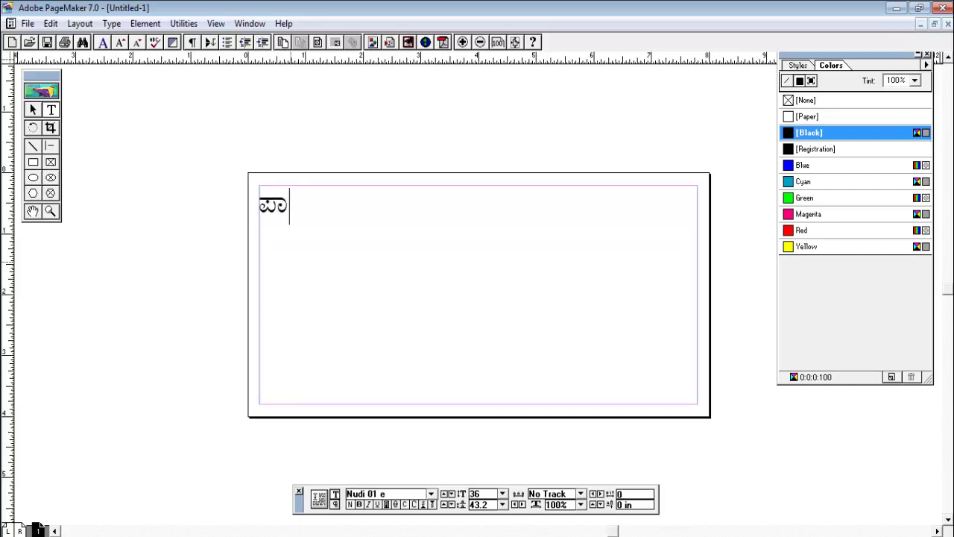
key("BackSpace")
key("BackSpace")
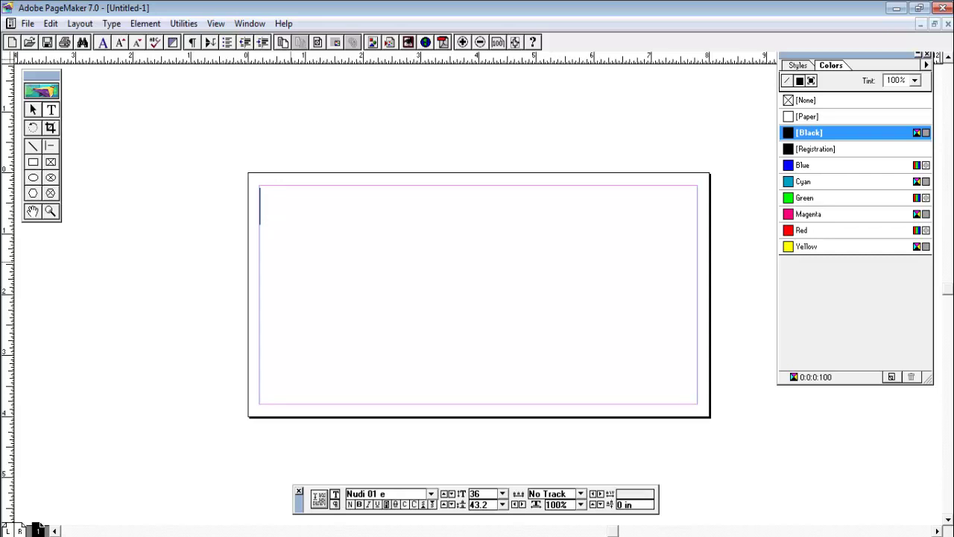
type("3A")
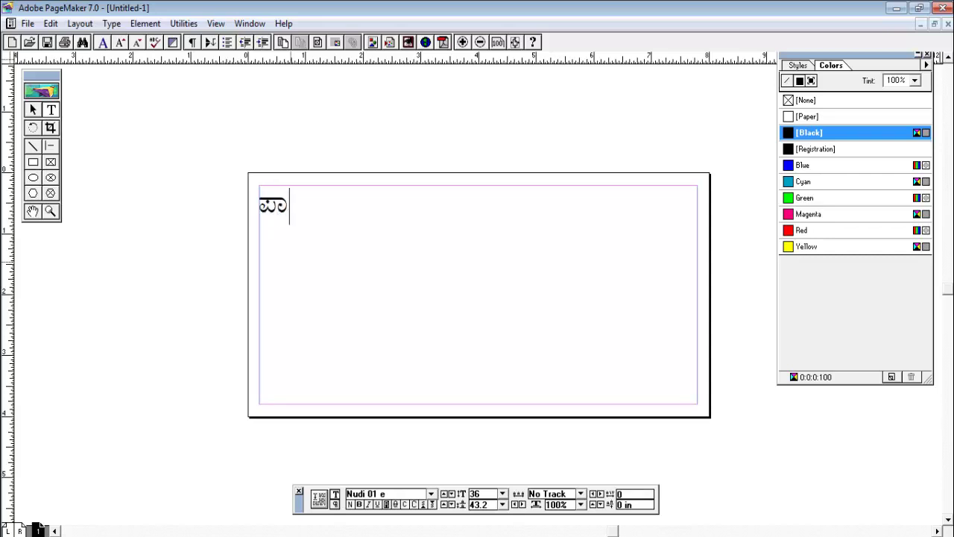
type("nl ")
type("pri")
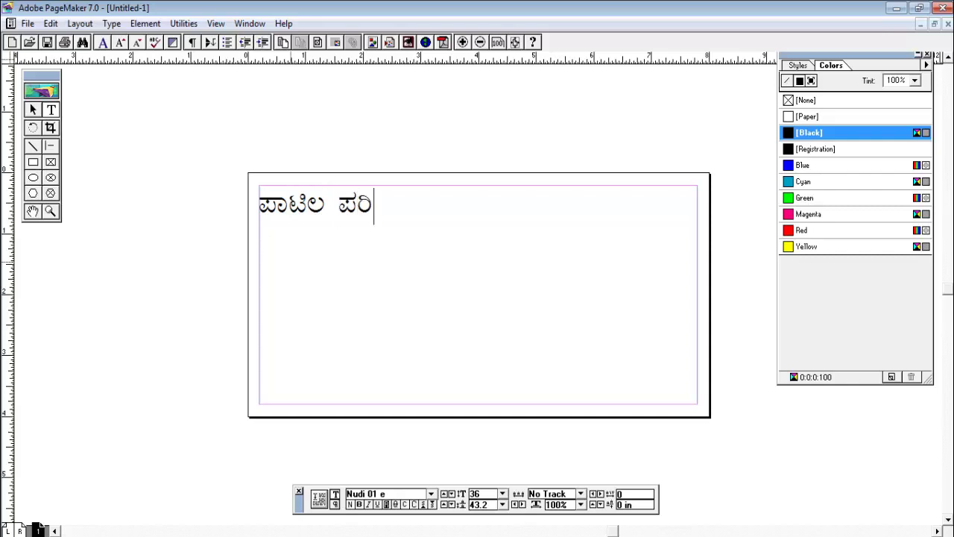
type("vArd ")
type("v")
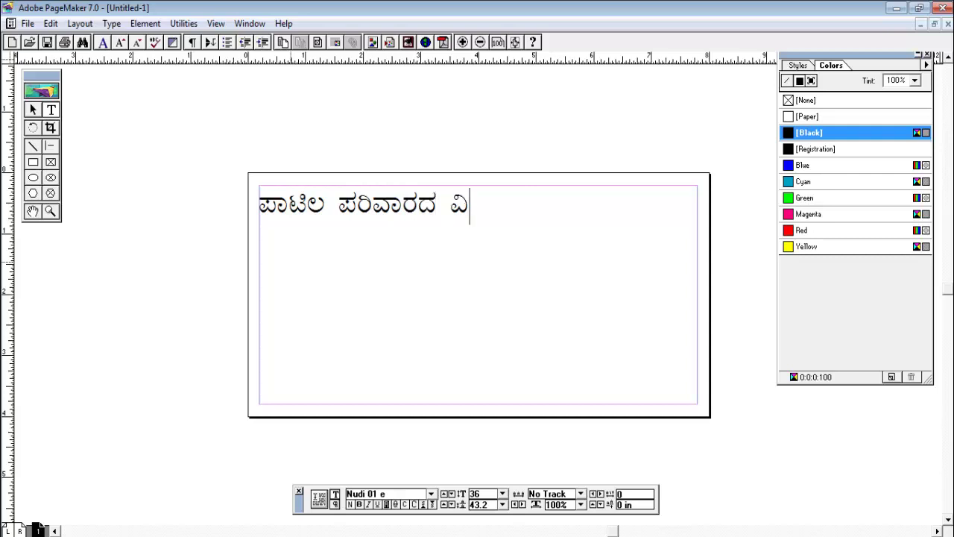
type("vAh ")
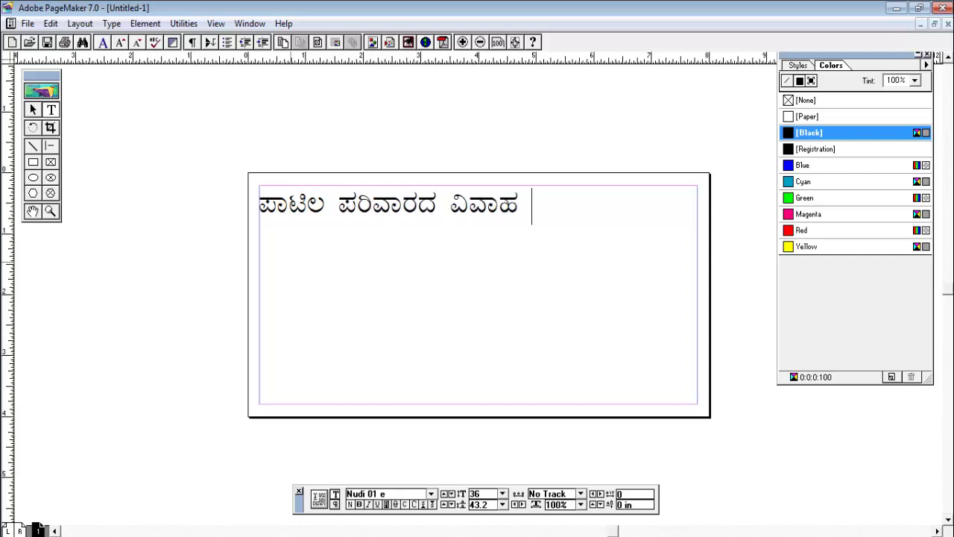
type("AmM")
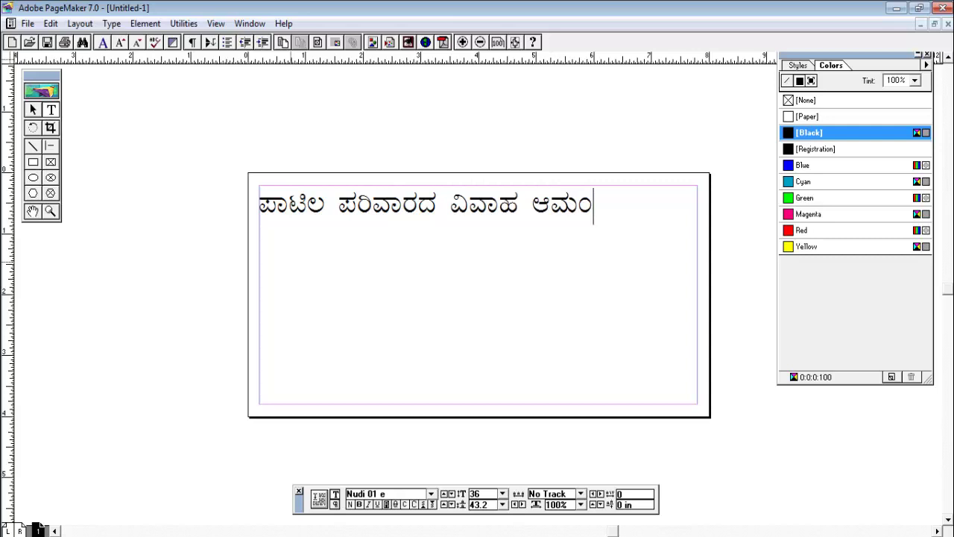
type("tfrN")
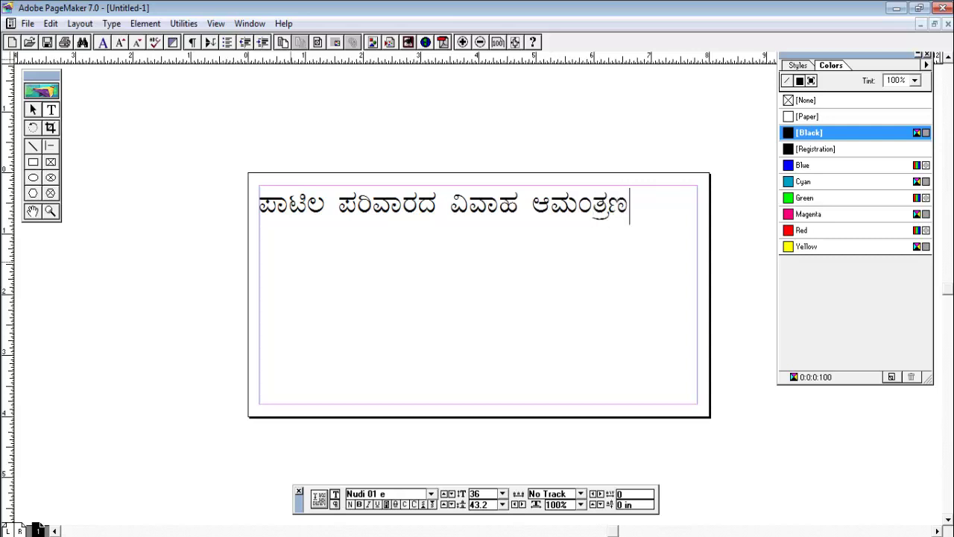
type("...")
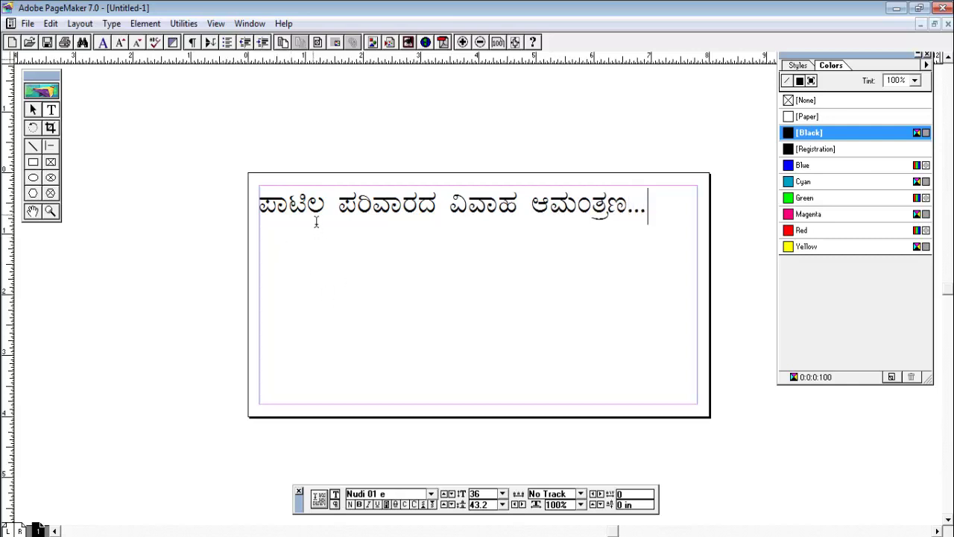
Retype the ಟಿ syllable in ಪಾಟಿಲ, try changing its last letter, then undo that change
left_click_drag(309, 215, 292, 218)
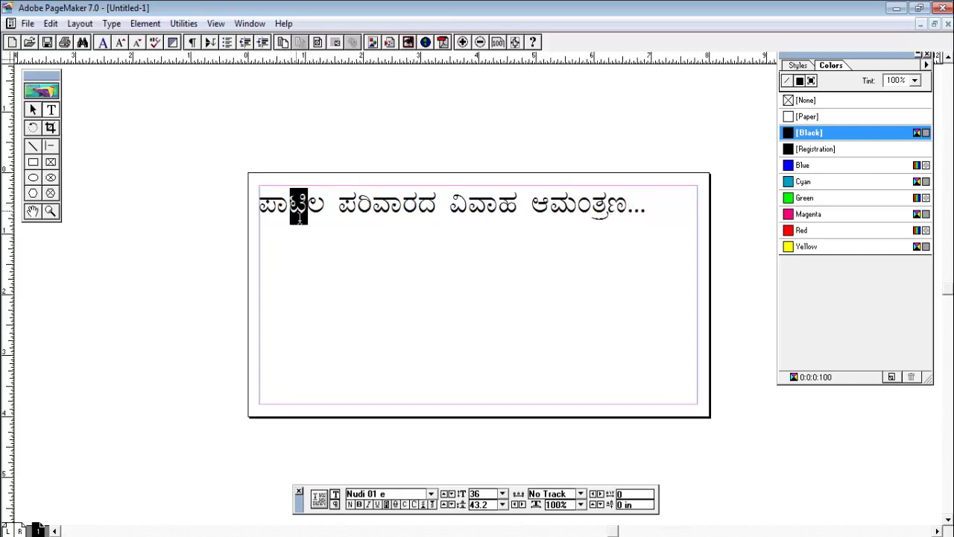
type("TI")
key("BackSpace")
key("BackSpace")
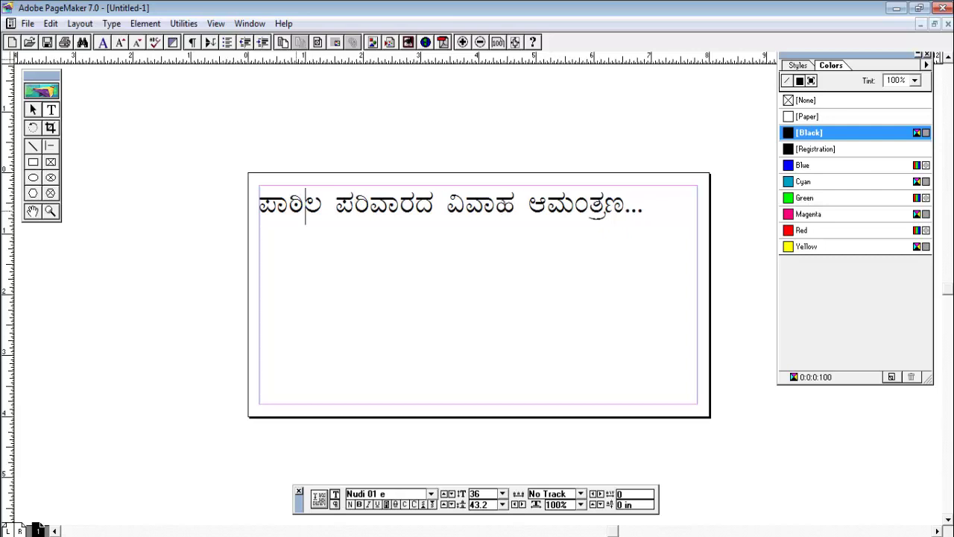
type("TI")
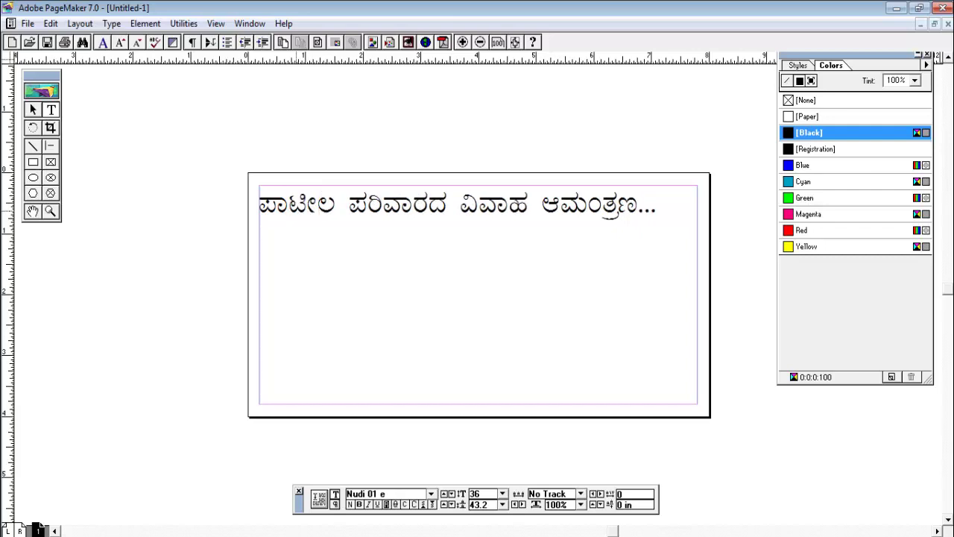
left_click(319, 214)
key("BackSpace")
type("L")
key("ctrl+z")
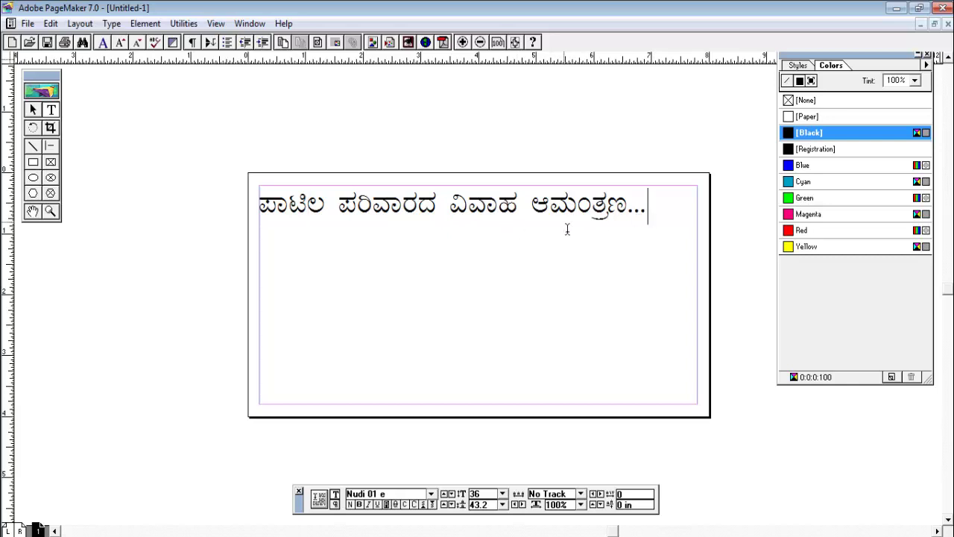
Remove the space before ಪರಿವಾರದ and shift the heading block to the right
left_click(342, 222)
key("BackSpace")
left_click(34, 111)
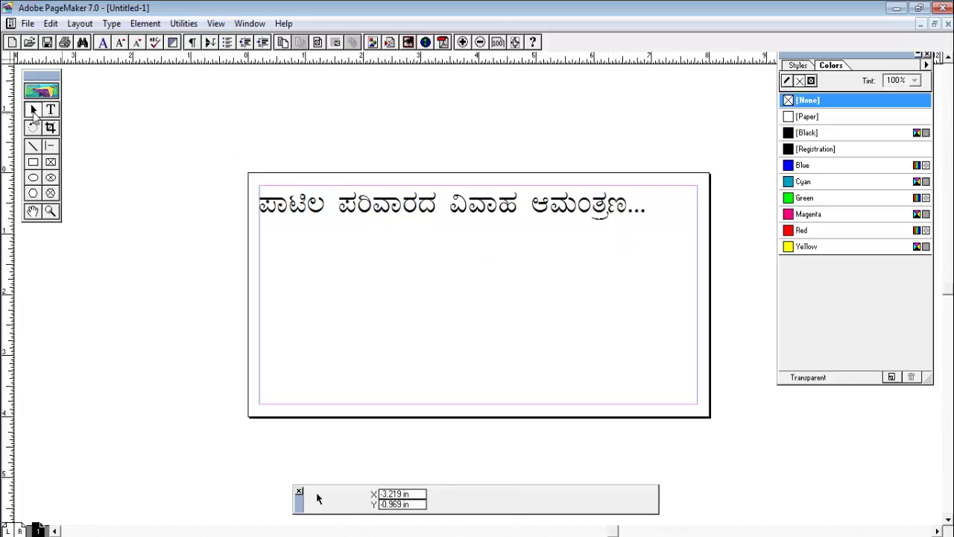
left_click(319, 212)
left_click_drag(319, 211, 371, 205)
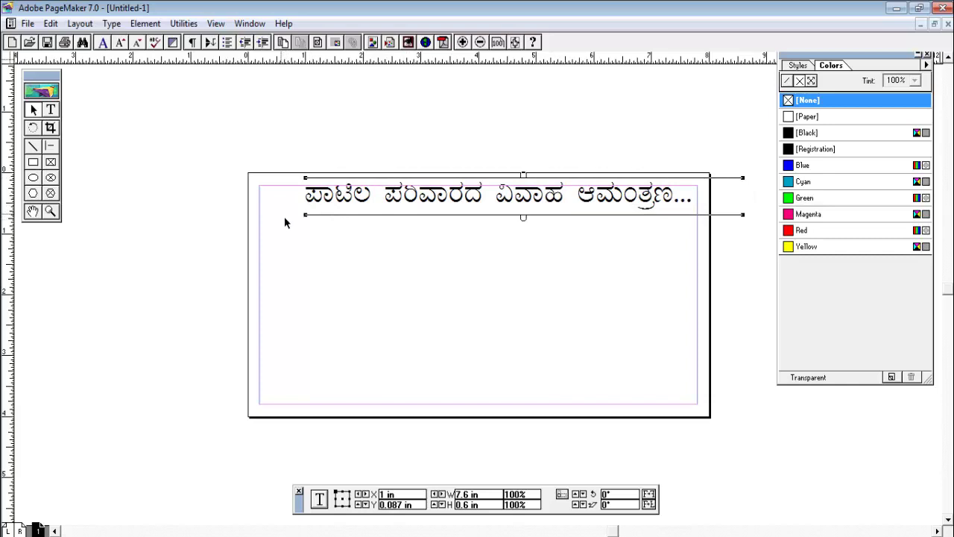
left_click(297, 235)
left_click(348, 202)
left_click_drag(352, 204, 358, 207)
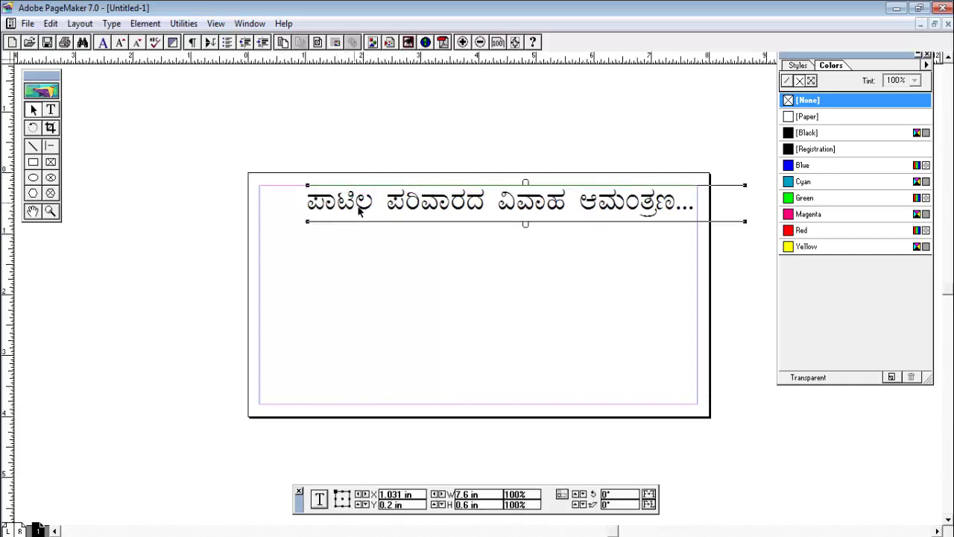
left_click(354, 232)
left_click(347, 222)
Resize the whole heading to 30 points and move it further right along the top
left_click(50, 110)
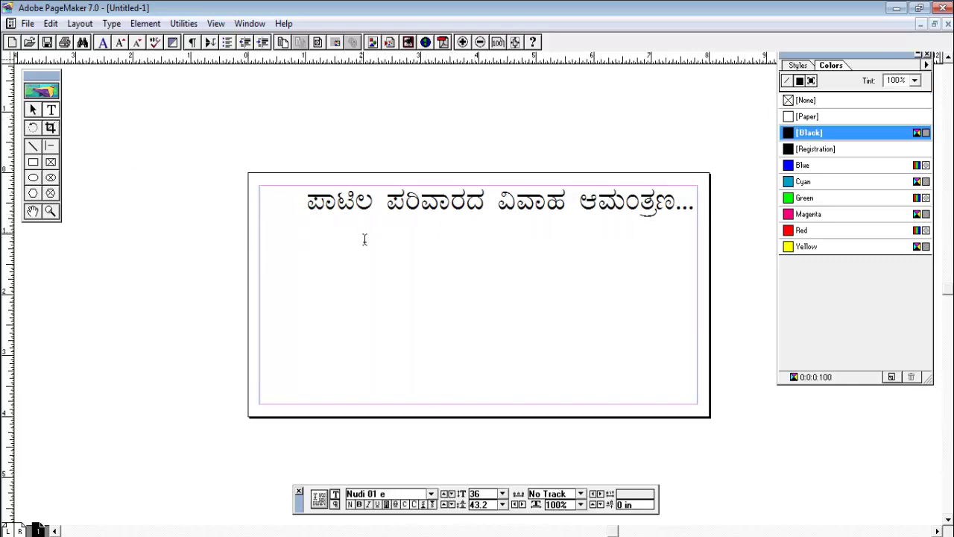
left_click_drag(308, 203, 710, 216)
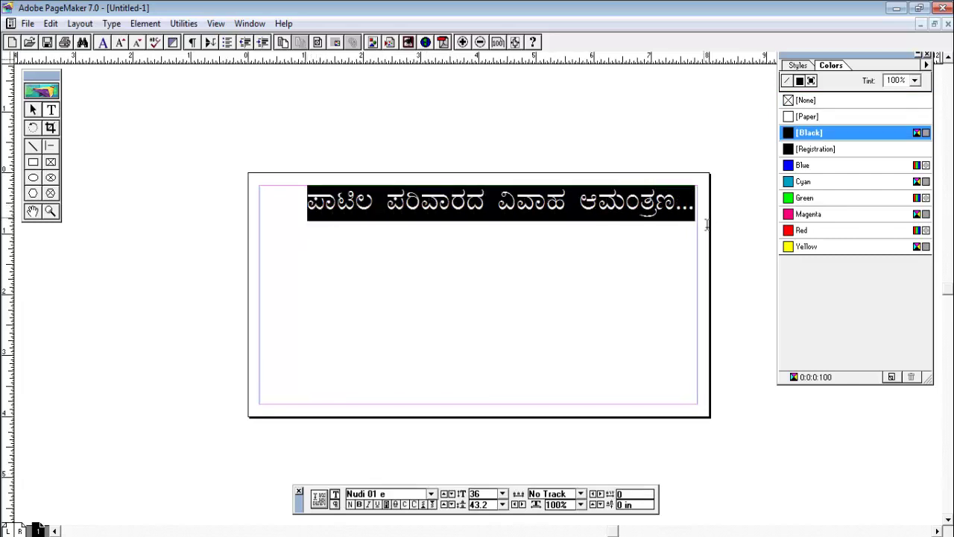
left_click(502, 494)
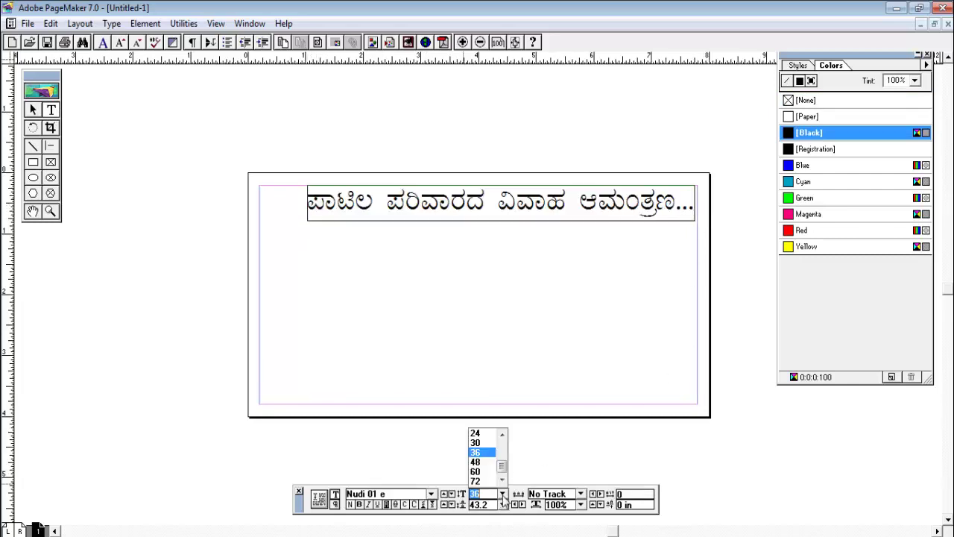
left_click(485, 445)
left_click(488, 285)
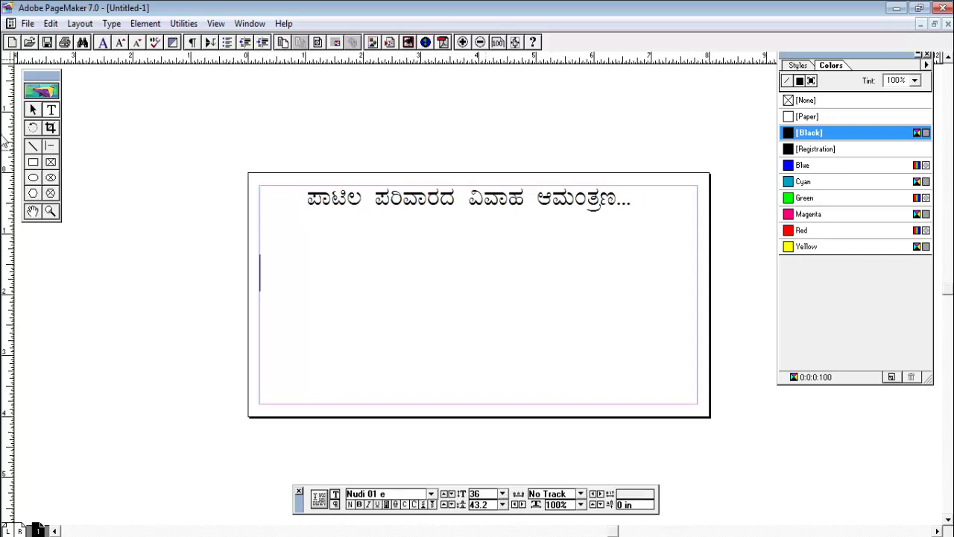
left_click(33, 109)
left_click_drag(460, 212, 525, 215)
Deselect the heading and drag the 2_5108 desktop file onto the Nudi 5.0 shortcut
left_click(517, 237)
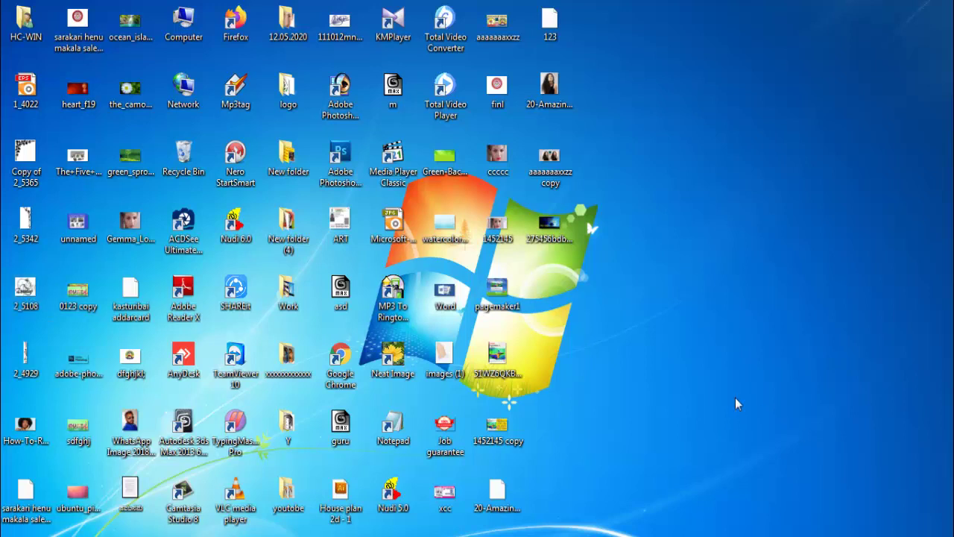
left_click_drag(24, 293, 391, 494)
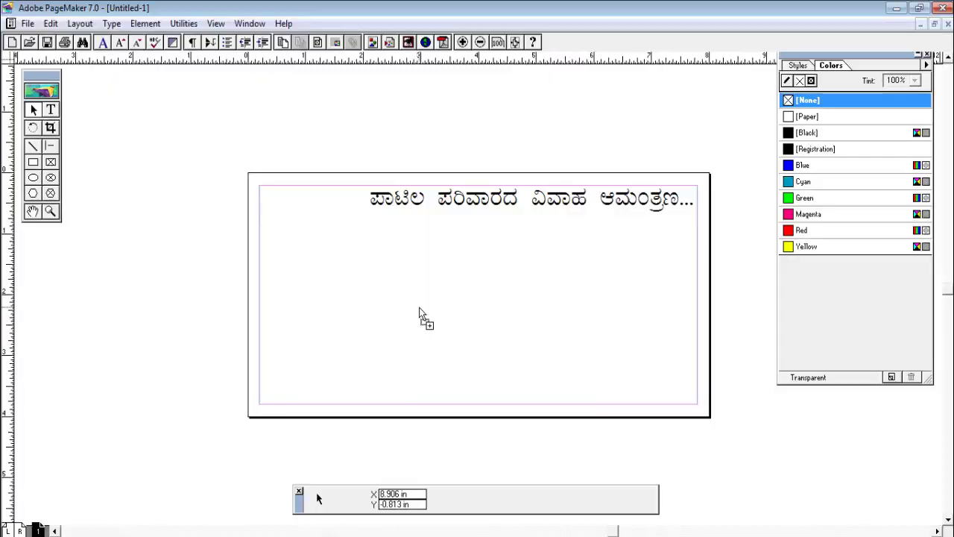
Place the Wedding clipart on the card and left-align the Kannada heading
left_click(419, 306)
mouse_move(524, 324)
left_mouse_down()
mouse_move(443, 273)
mouse_move(526, 316)
left_mouse_up()
left_click(519, 207)
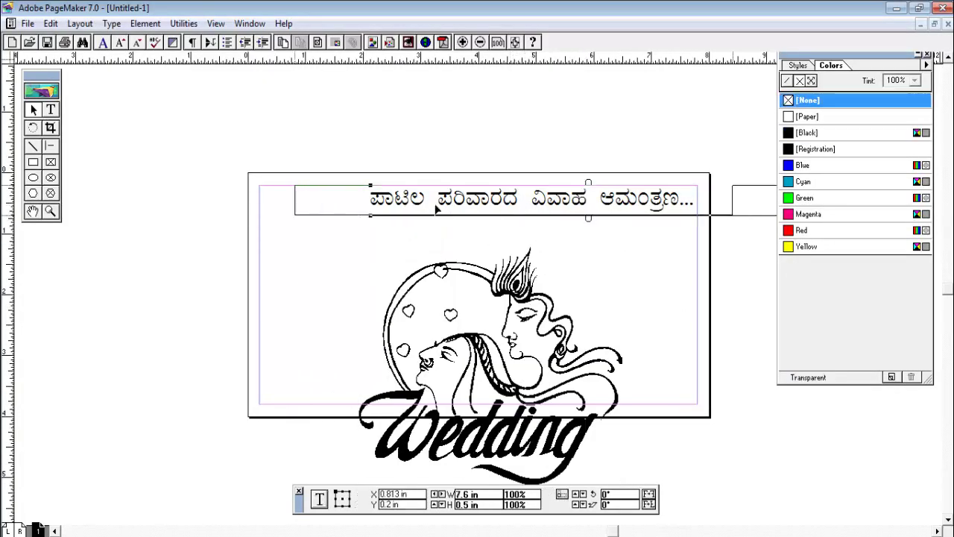
key("ctrl+shift+l")
Move the clipart to the top-right corner and shrink it to about 1.6 × 1.4 inches
left_click(612, 268)
mouse_move(612, 268)
left_mouse_down()
mouse_move(676, 203)
mouse_move(603, 269)
left_mouse_up()
left_click_drag(513, 390, 606, 307)
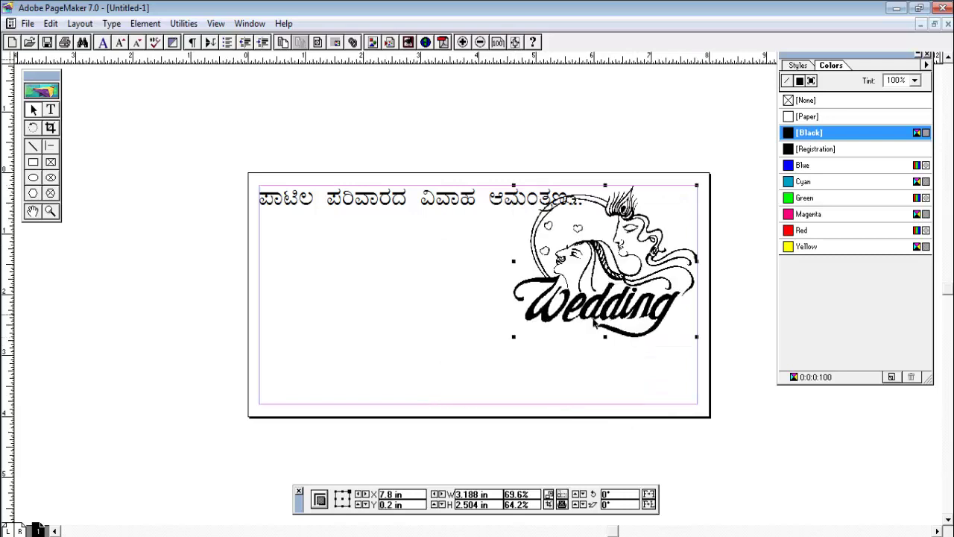
left_click_drag(514, 337, 592, 330)
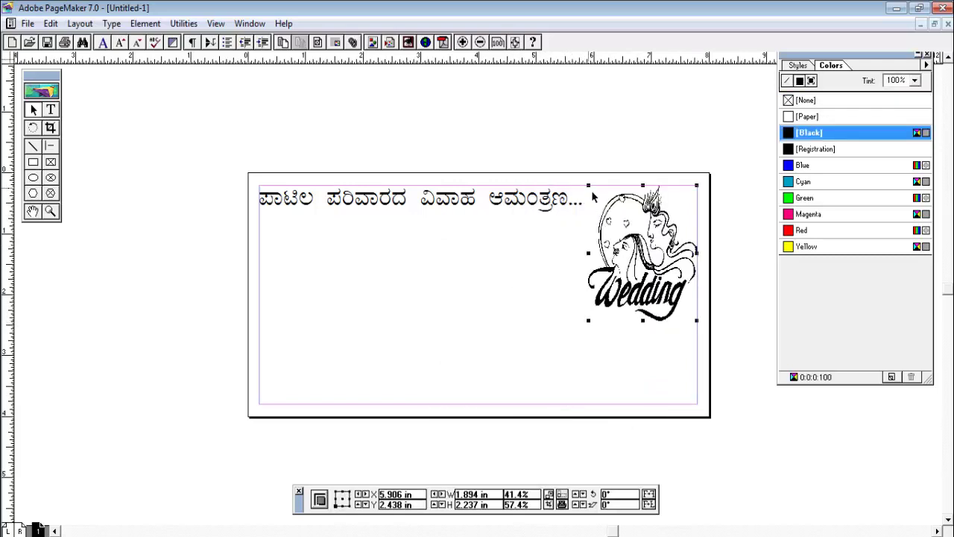
left_click_drag(589, 186, 586, 288)
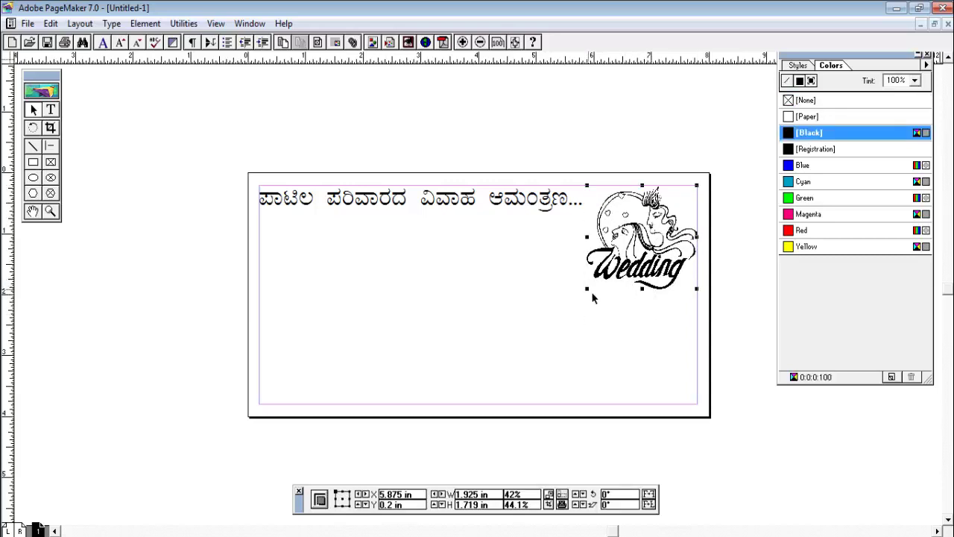
left_click_drag(595, 298, 607, 279)
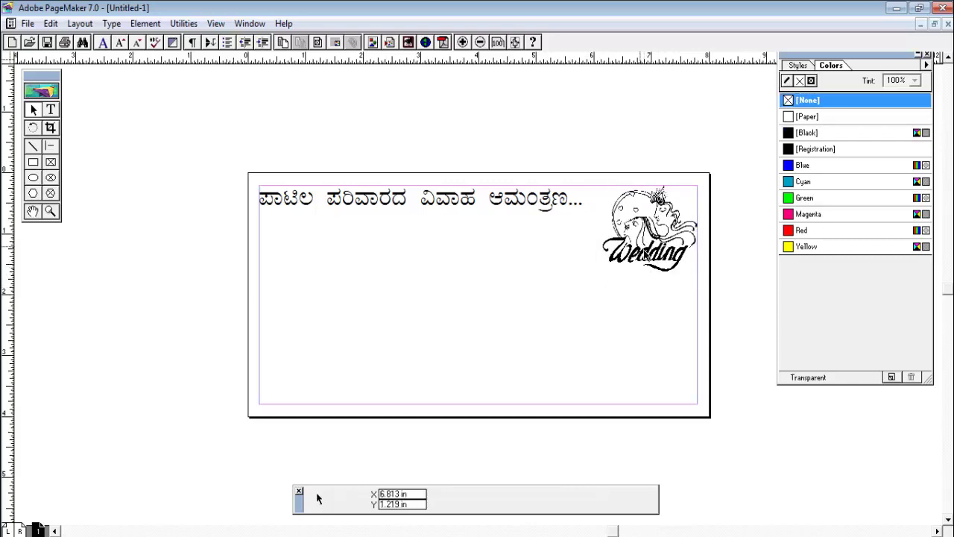
left_click(610, 329)
left_click(675, 249)
Start a new 24-point text line just below the heading
left_click(442, 212)
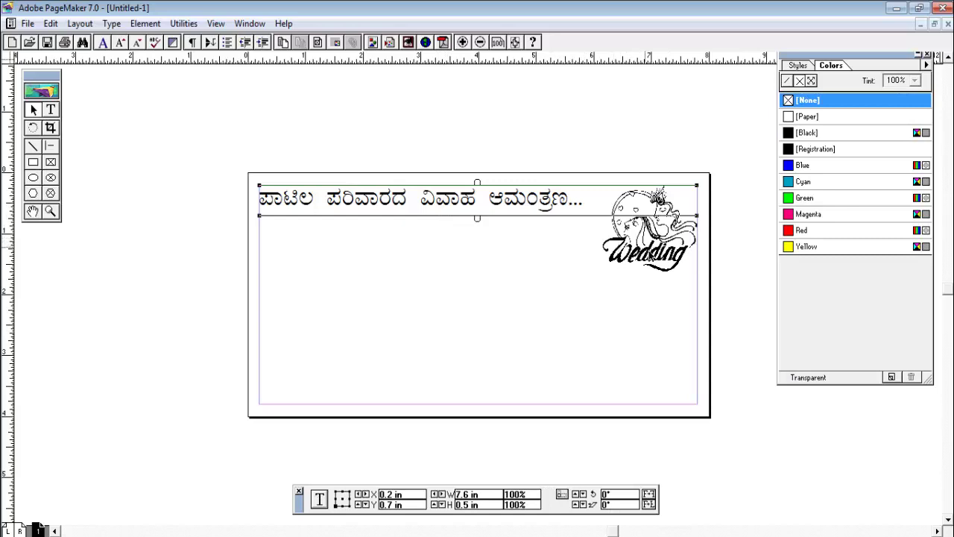
left_click(647, 255)
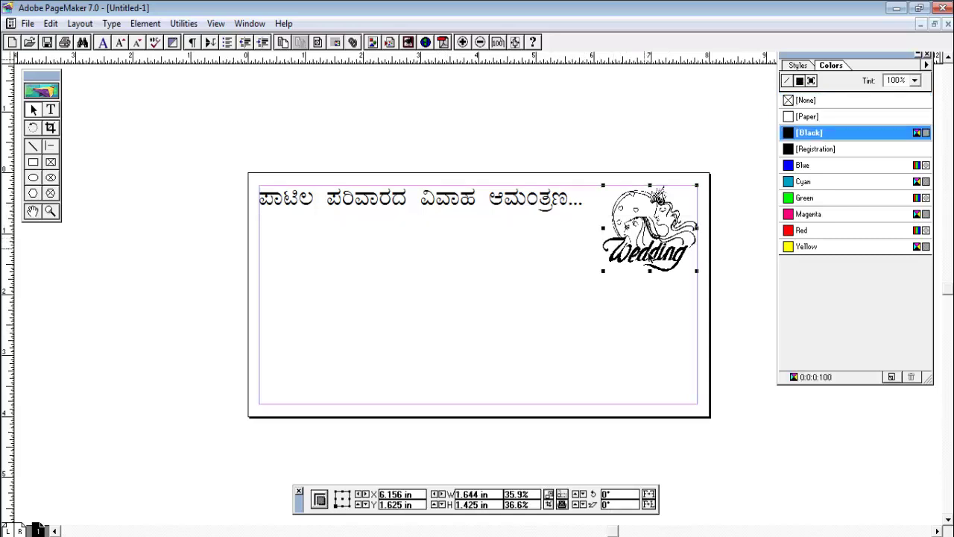
left_click(475, 277)
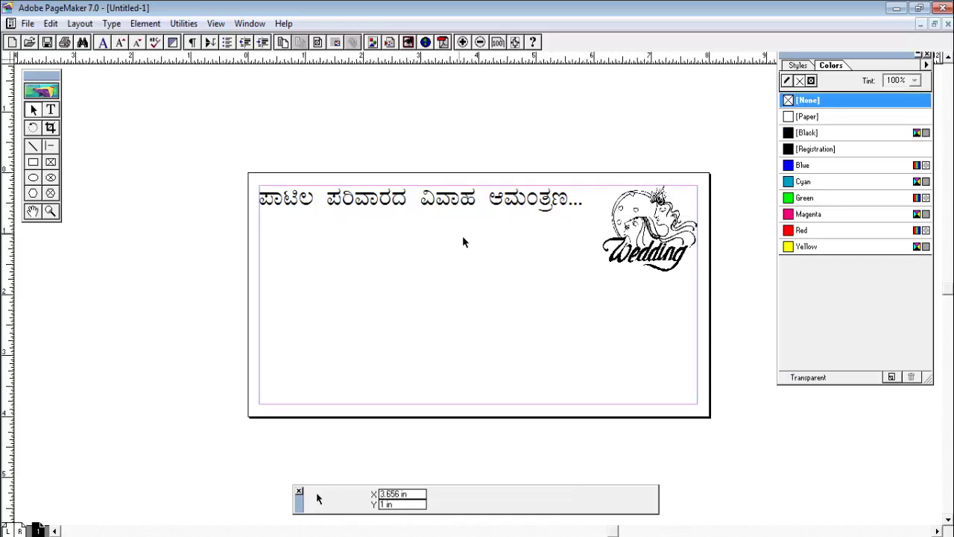
key("super")
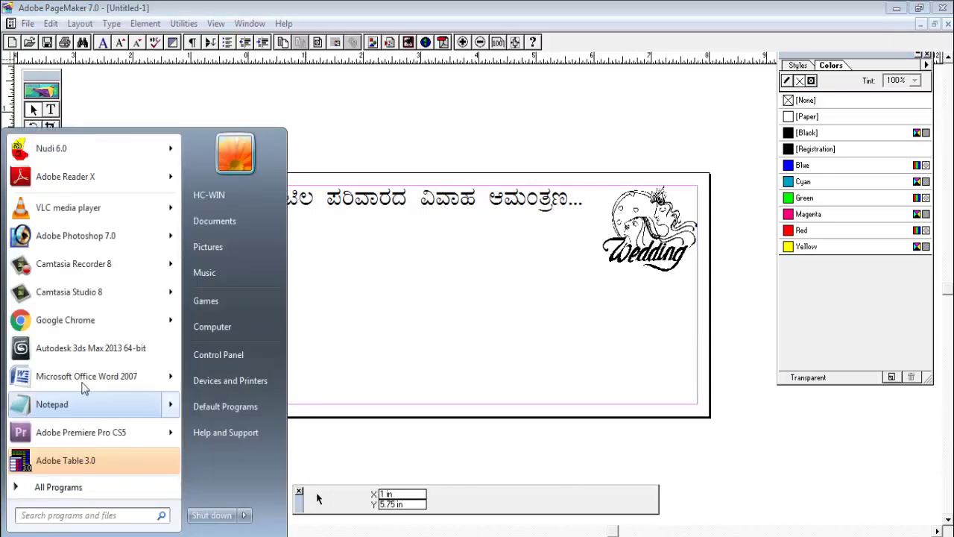
left_click(512, 486)
left_click(51, 109)
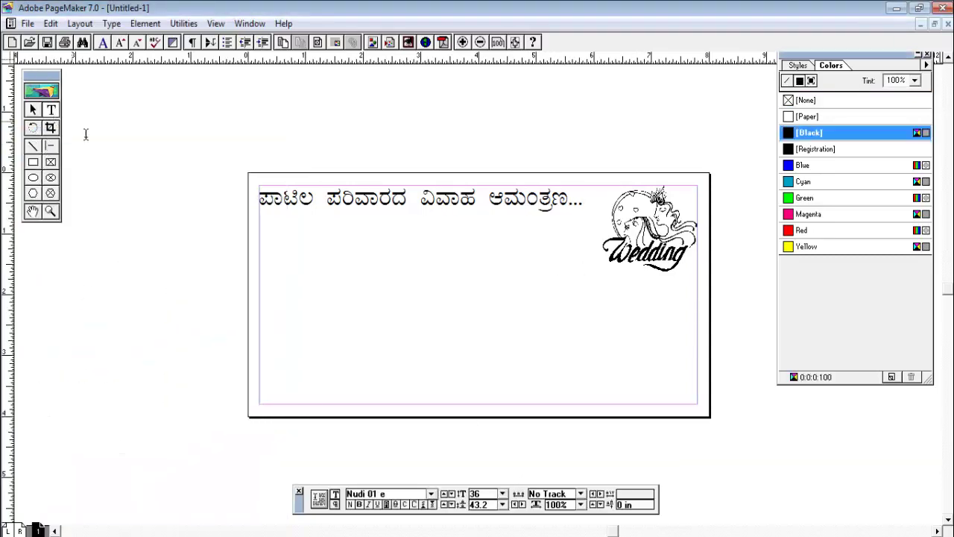
left_click(275, 288)
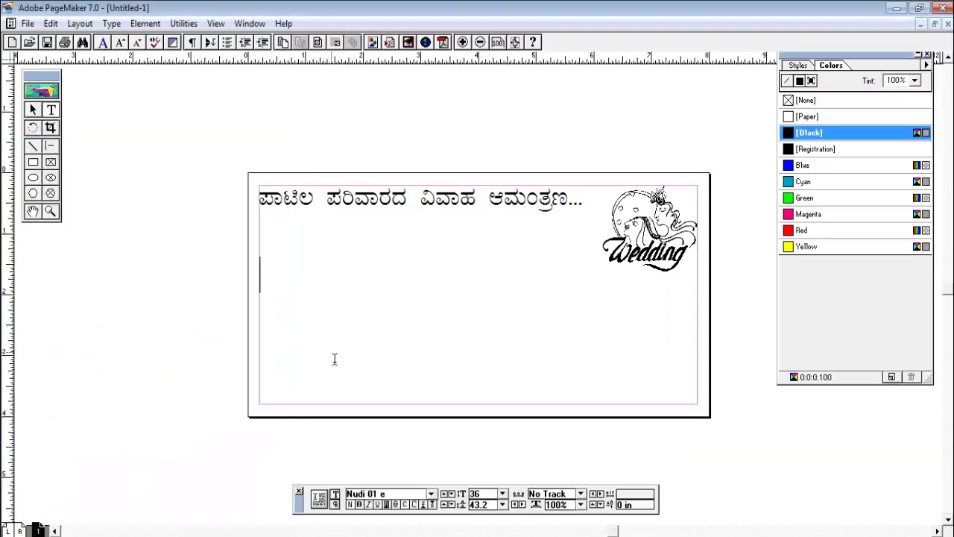
left_click(502, 493)
left_click(484, 434)
Type the Nudi line 'ಮುಹೂರ್ತ : ಗುರುವಾರ ದಿನಾಂಕ 38', correcting typos along the way
type("m")
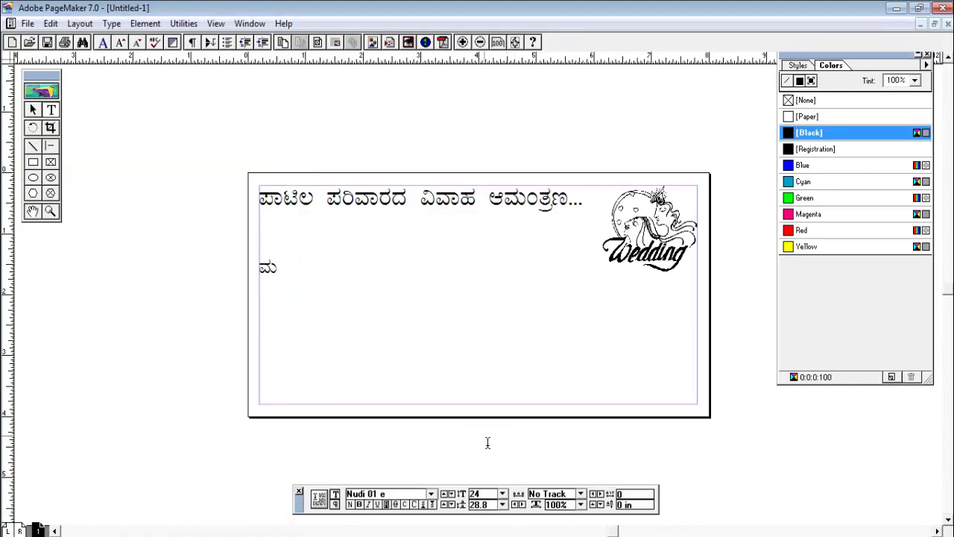
type("uho")
key("BackSpace")
key("BackSpace")
type("mu")
key("BackSpace")
key("BackSpace")
type("hUrft")
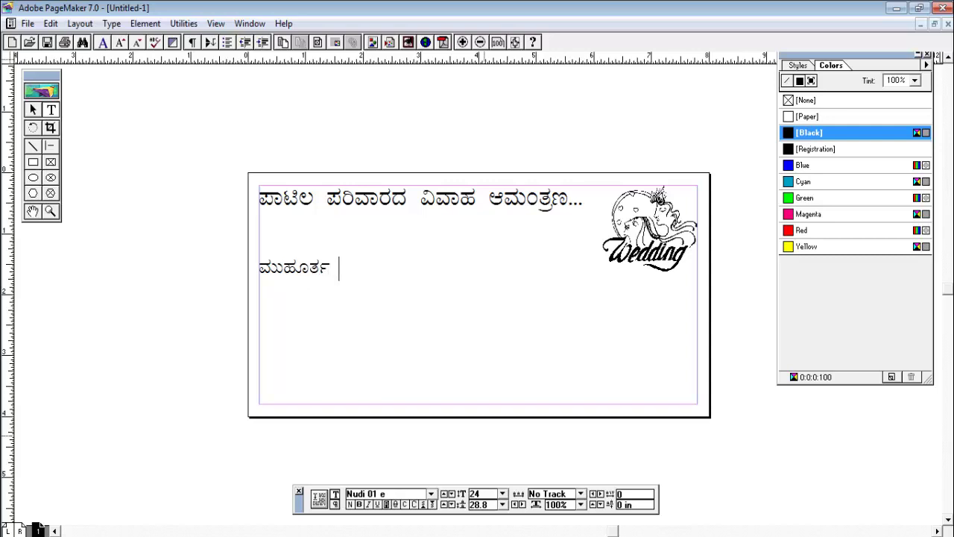
type(" :")
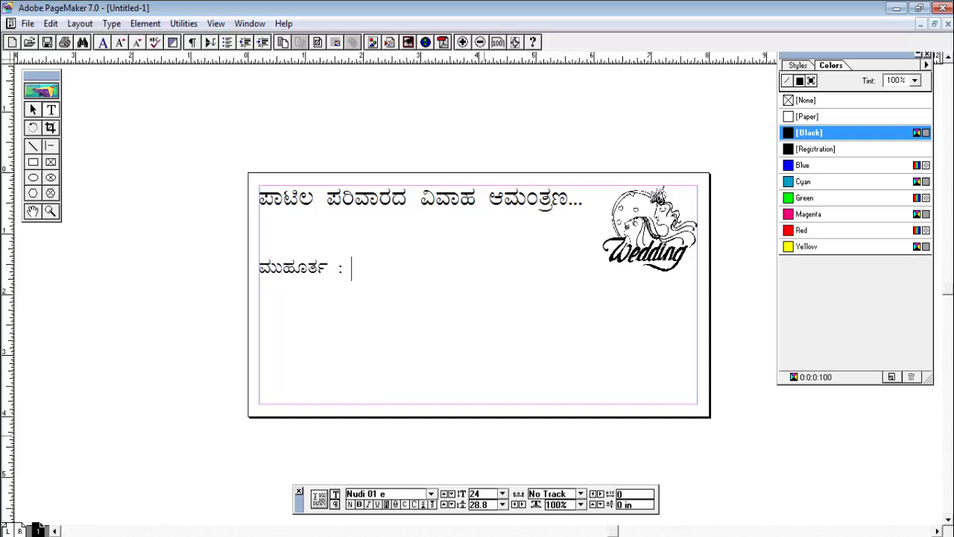
type(" Gur")
key("BackSpace")
key("BackSpace")
key("BackSpace")
type("gurun")
key("BackSpace")
type("vAr")
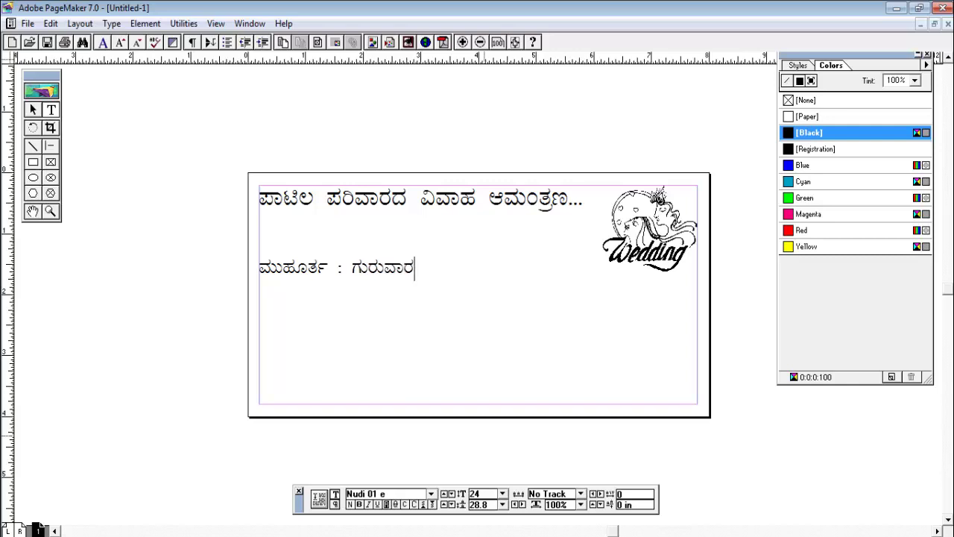
type(" dinA")
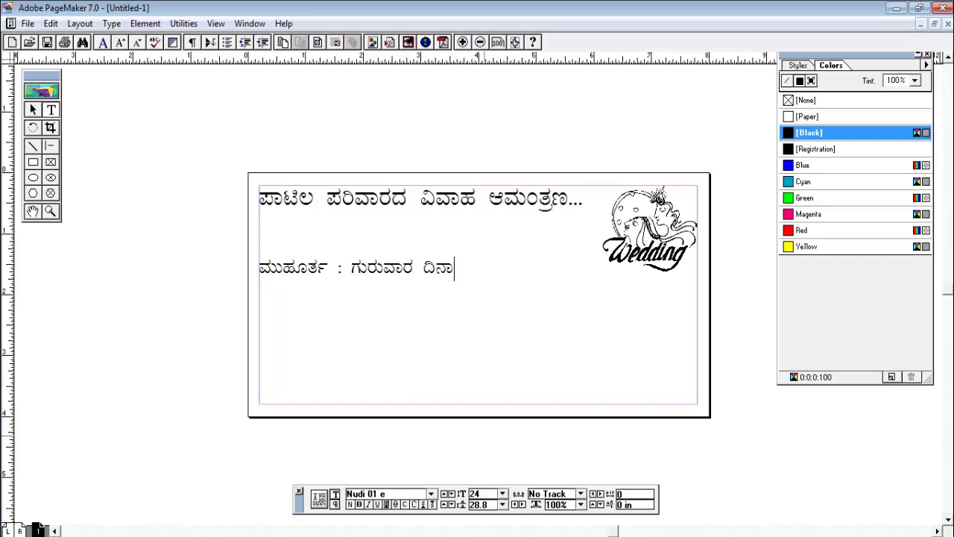
type("Mk ")
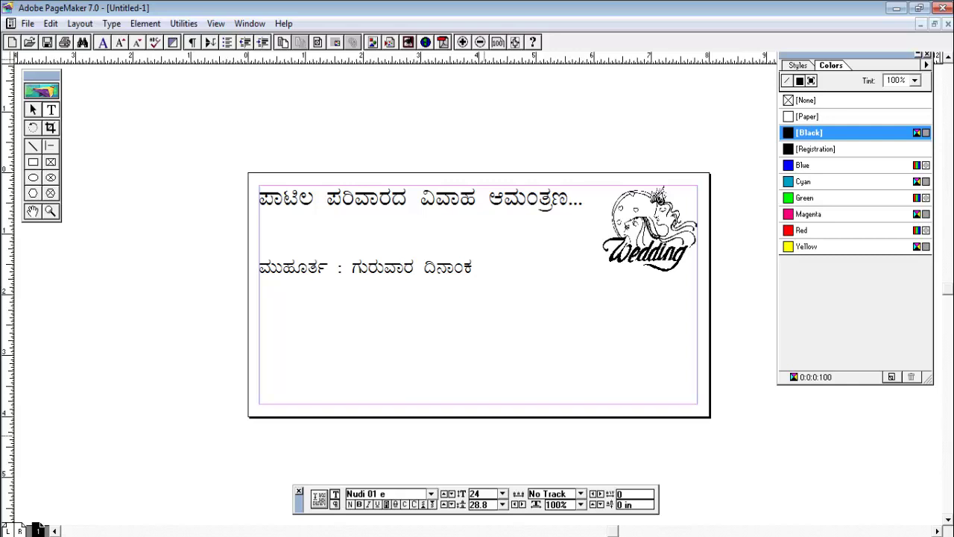
type("38")
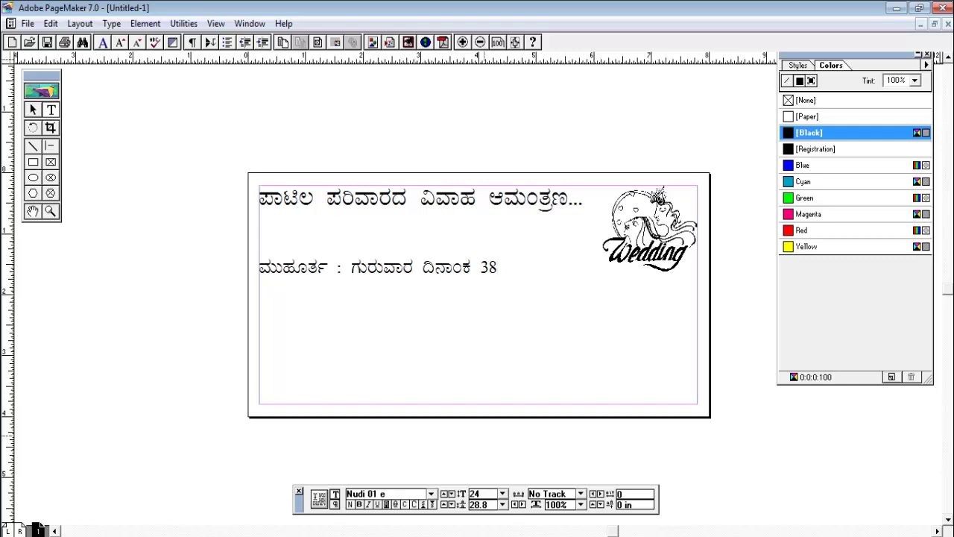
Type the date 08-08-2008 and time ಮಧ್ಯಾಹ್ನ 12-20, wrapping one more syllable onto a new line
type("08")
key("BackSpace")
key("BackSpace")
key("BackSpace")
key("BackSpace")
type("02")
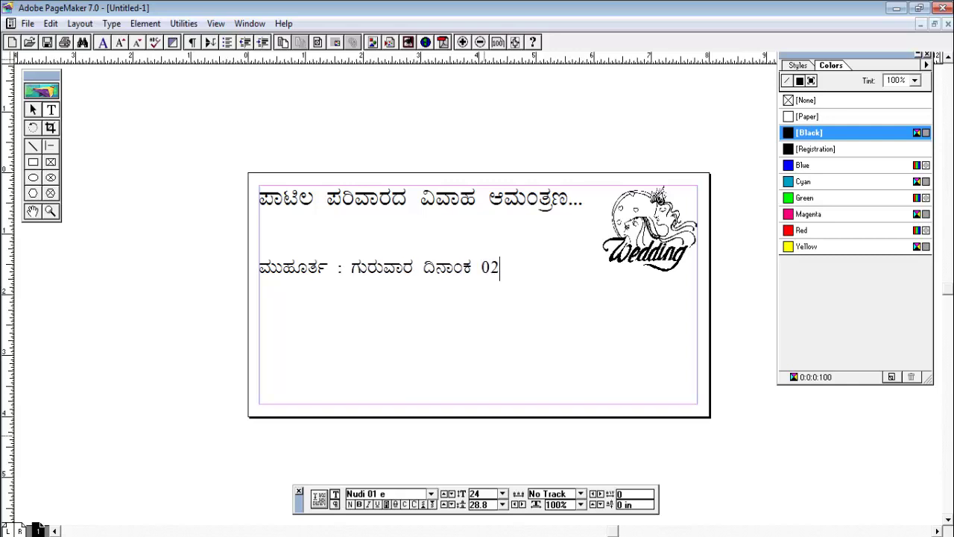
key("BackSpace")
key("BackSpace")
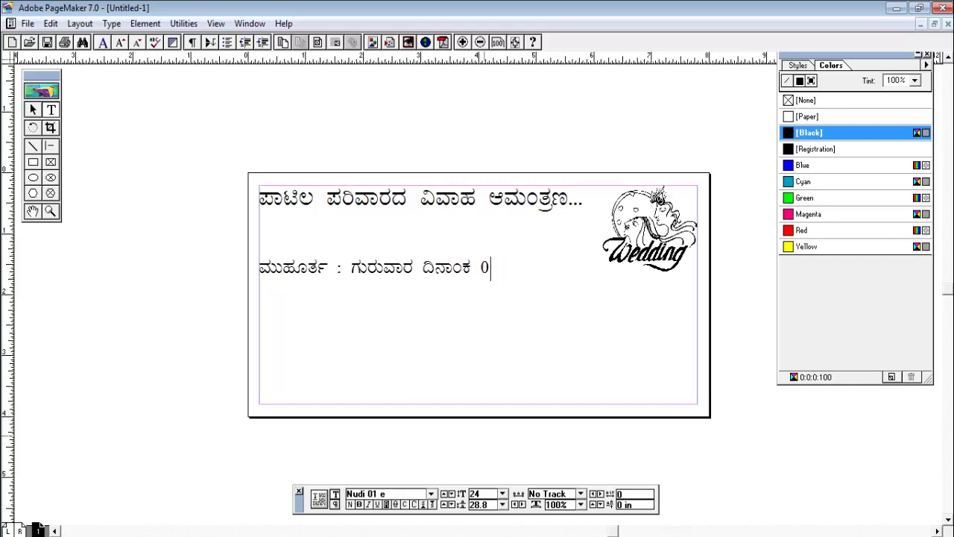
type("8-08-2008")
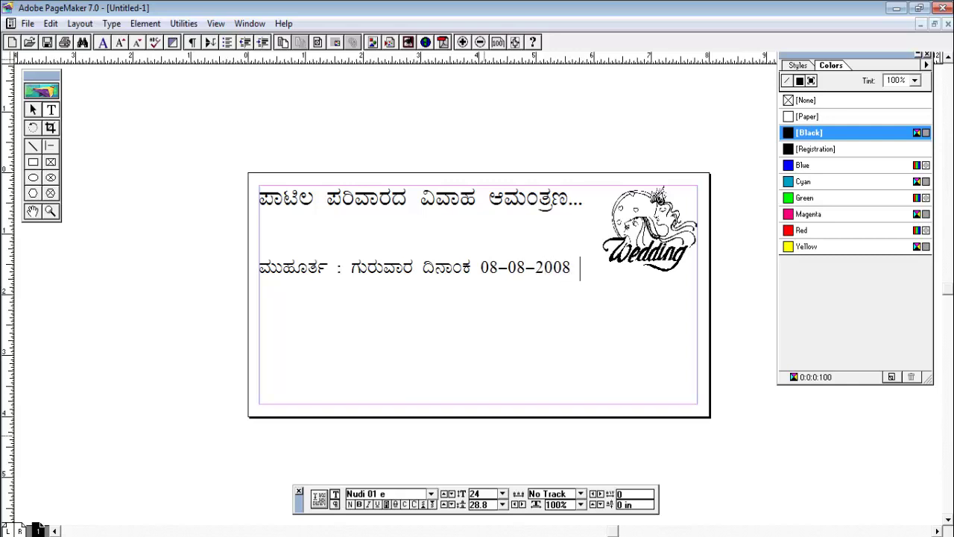
type(" ಮಧ್ಯಾಹ್ನ")
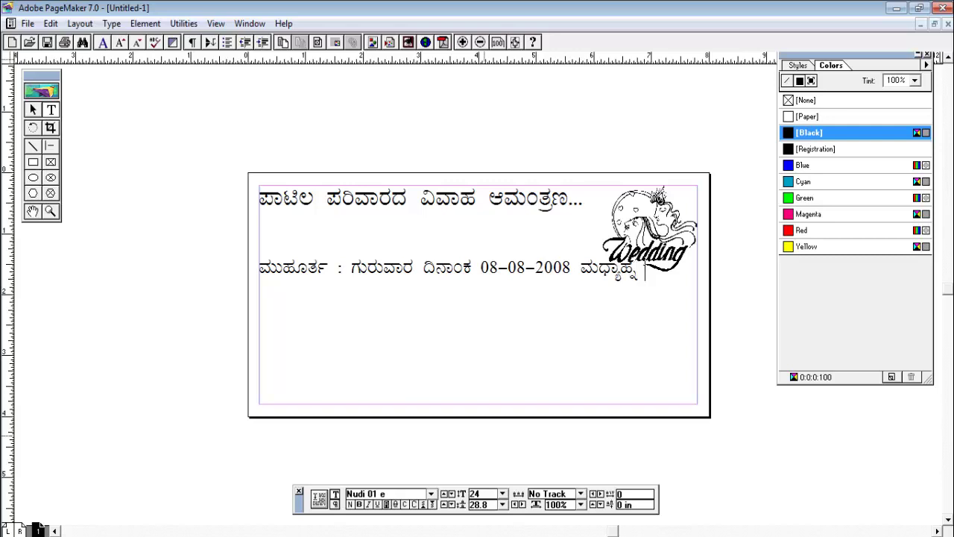
type(" 1")
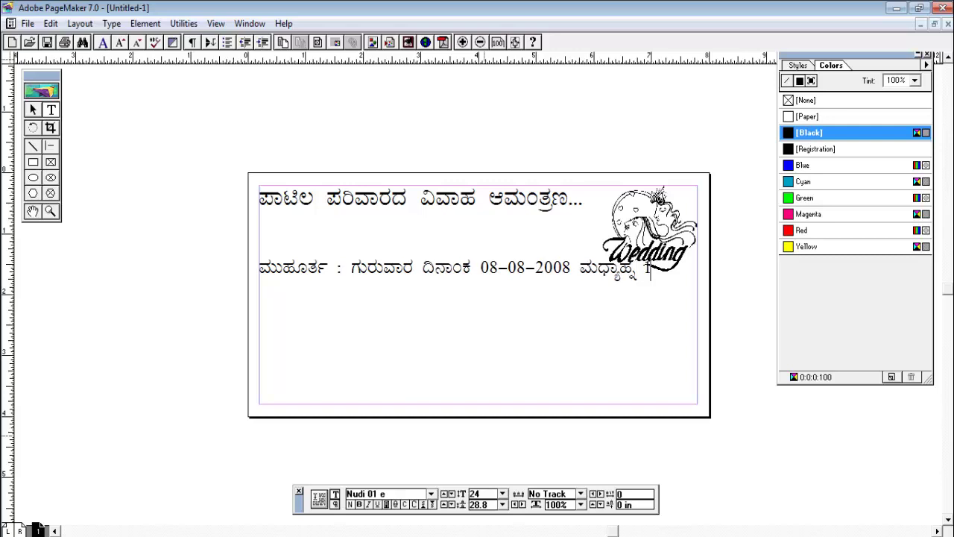
type("2")
key("BackSpace")
type("2-20")
key("Return")
type("kfke")
left_click(32, 111)
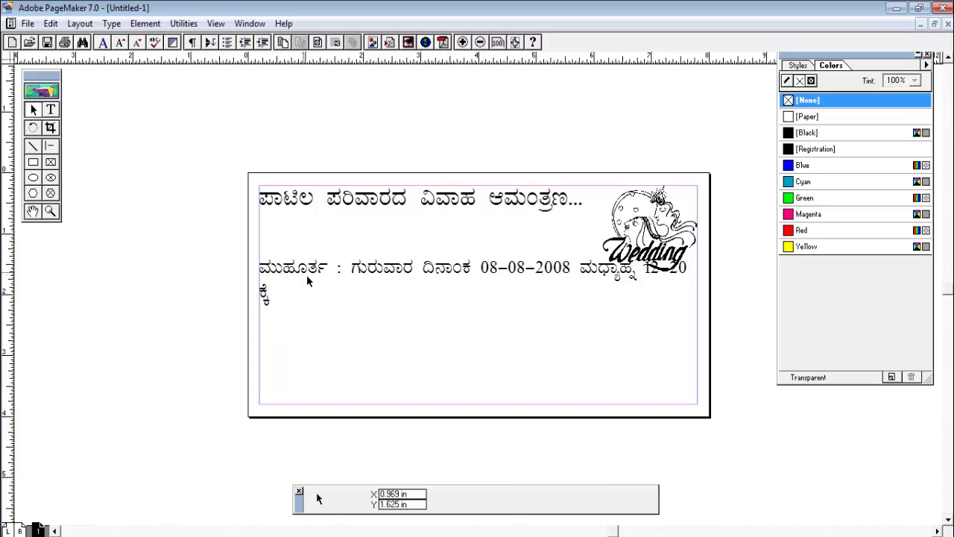
Resize the muhurtha line and its wrapped syllable to 24 pt
left_click(306, 280)
left_click(51, 110)
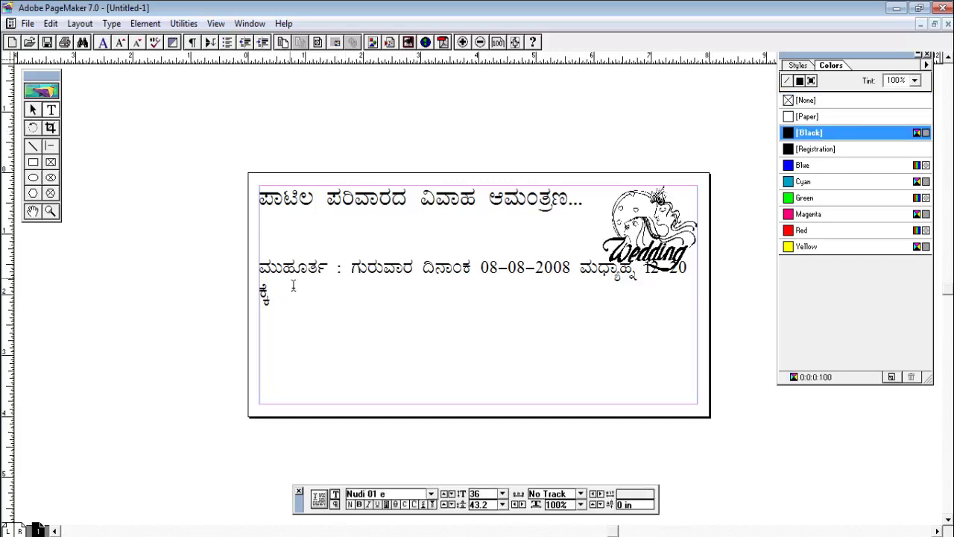
left_click_drag(262, 268, 309, 347)
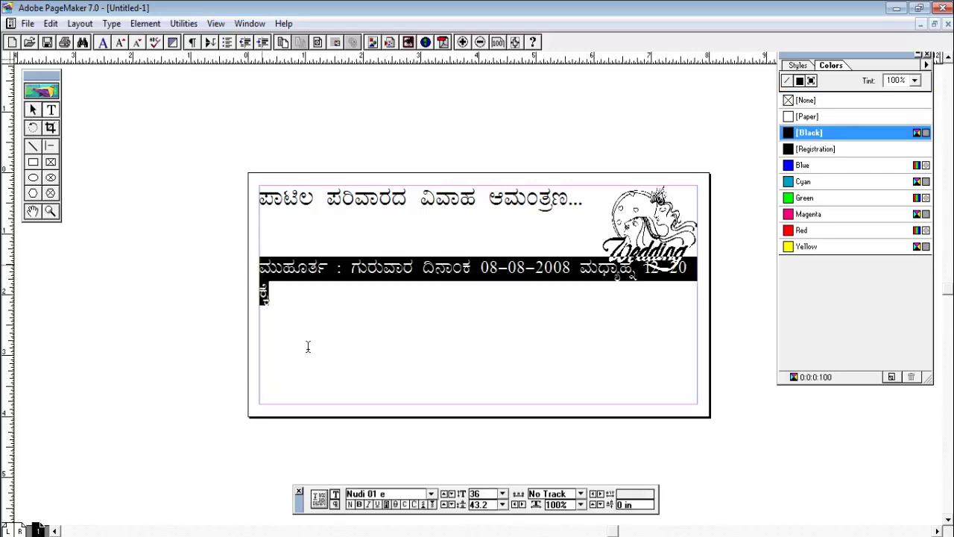
left_click(503, 494)
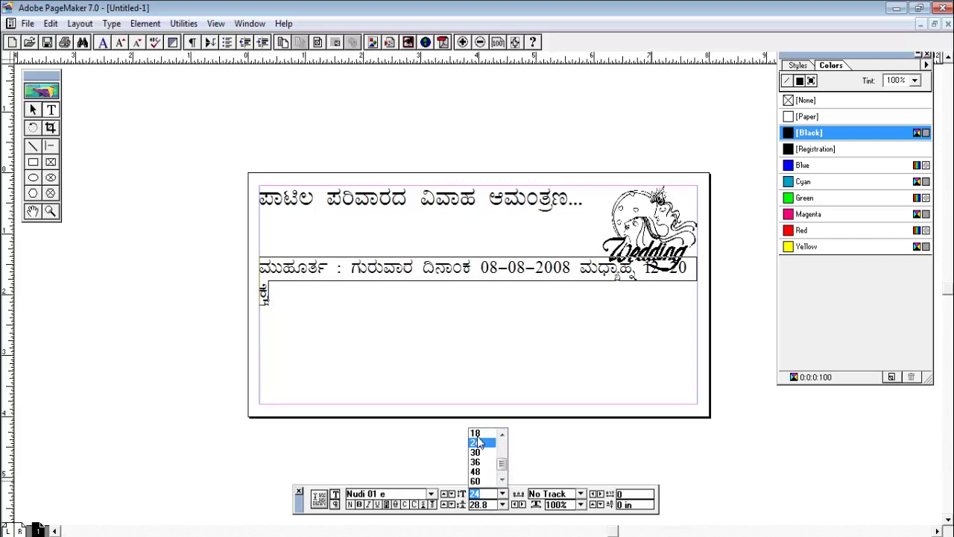
left_click(479, 443)
left_click(539, 326)
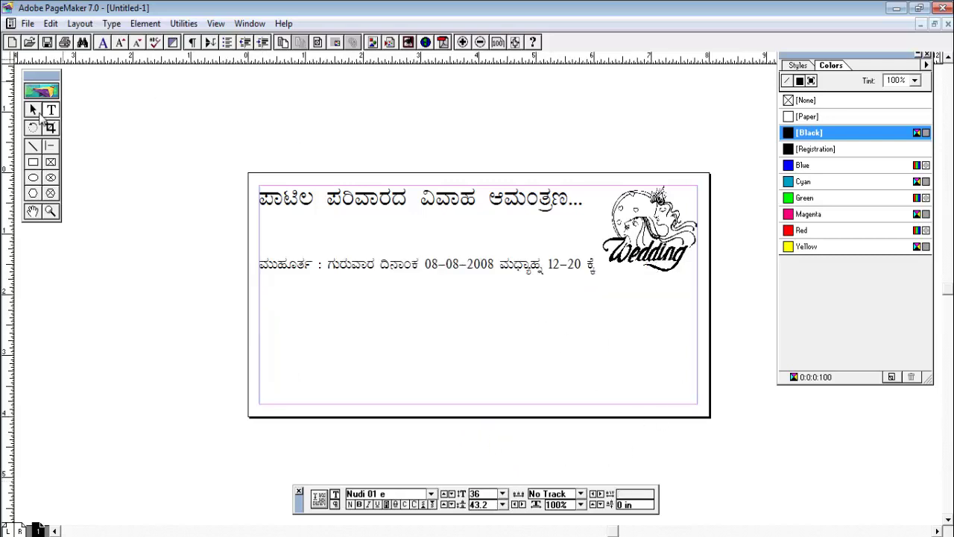
Drag the muhurtha text block up beneath the heading, then highlight the heading text
left_click(38, 110)
left_click(418, 271)
left_click_drag(418, 270, 421, 231)
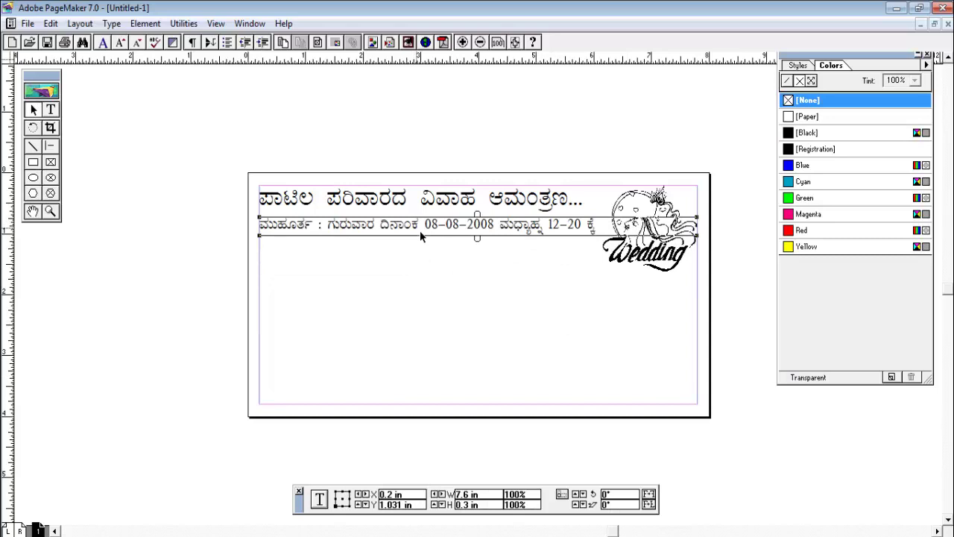
left_click(425, 279)
left_click(353, 232)
left_click(311, 197)
left_click(54, 109)
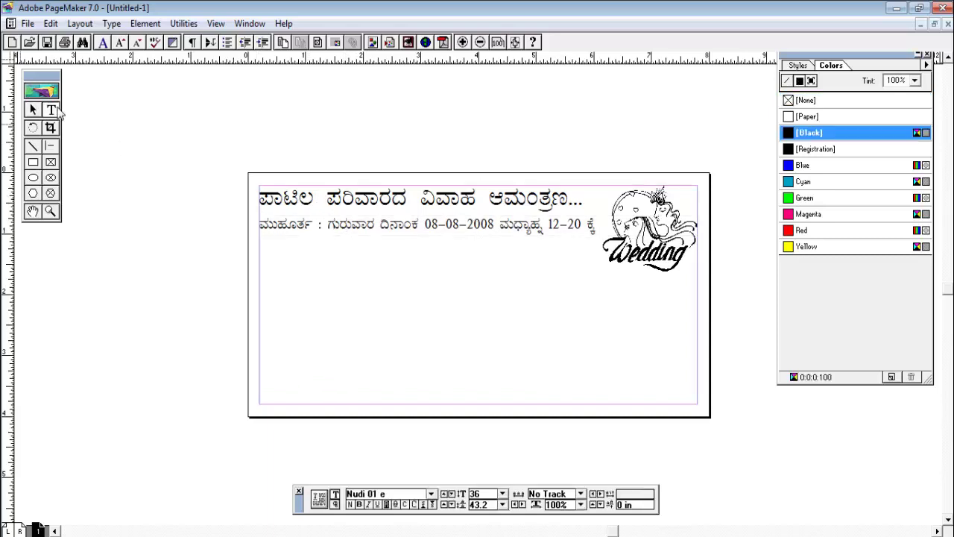
left_click_drag(261, 212, 607, 226)
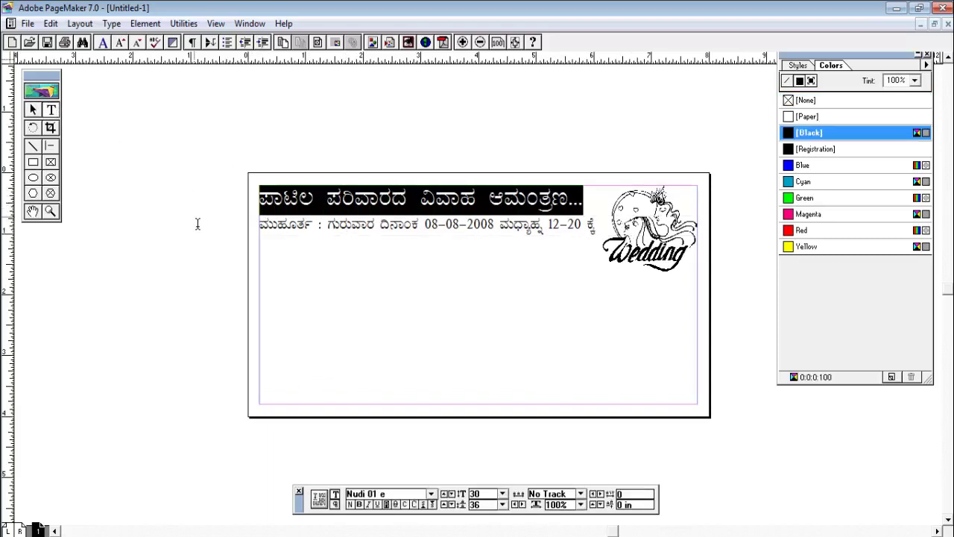
Set the heading to 25 pt and shift it right toward the card centre
double_click(480, 494)
type("25")
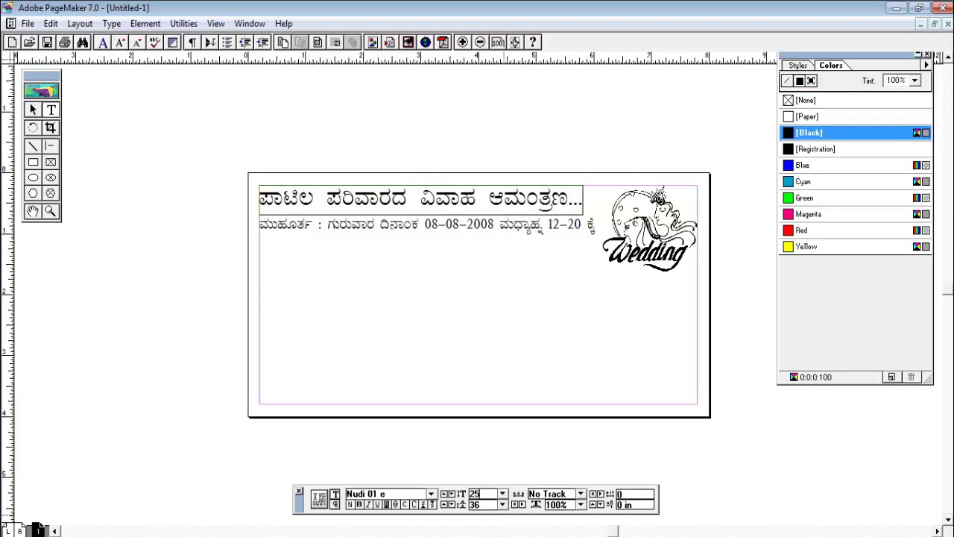
key("Return")
left_click(33, 110)
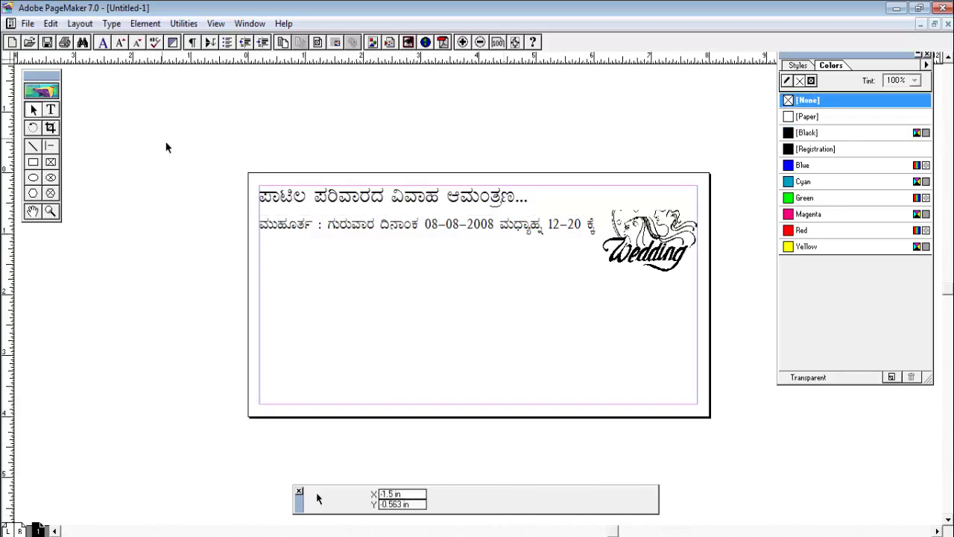
left_click_drag(383, 200, 425, 201)
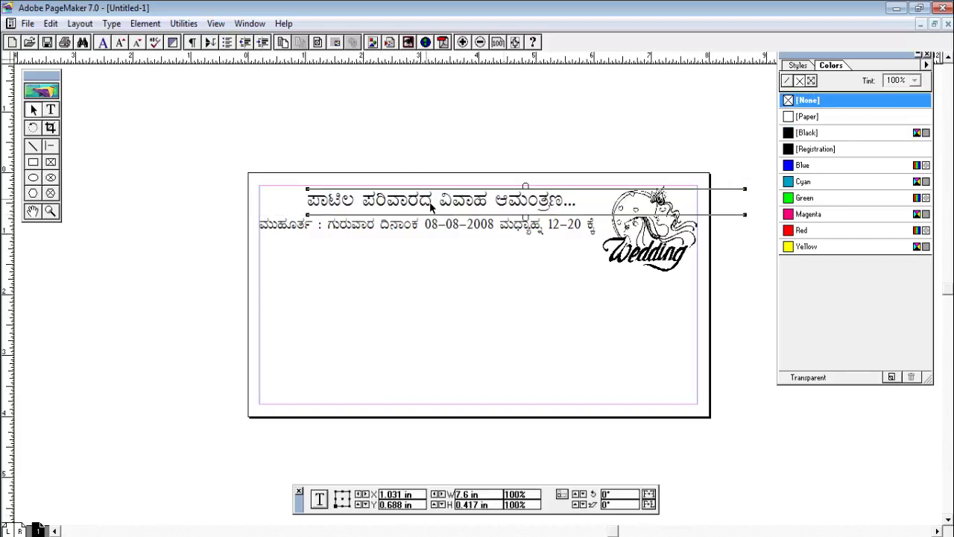
Set the muhurtha line to 16 pt, clearing the incomplete-value warning, and reposition its block
left_click(391, 230)
left_click(51, 110)
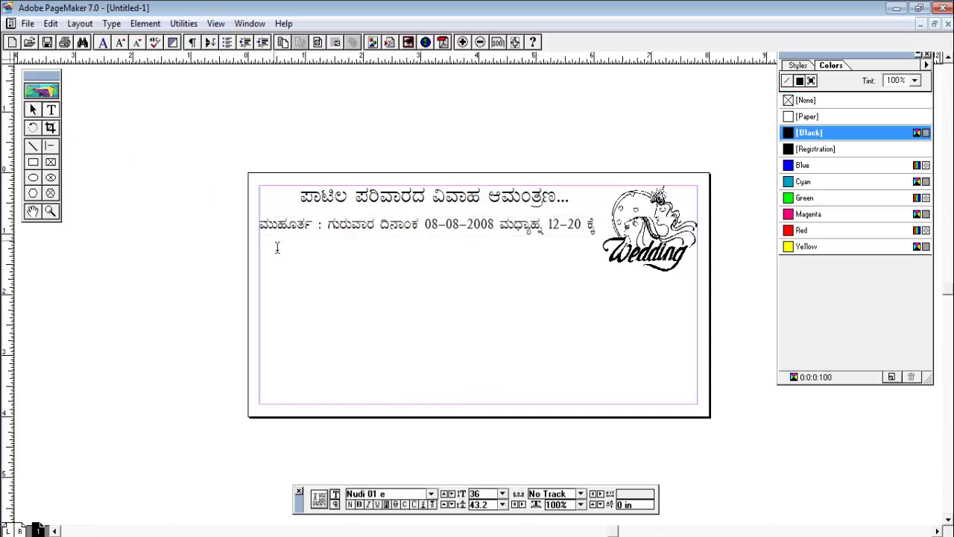
left_click_drag(266, 237, 683, 244)
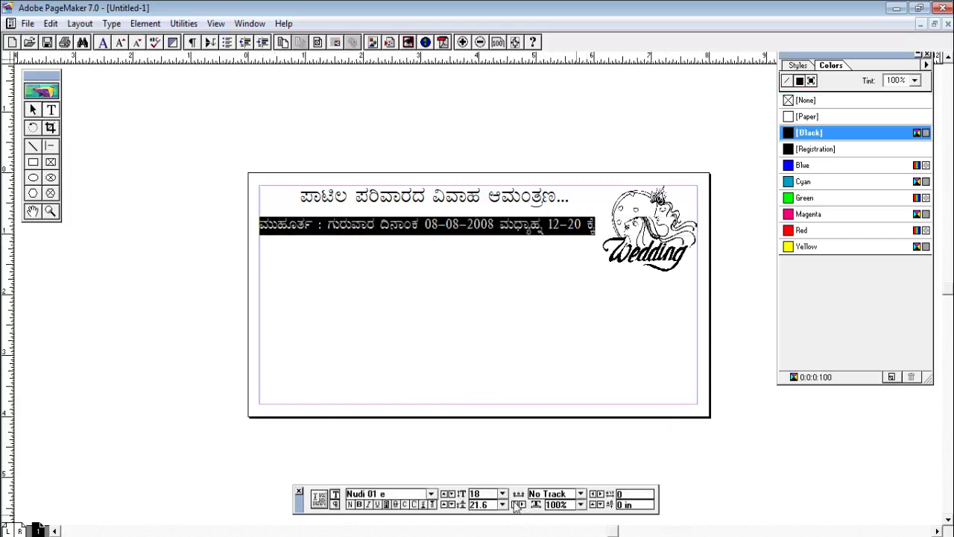
left_click(478, 494)
type("16+")
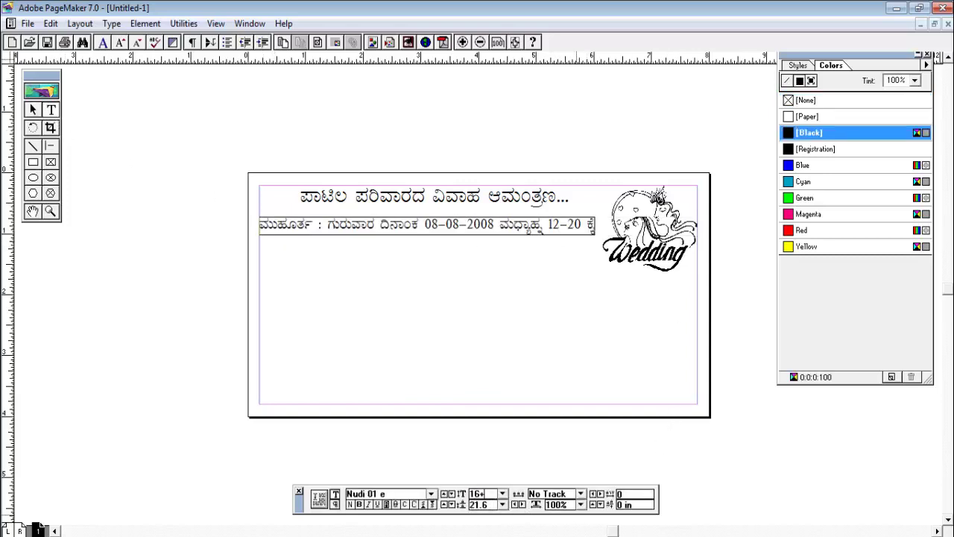
key("Return")
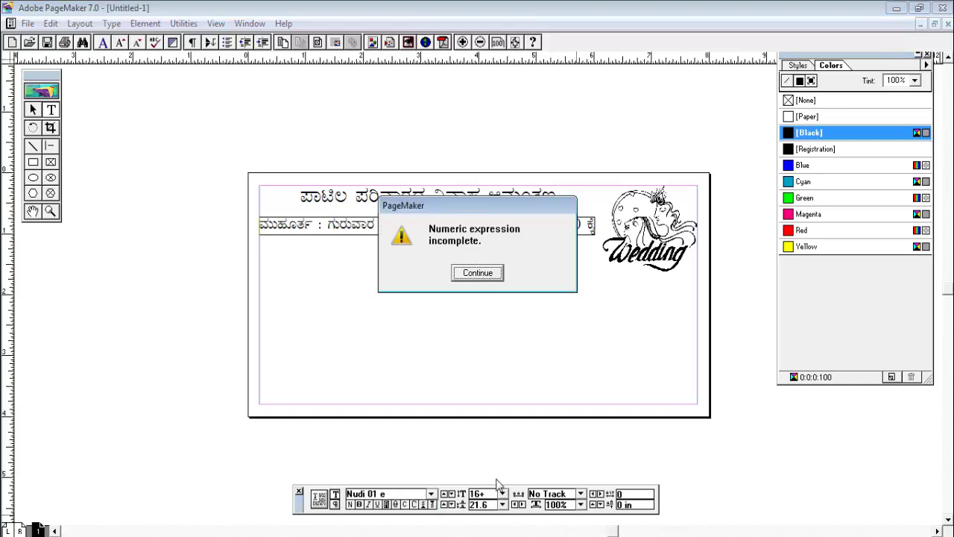
left_click(488, 499)
left_click(484, 274)
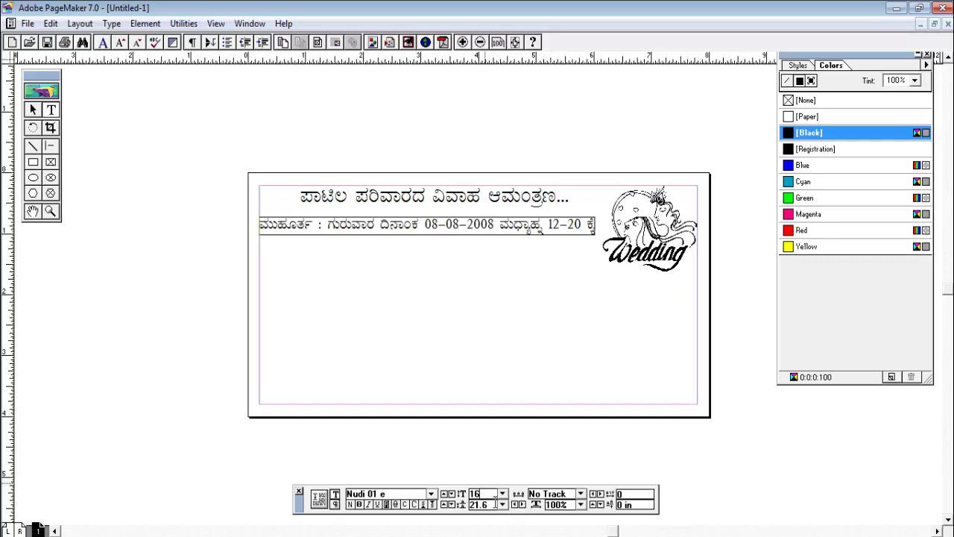
key("Return")
left_click(530, 323)
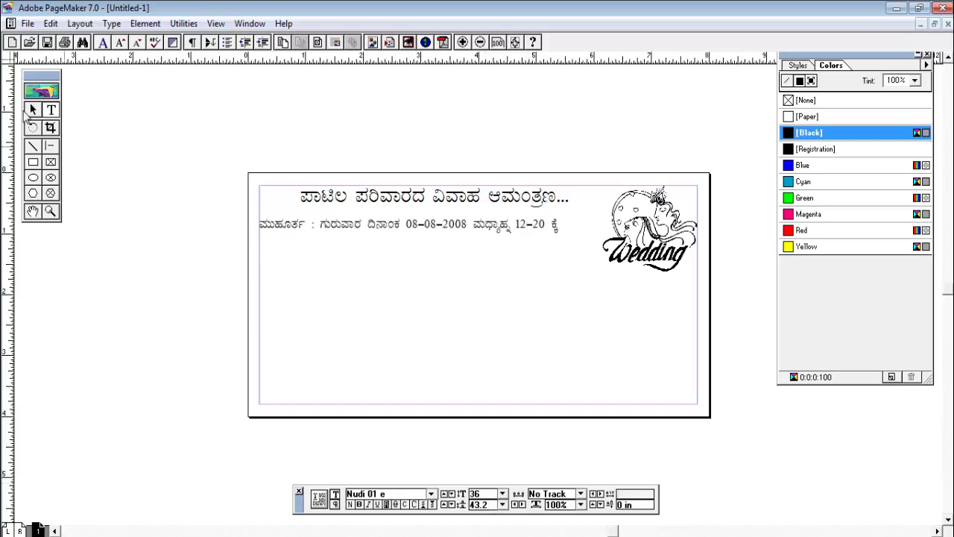
left_click(32, 110)
left_click(384, 228)
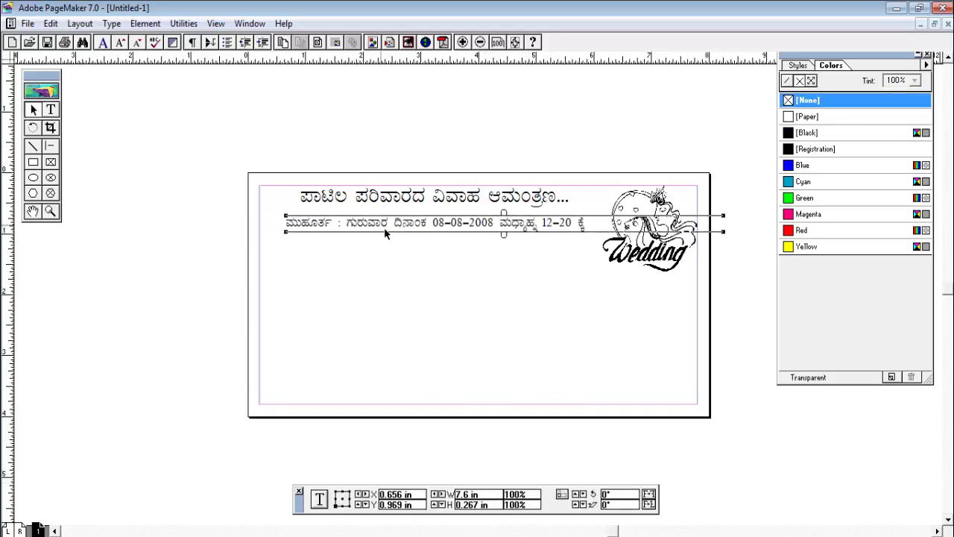
left_click(384, 252)
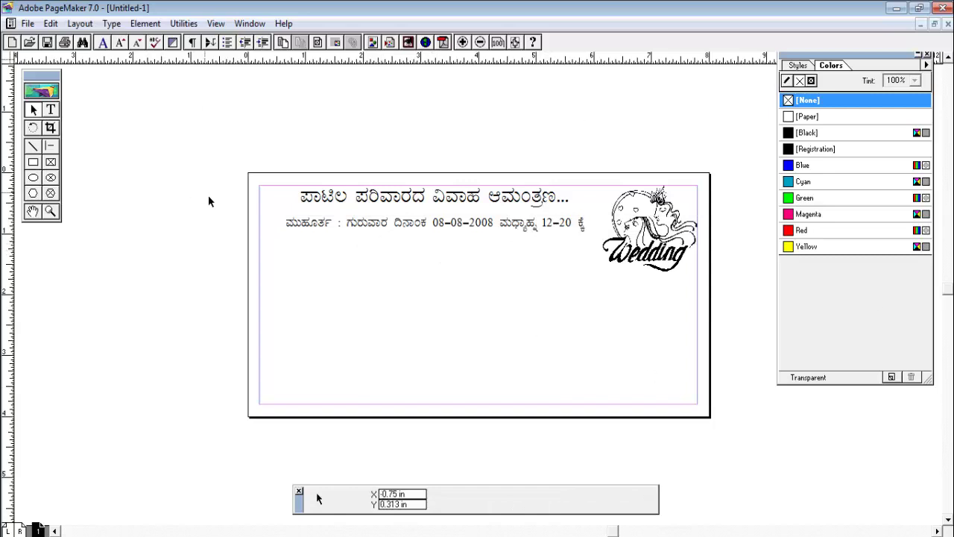
Draw a horizontal rule under the heading
left_click(33, 145)
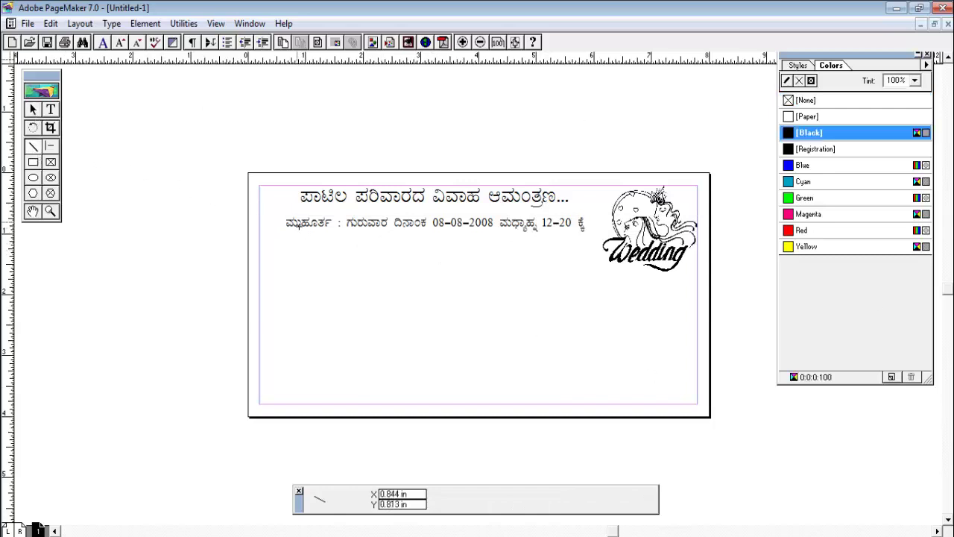
left_click_drag(285, 212, 589, 212)
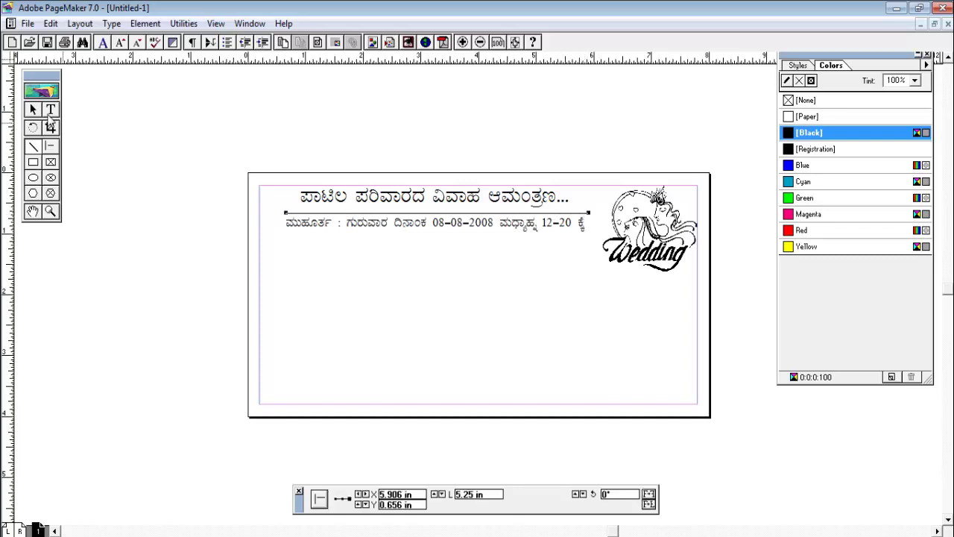
left_click(33, 110)
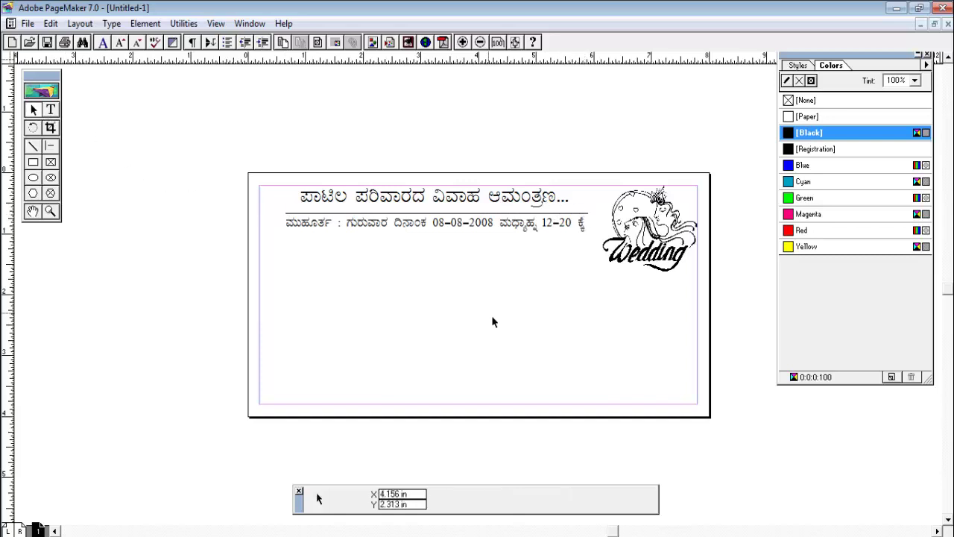
left_click(291, 222)
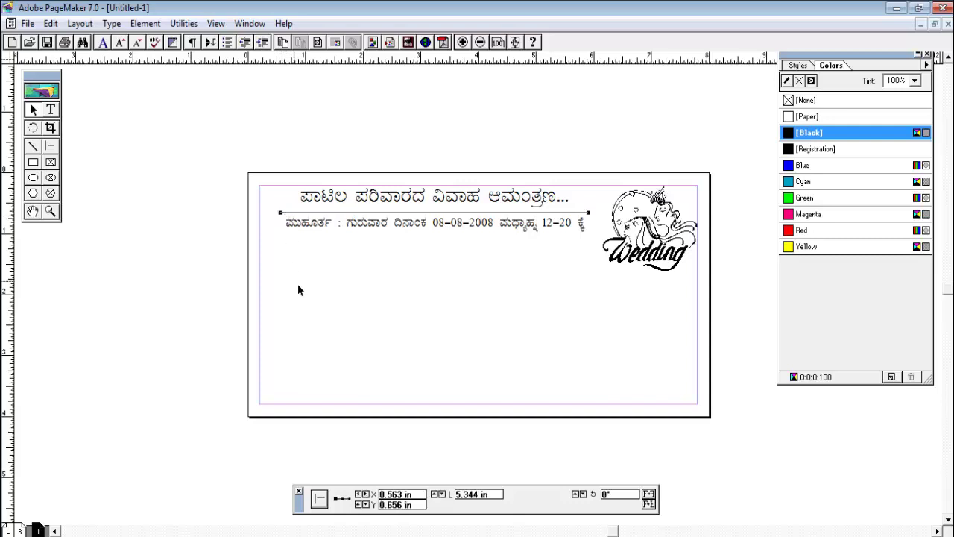
Position a rule beneath the muhurtha line so rules frame it above and below
left_click(297, 283)
left_click(50, 110)
left_click(33, 110)
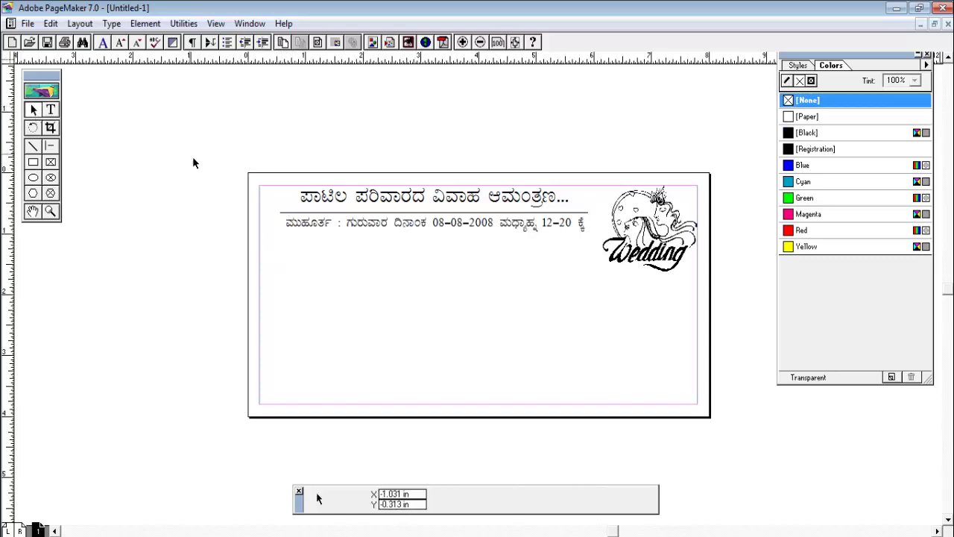
left_click(307, 217)
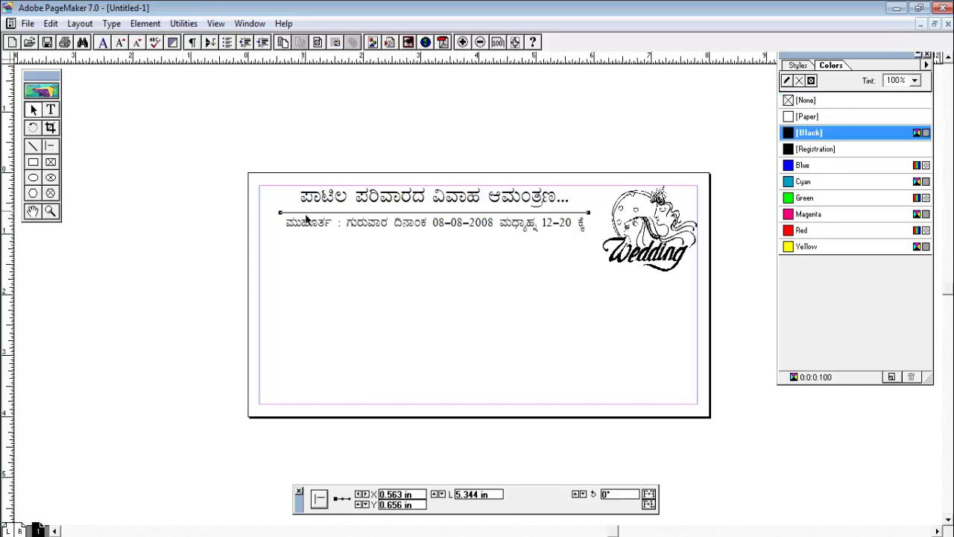
left_click_drag(312, 218, 339, 222)
left_click(319, 252)
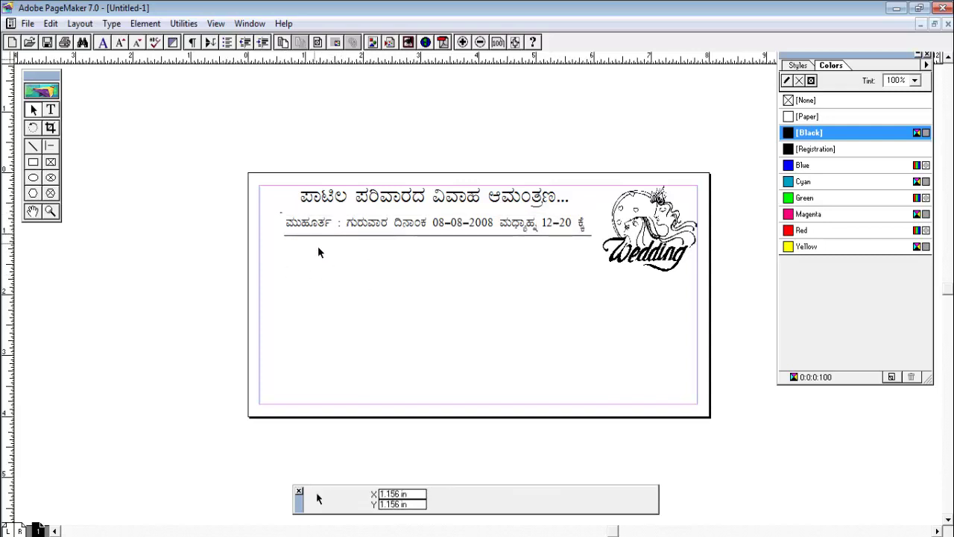
left_click(390, 246, "ctrl")
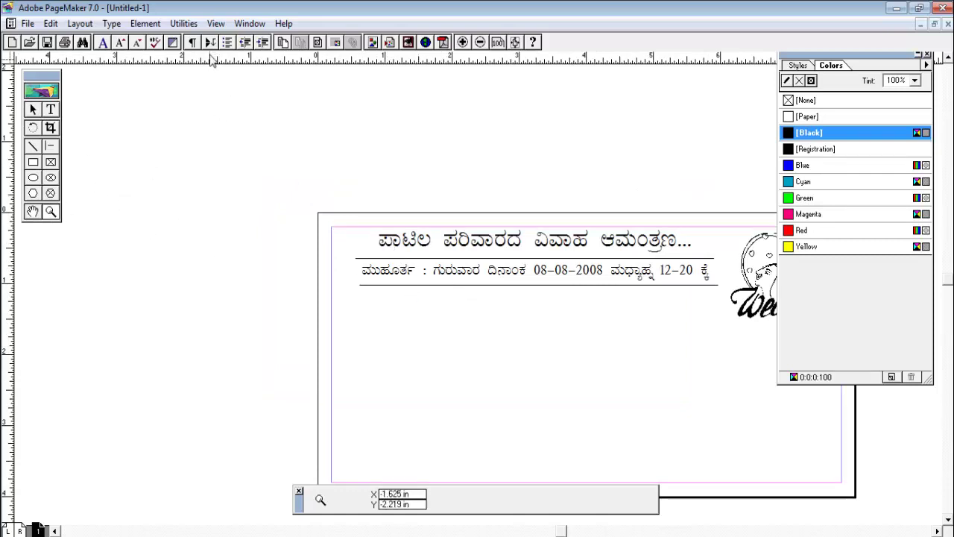
left_click(480, 42)
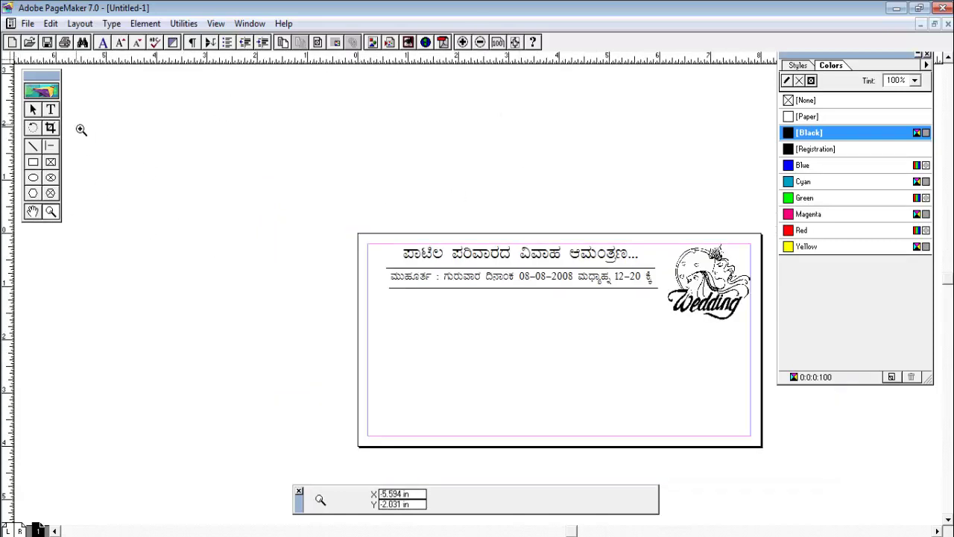
left_click(32, 109)
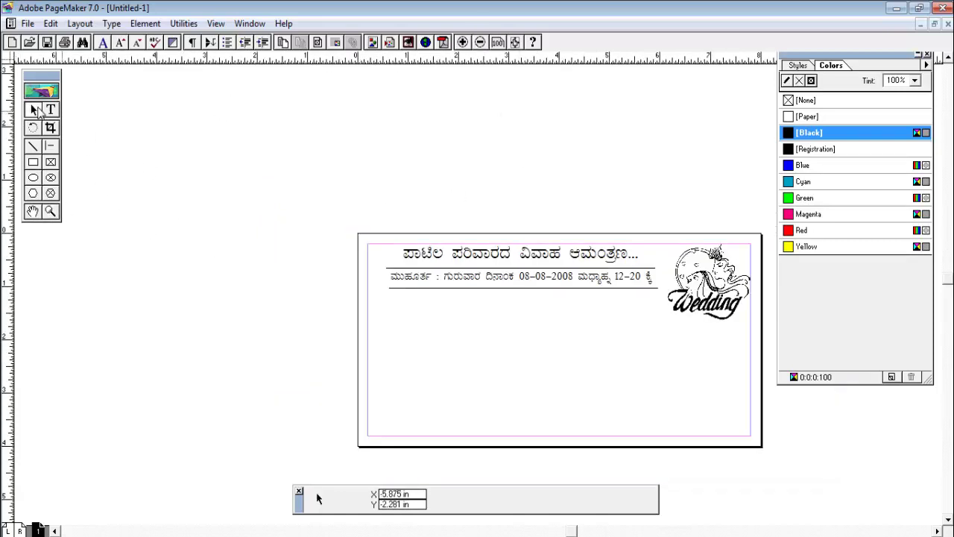
left_click(33, 211)
left_click_drag(507, 336, 345, 321)
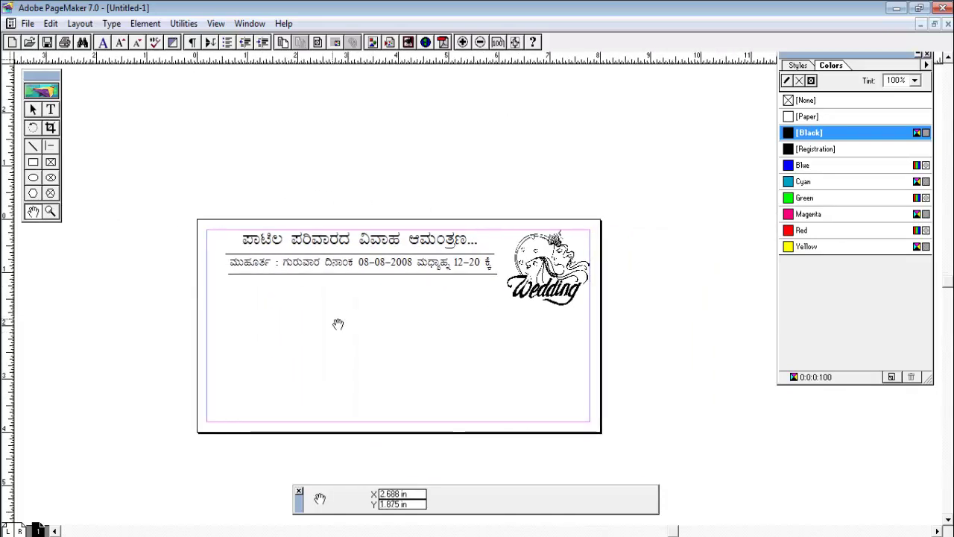
left_click(50, 212)
left_click(360, 331)
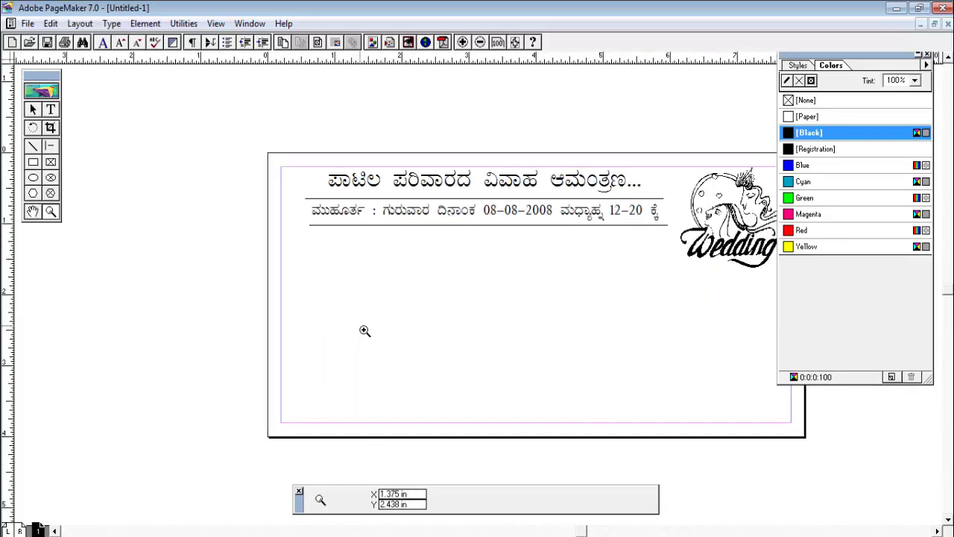
left_click(33, 211)
left_click_drag(349, 251, 414, 304)
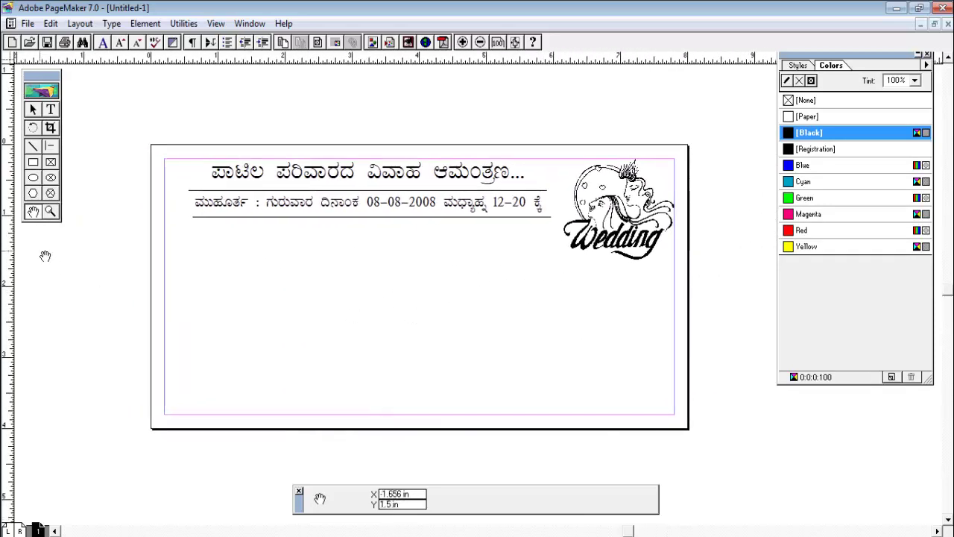
left_click(51, 213)
left_click(314, 244)
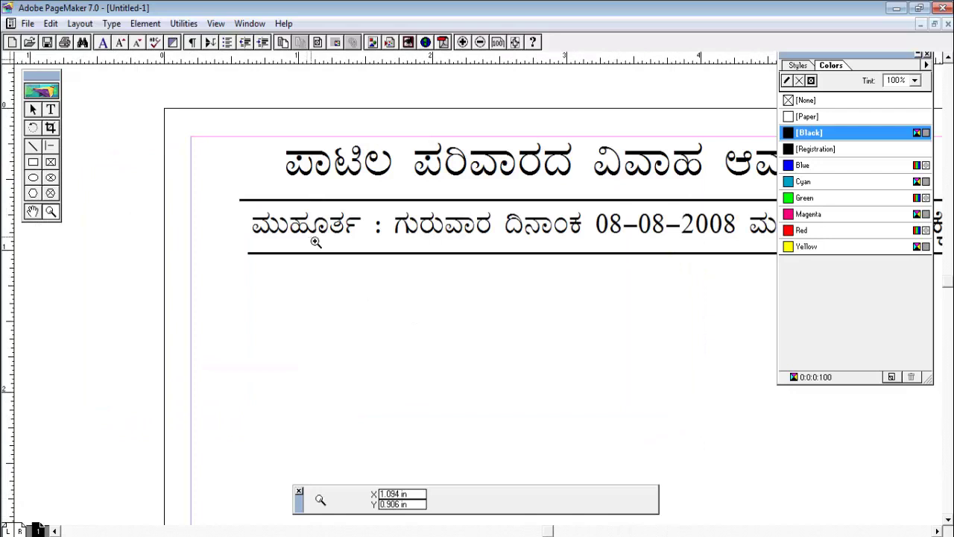
left_click(480, 42)
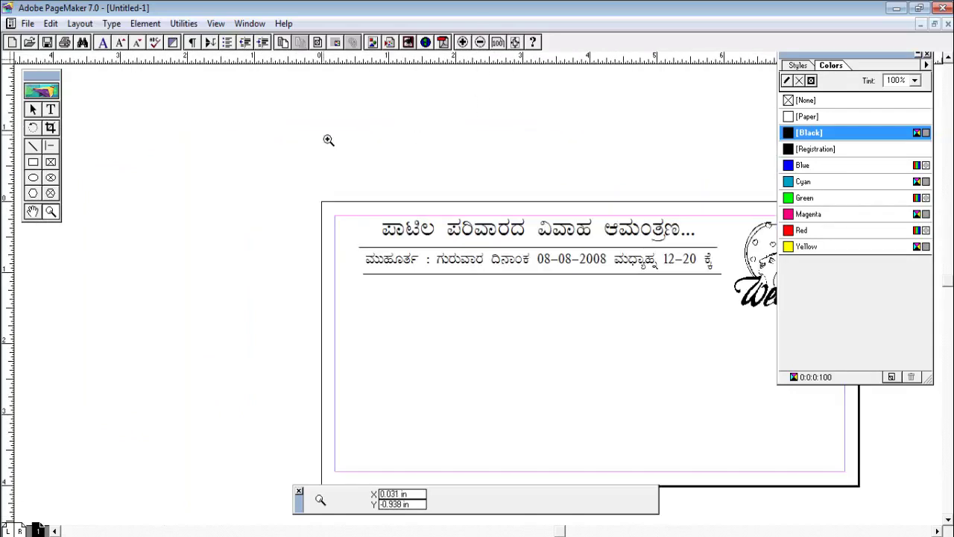
left_click(33, 211)
left_click_drag(477, 330, 437, 309)
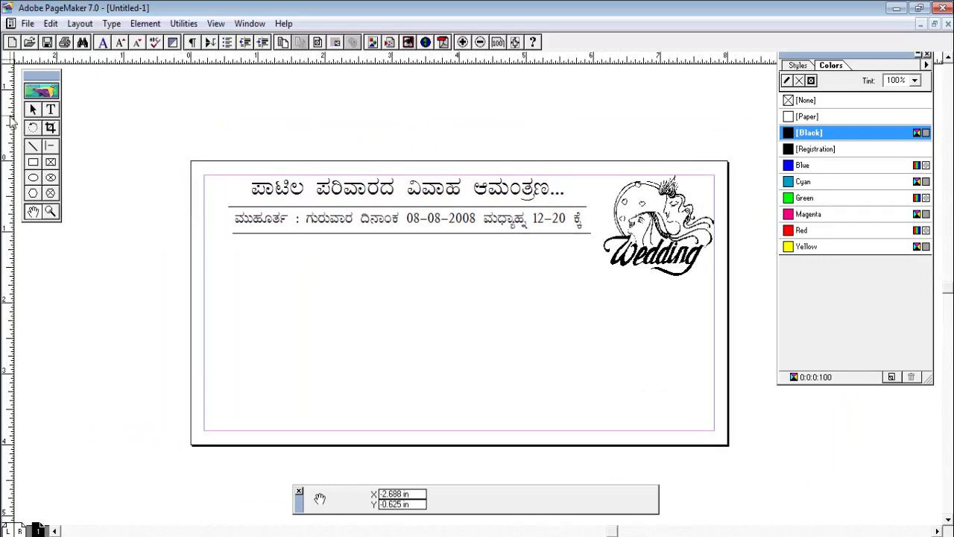
left_click(33, 109)
left_click(276, 234)
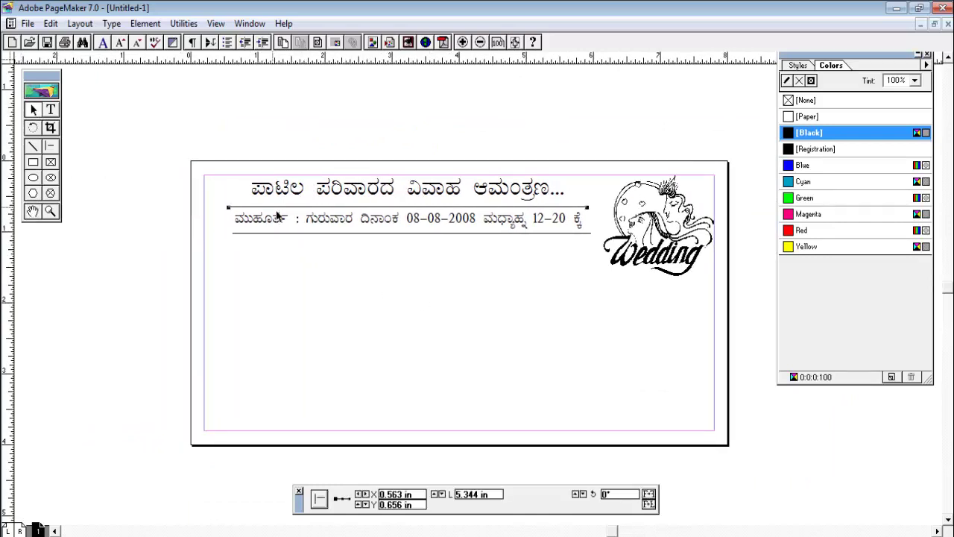
left_click(284, 249)
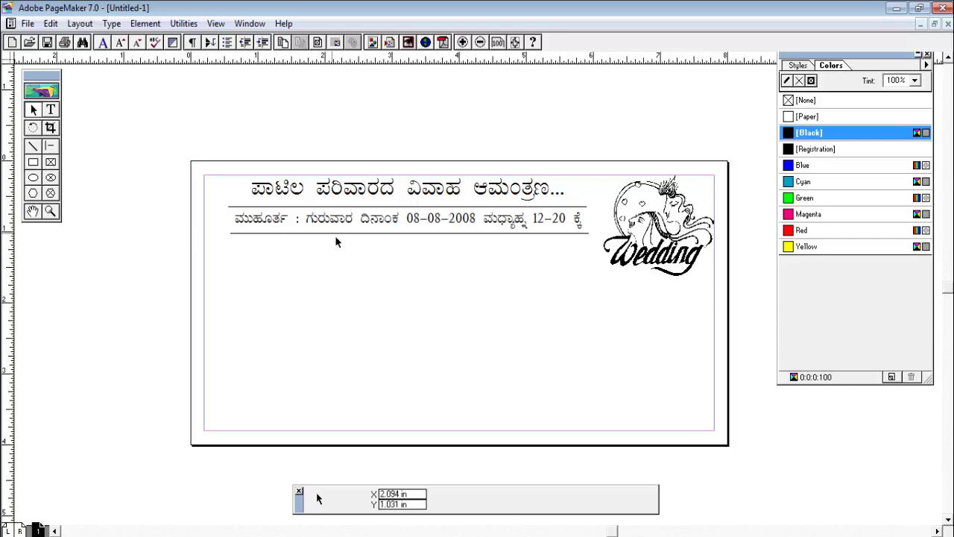
Bring in the floral corner graphic, shrink it and place it at the top-left corner
left_click(897, 7)
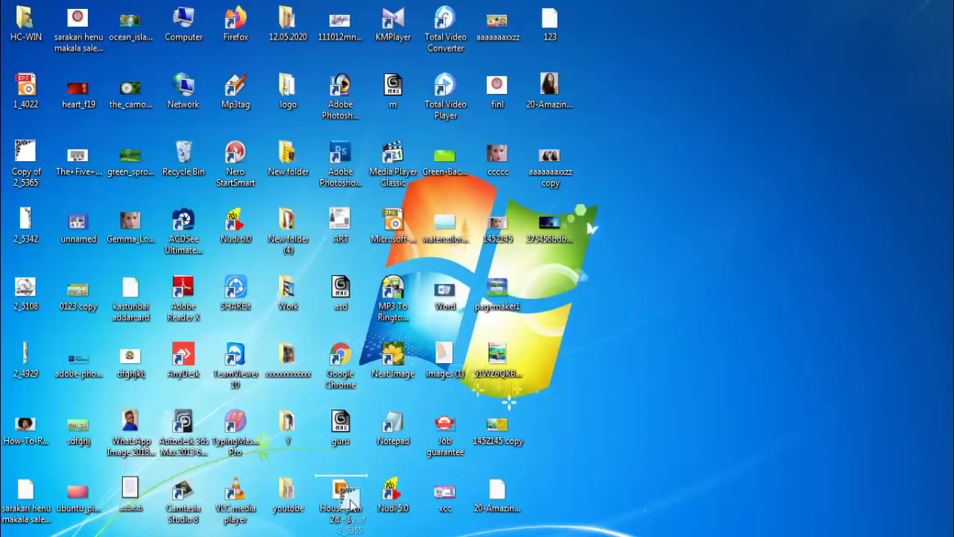
left_click(319, 532)
left_click(359, 246)
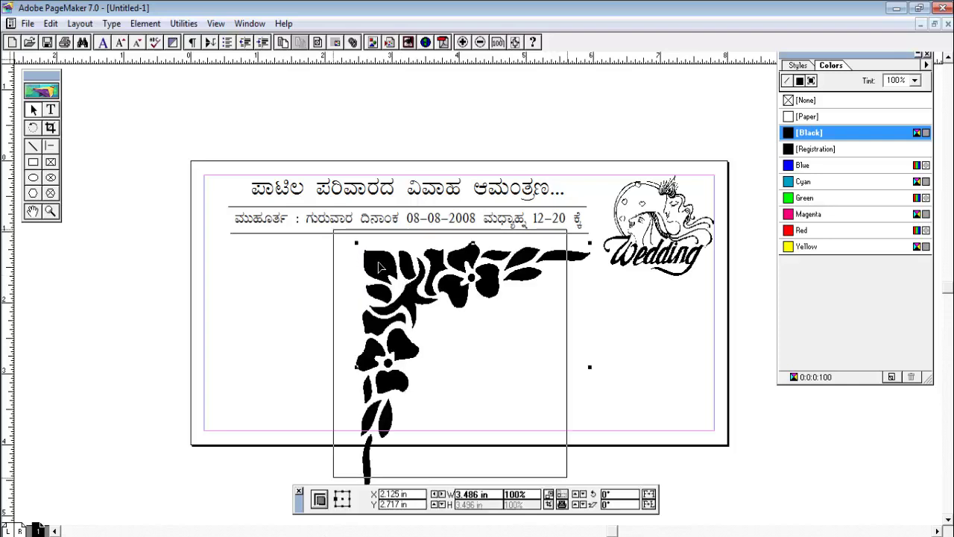
left_click_drag(406, 287, 261, 222)
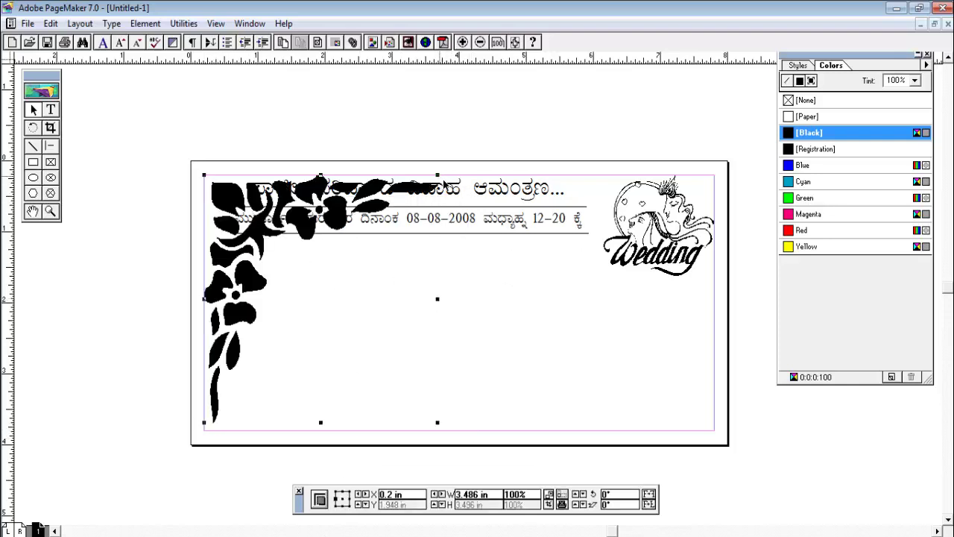
left_click_drag(438, 175, 291, 330)
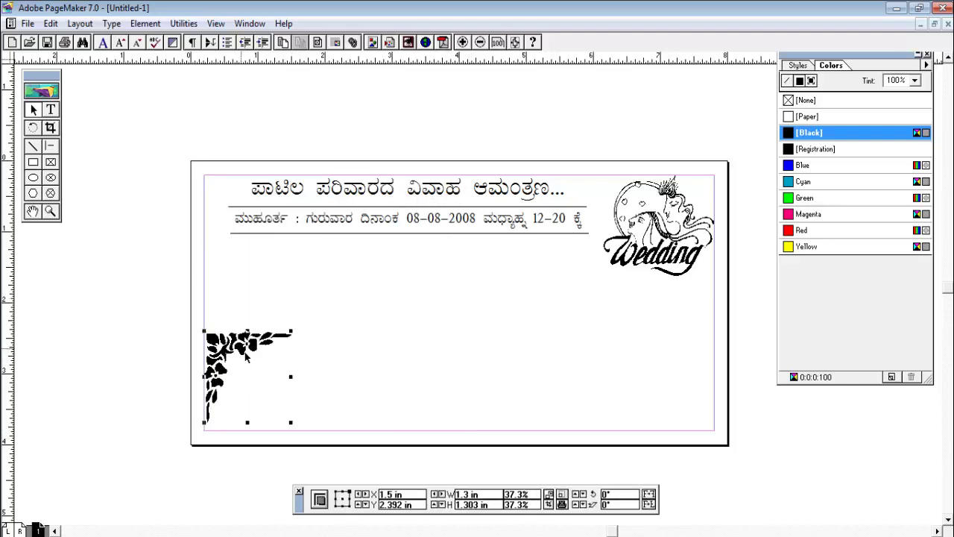
left_click_drag(242, 352, 243, 197)
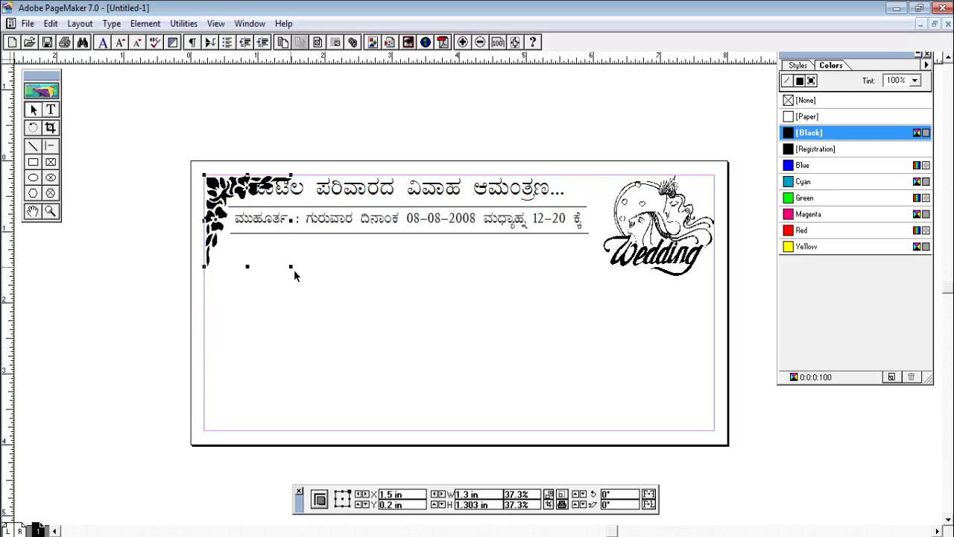
left_click_drag(291, 267, 270, 242)
left_click(271, 276)
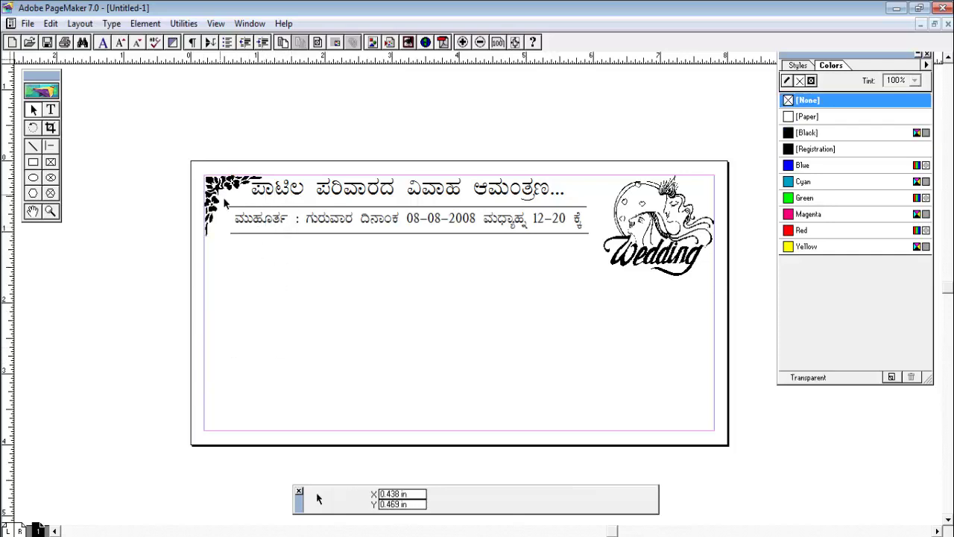
Nudge the heading right to clear the ornament and enlarge the ornament slightly
left_click(382, 201)
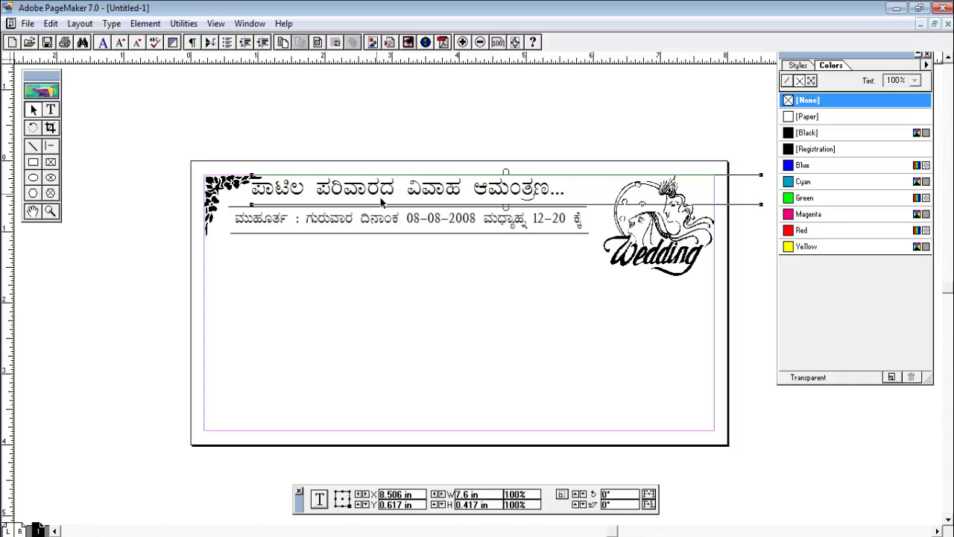
left_click_drag(379, 196, 382, 196)
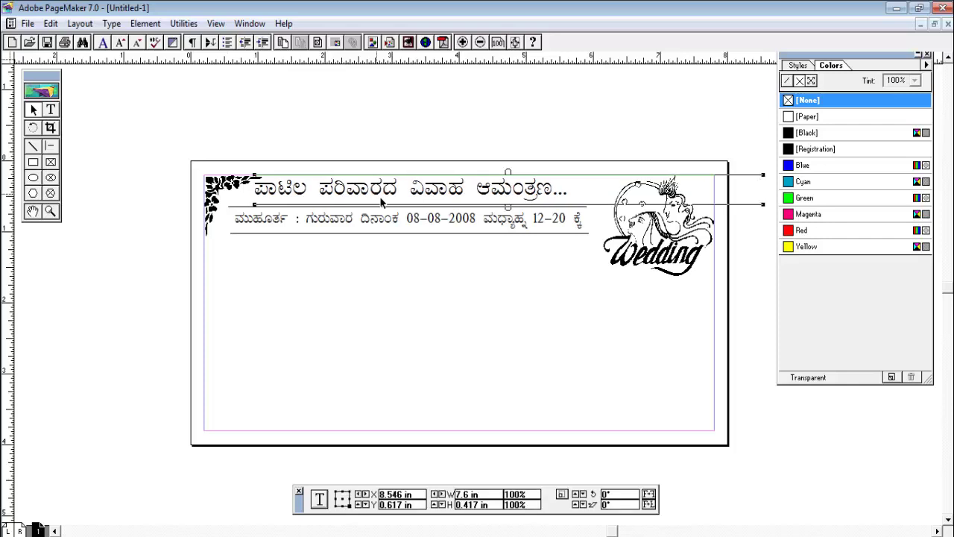
left_click(391, 283)
left_click(231, 196)
left_click_drag(260, 235, 271, 245)
left_click(322, 300)
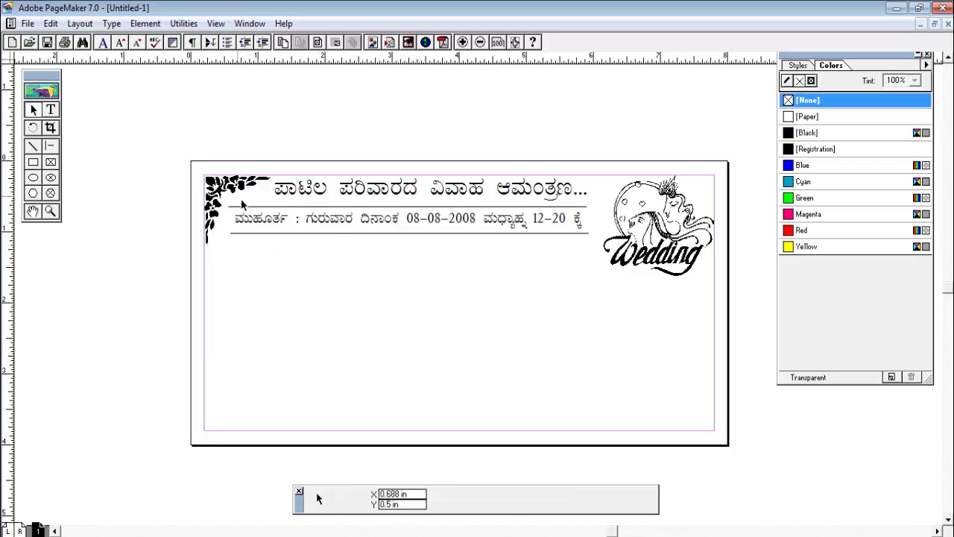
left_click(270, 235)
Paste a vertically reflected copy of the corner ornament at the bottom-left, then minimize PageMaker
key("ctrl+c")
key("ctrl+v")
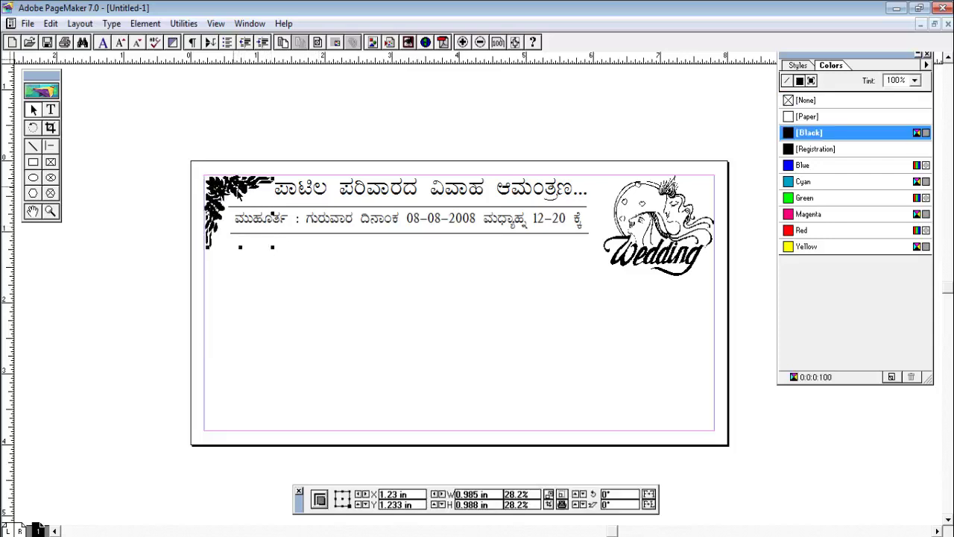
left_click_drag(253, 205, 540, 298)
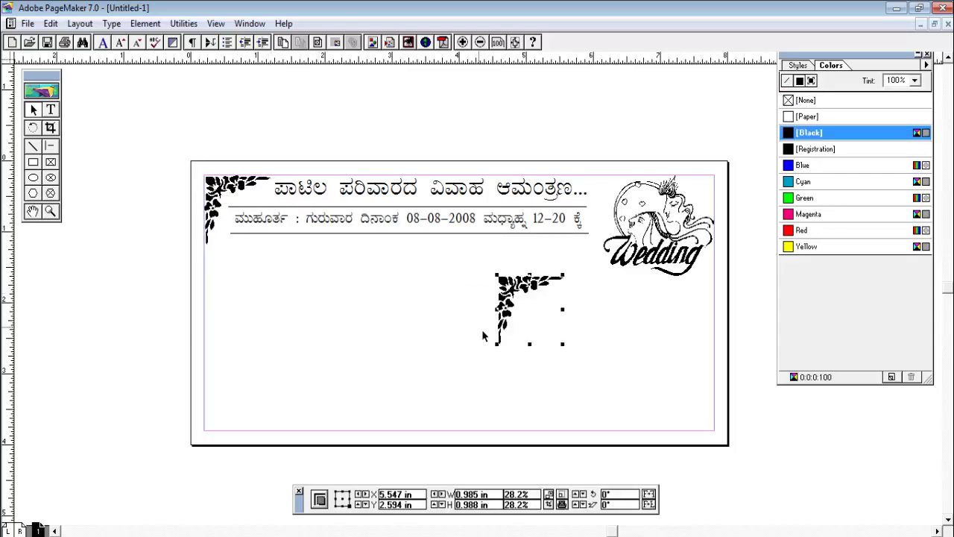
left_click_drag(511, 302, 307, 305)
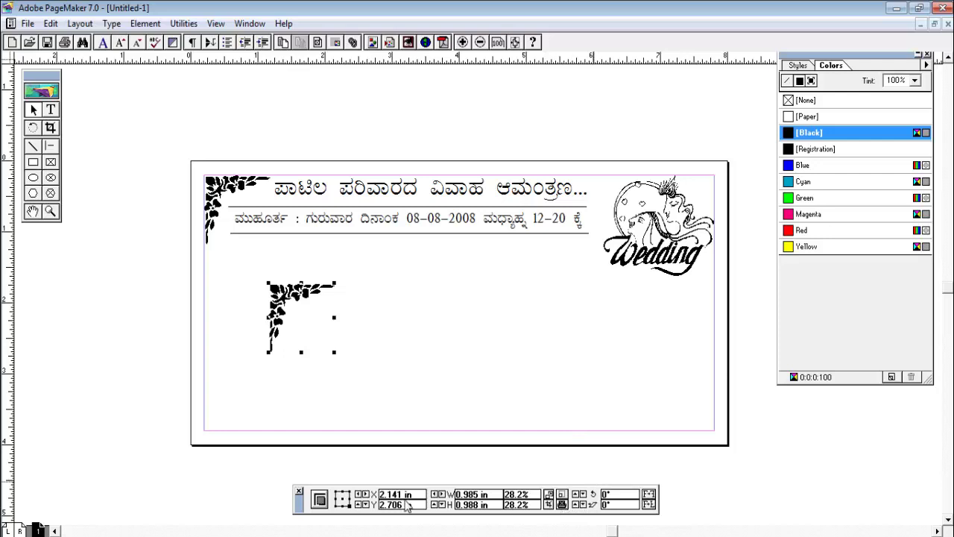
left_click(649, 503)
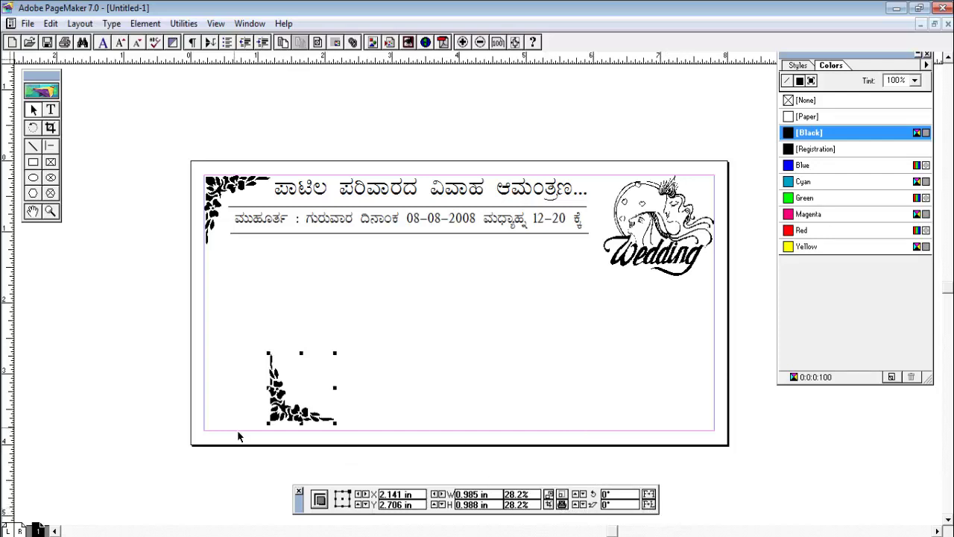
left_click_drag(282, 418, 218, 424)
left_click(298, 395)
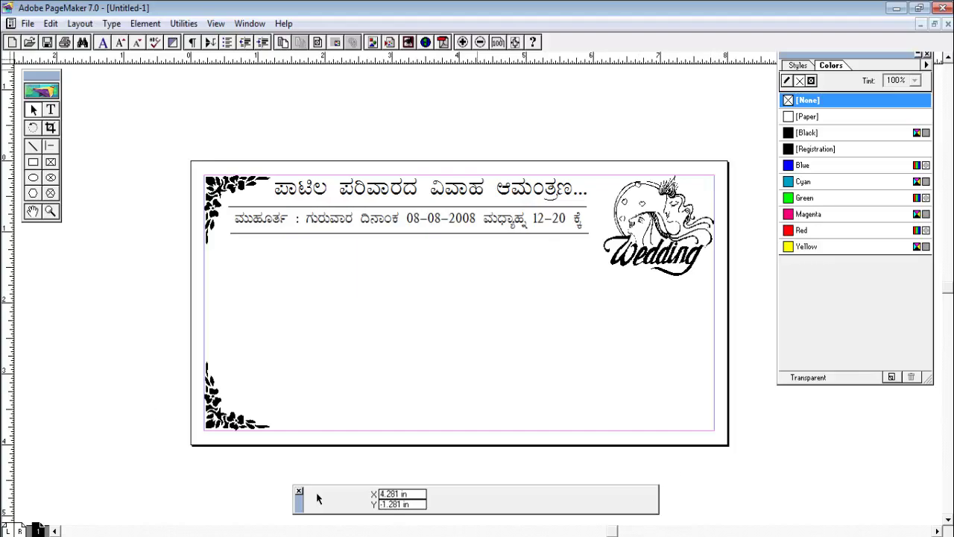
left_click(896, 7)
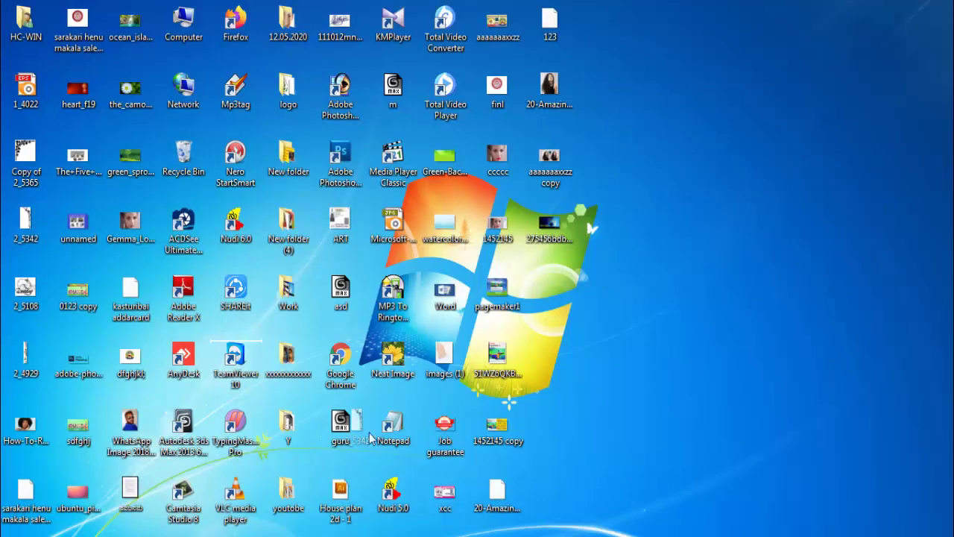
Place the rose vine graphic, including a complete copy, and shrink it to about 33%
left_click(348, 534)
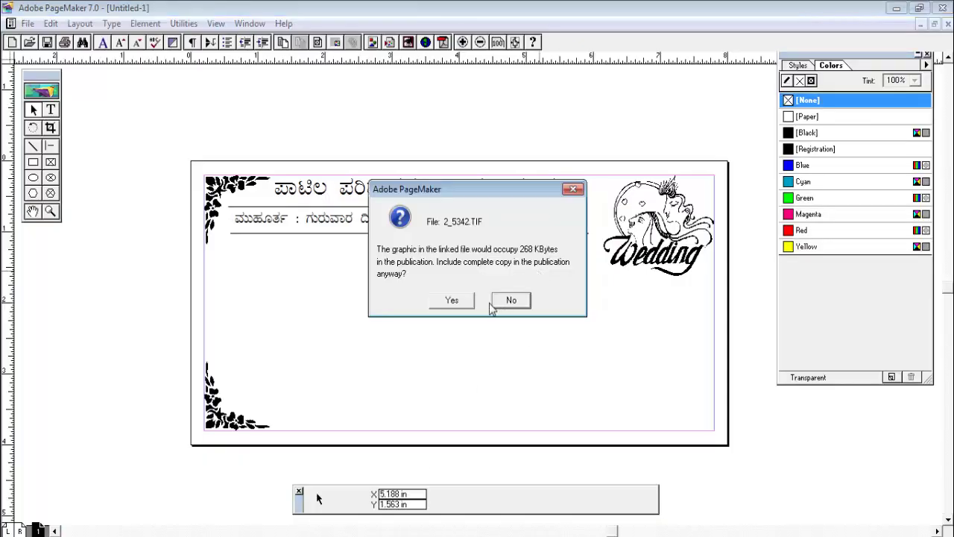
left_click(459, 305)
left_click_drag(626, 298, 304, 218)
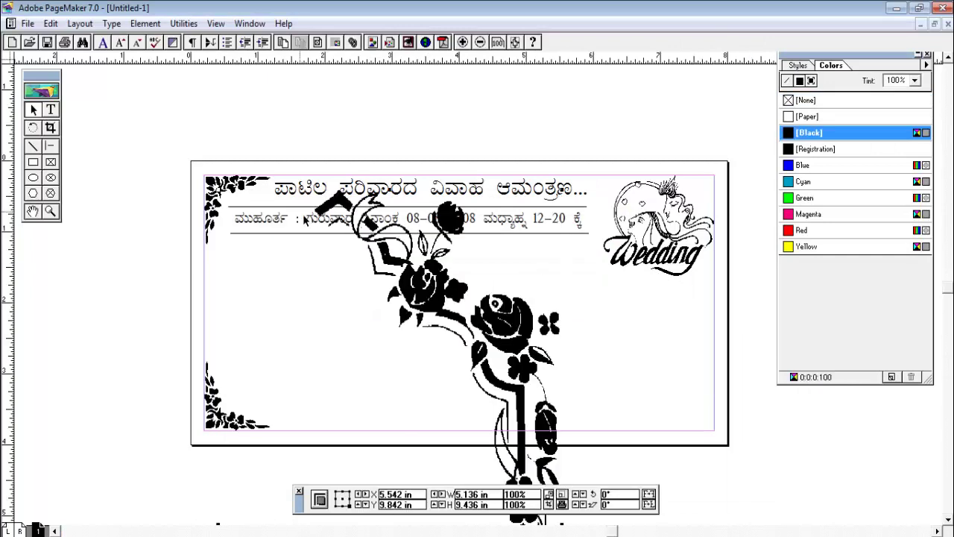
left_click_drag(354, 261, 351, 208)
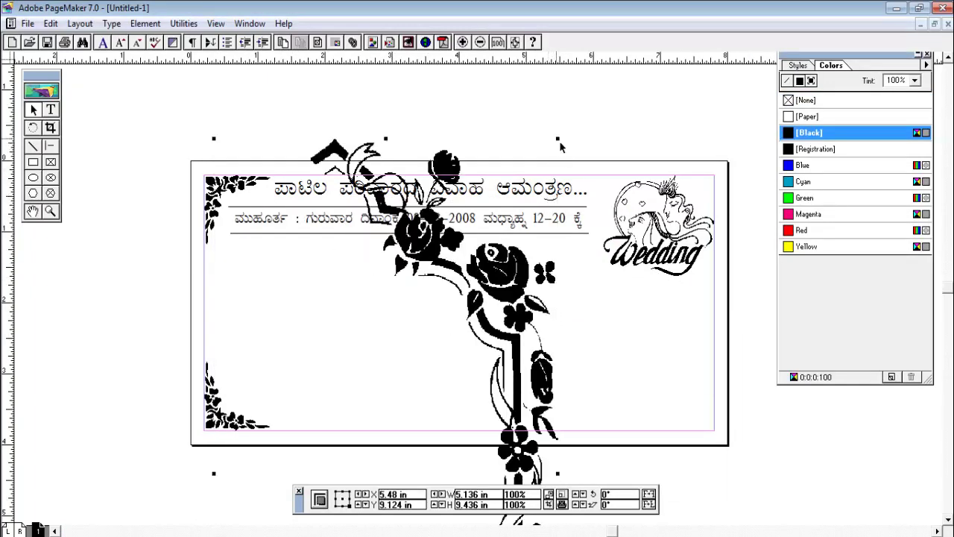
left_click_drag(559, 141, 381, 481)
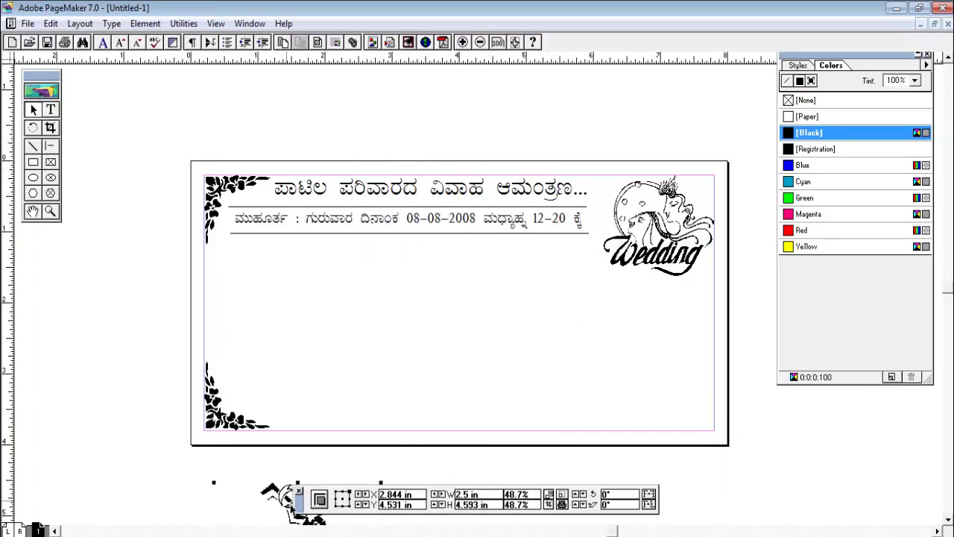
left_click_drag(272, 506, 526, 190)
left_click_drag(540, 131, 486, 236)
left_click_drag(478, 298, 705, 235)
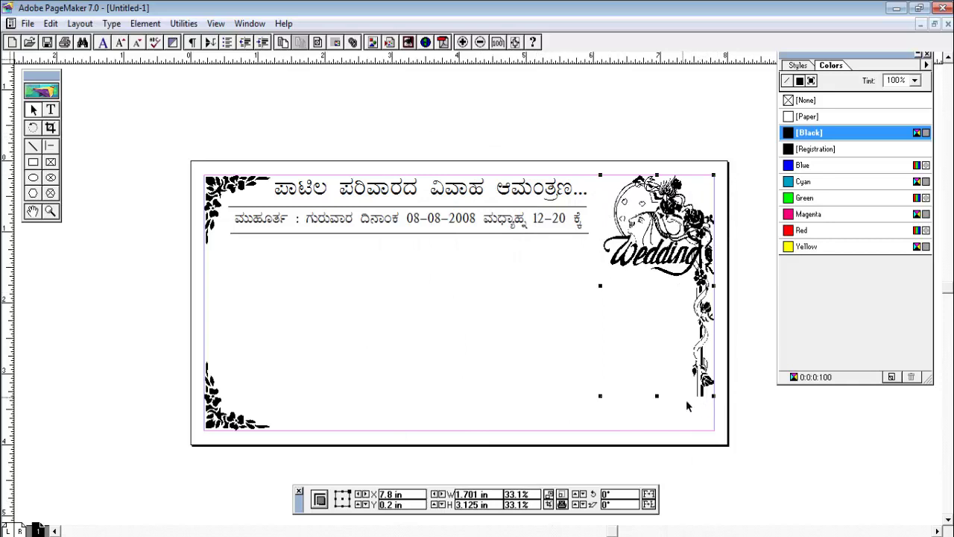
left_click_drag(600, 396, 596, 442)
left_click_drag(655, 269, 551, 351)
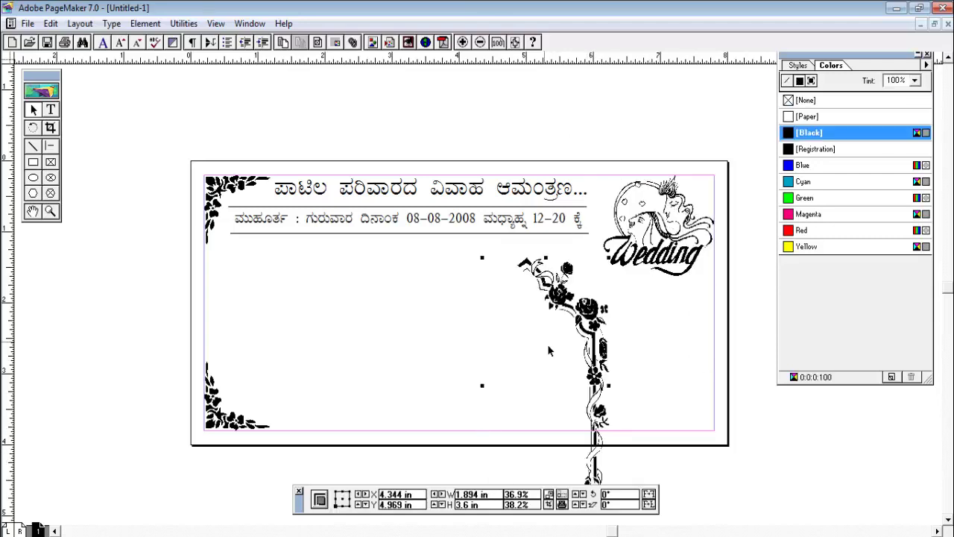
left_click_drag(578, 309, 405, 265)
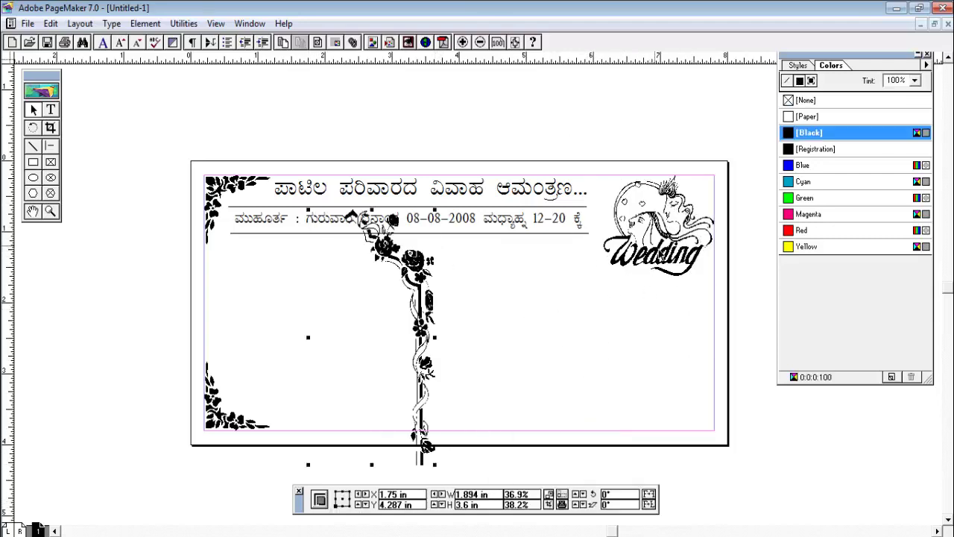
Move the Wedding clipart left under the date line and the vine to the right edge
left_click(701, 253)
left_click_drag(701, 253, 350, 318)
left_click_drag(417, 275, 694, 236)
left_click(471, 307)
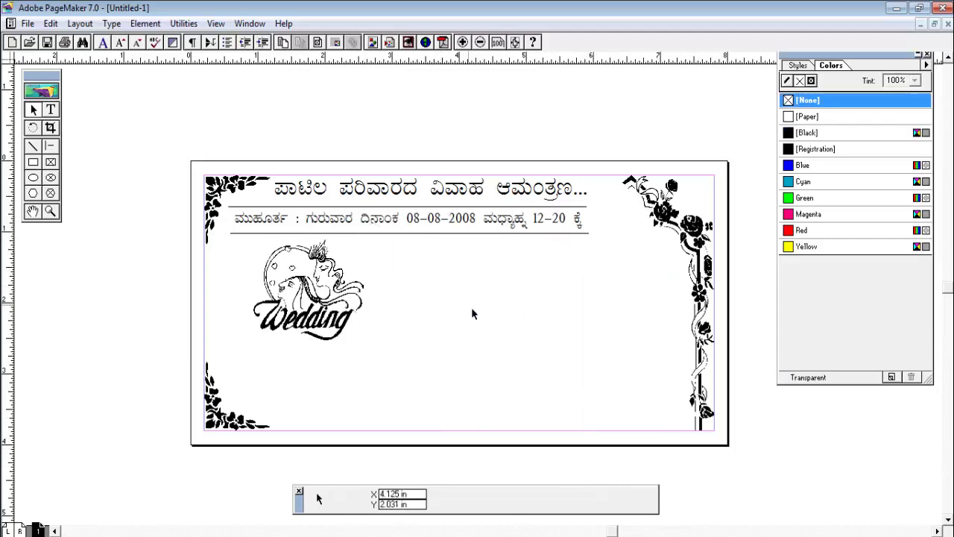
Shrink the Wedding clipart and move it toward the top-right corner
left_click(335, 298)
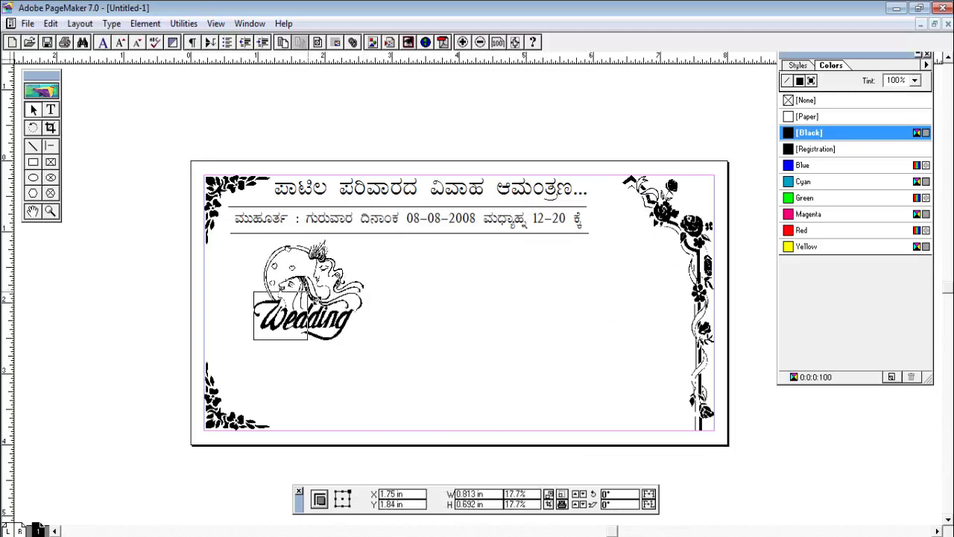
left_click_drag(322, 278, 322, 277)
left_click_drag(297, 317, 634, 254)
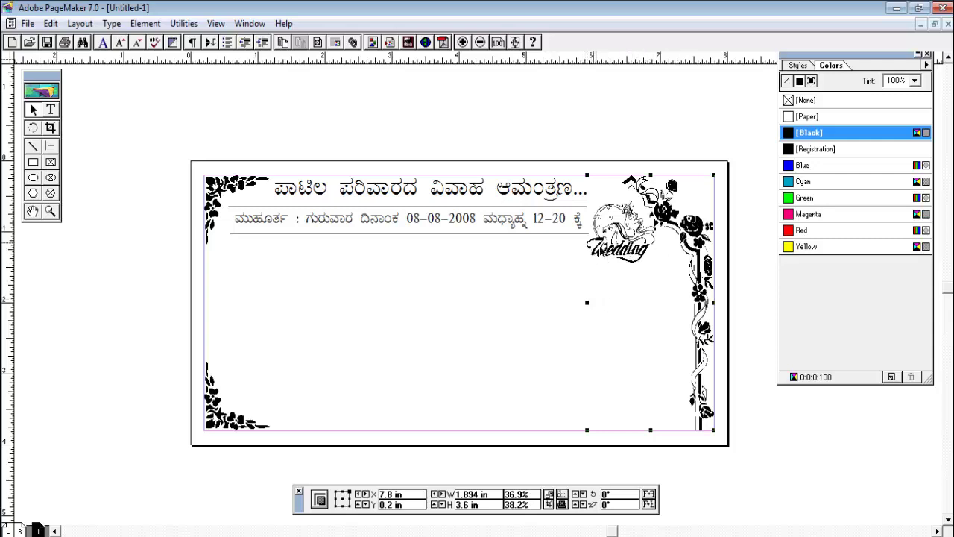
left_click(582, 247)
Restack the vine border with Bring Forward, Send Backward and Send to Back
left_click(595, 251)
left_click(143, 23)
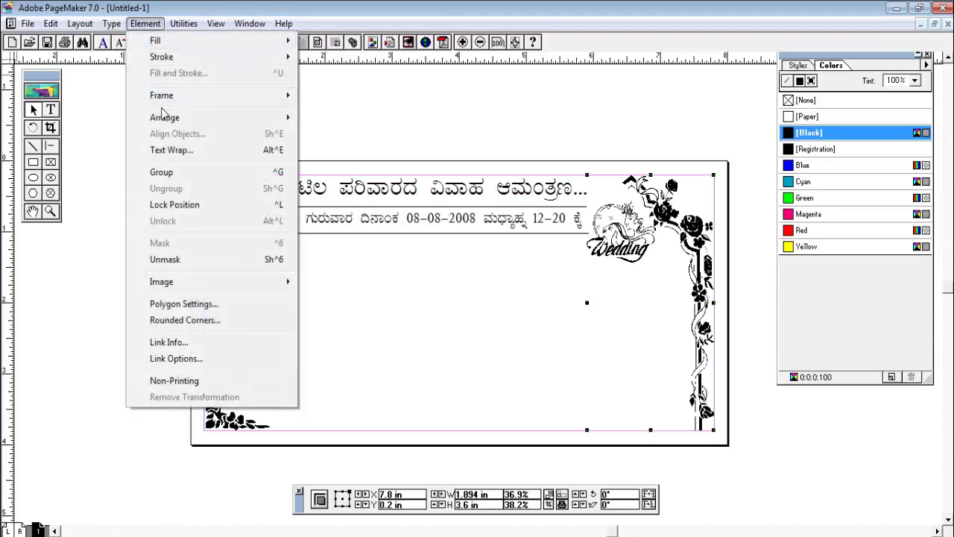
mouse_move(245, 118)
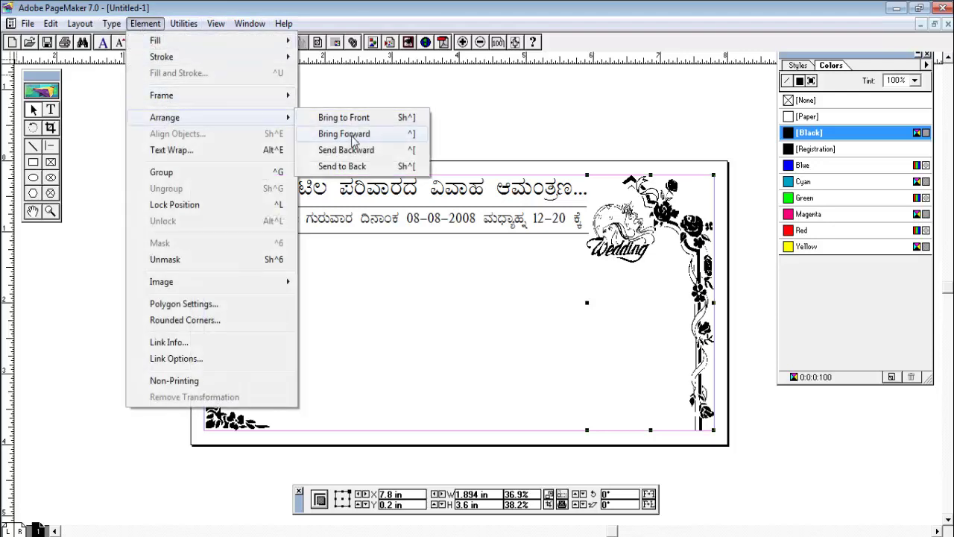
left_click(354, 141)
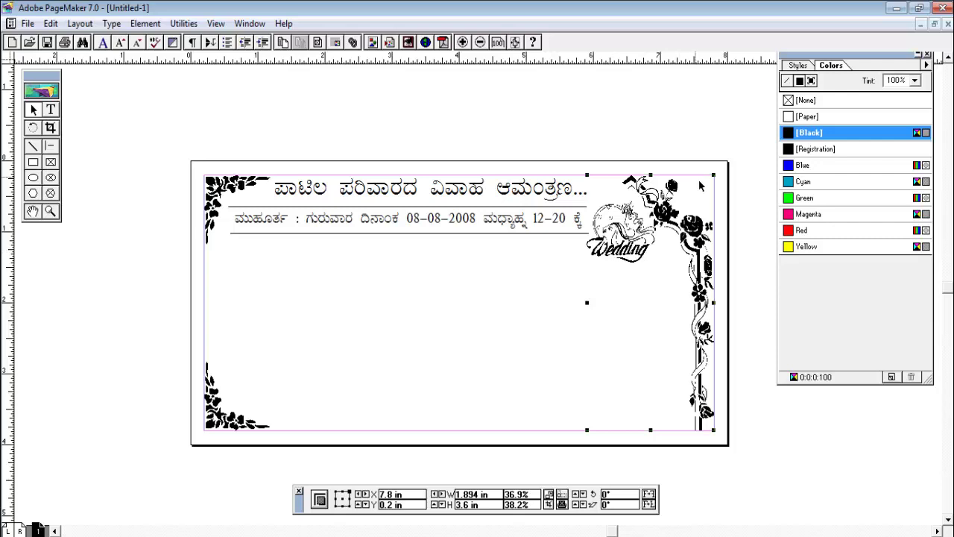
left_click(145, 24)
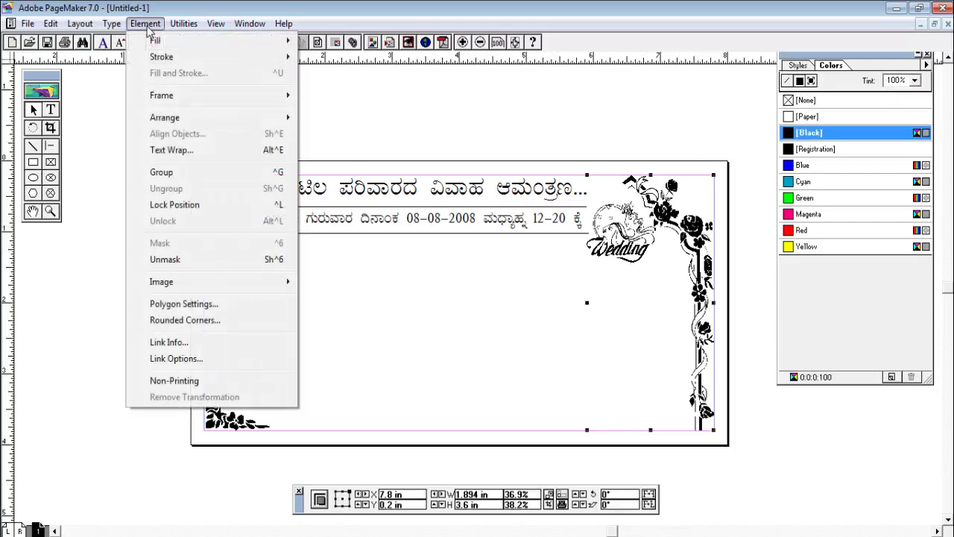
mouse_move(254, 118)
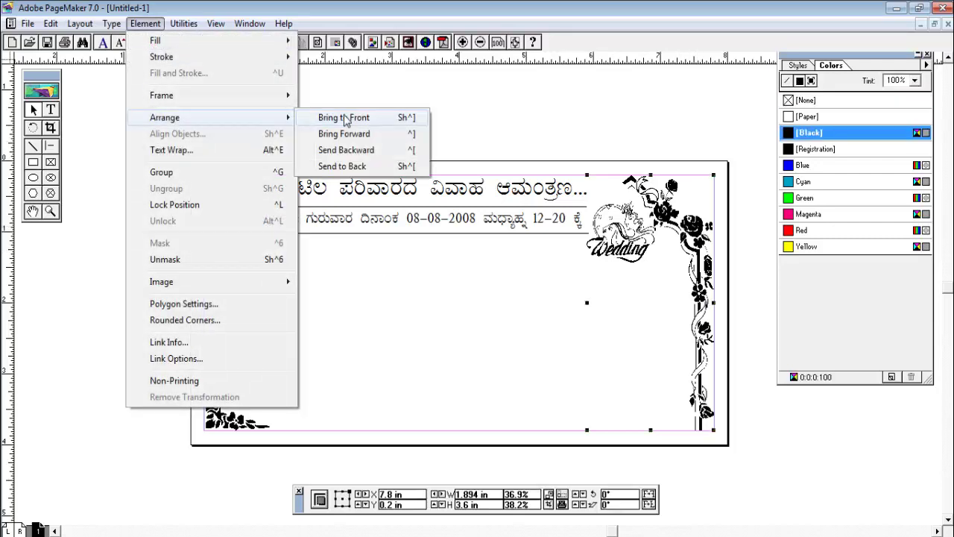
left_click(371, 153)
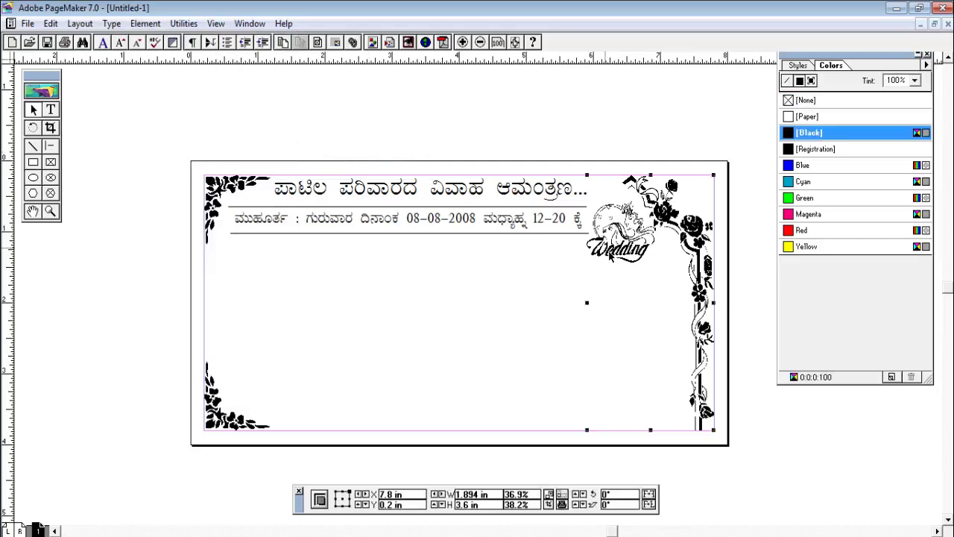
left_click_drag(684, 232, 524, 215)
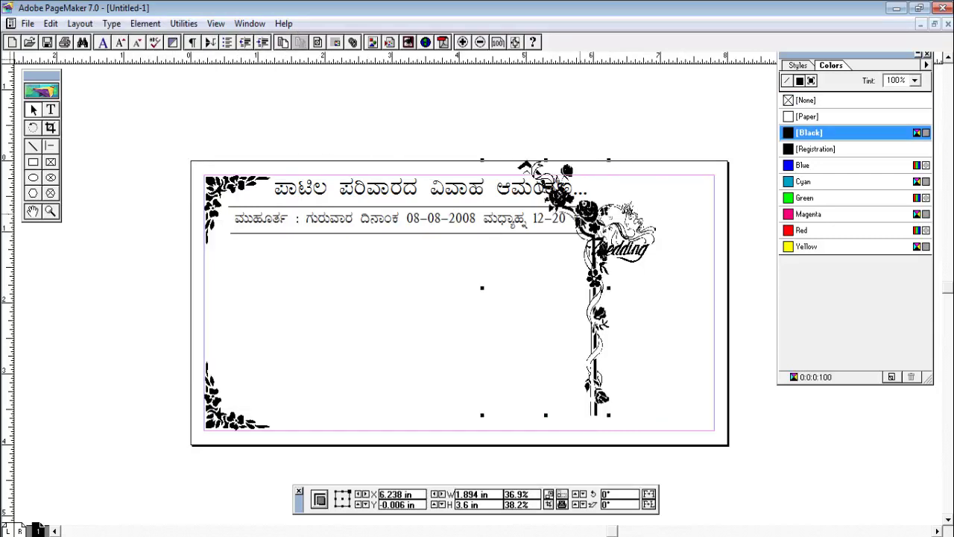
left_click(145, 23)
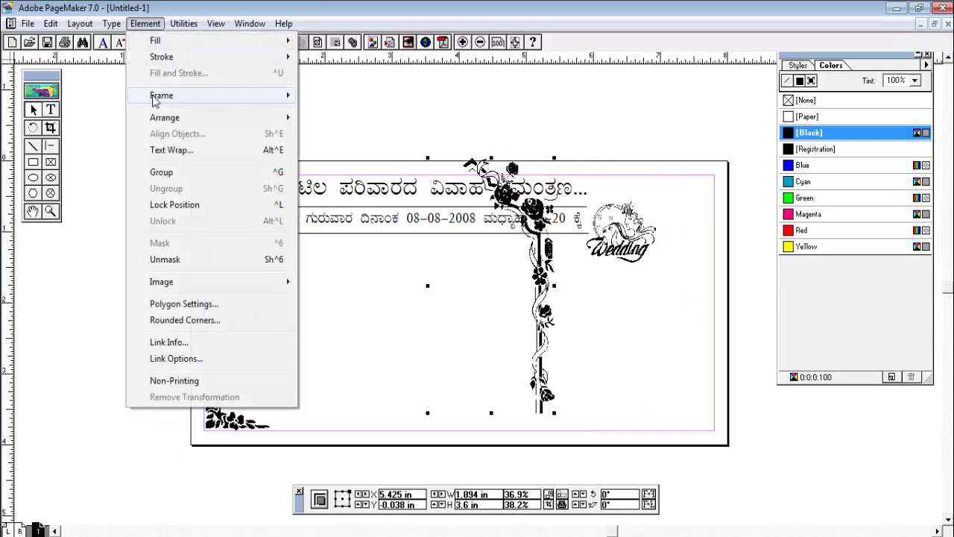
mouse_move(160, 125)
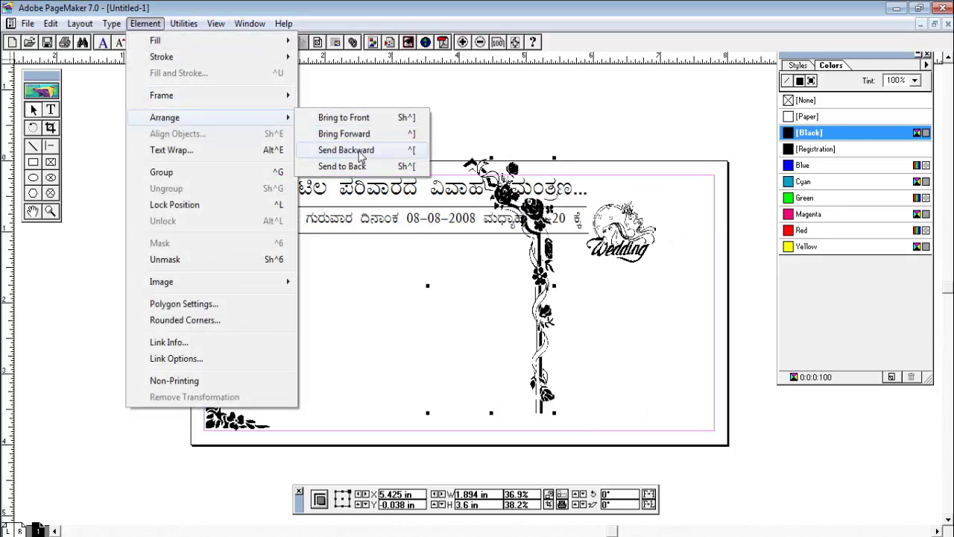
left_click(361, 166)
left_click_drag(511, 168, 650, 174)
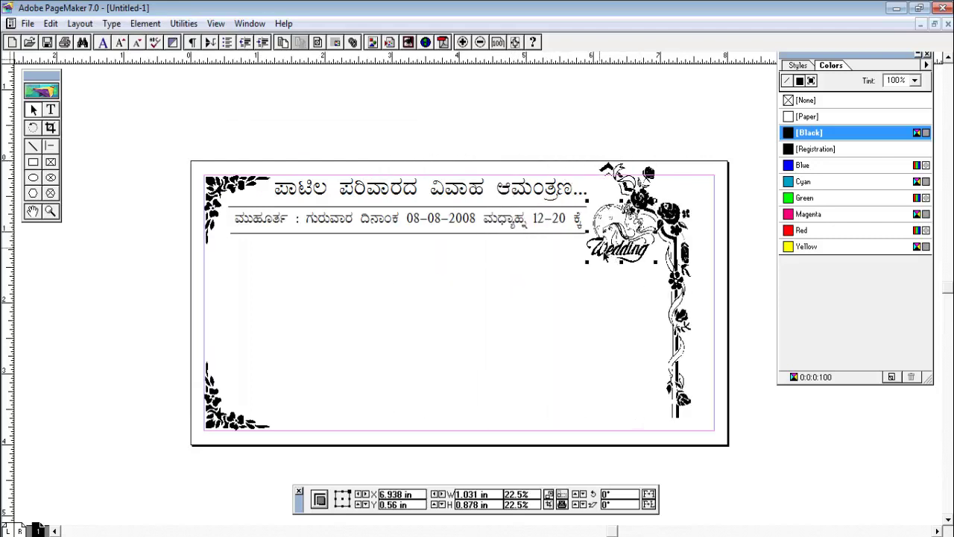
Return the vine to the right edge and tuck the resized Wedding clipart into its corner curve
left_click(700, 221)
left_click_drag(699, 222, 686, 225)
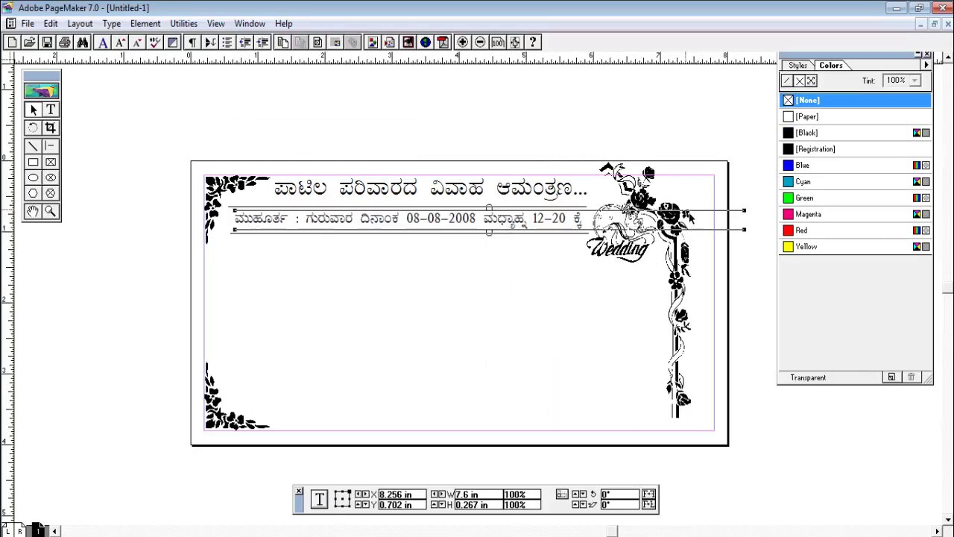
left_click(645, 191)
left_click_drag(683, 260, 706, 272)
left_click(315, 496)
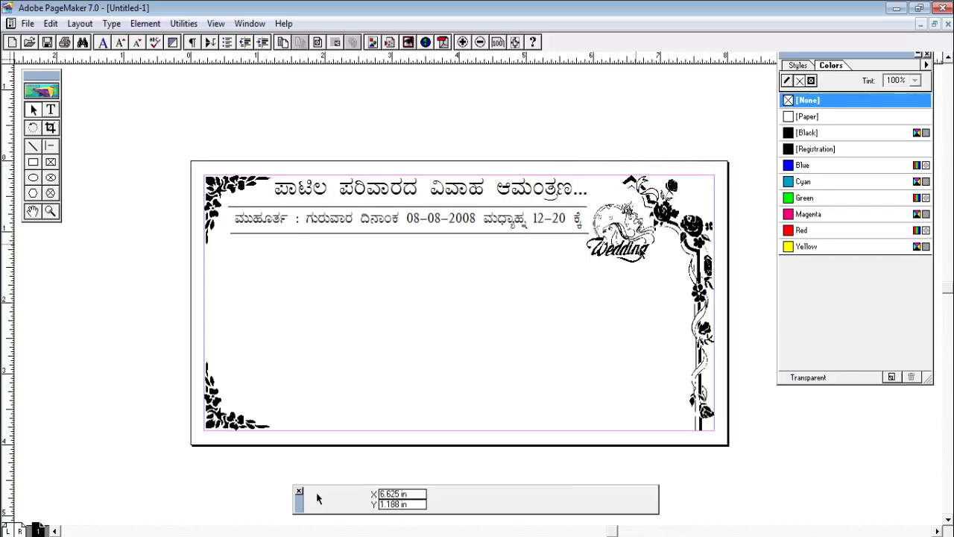
left_click(693, 246)
left_click_drag(621, 257, 588, 272)
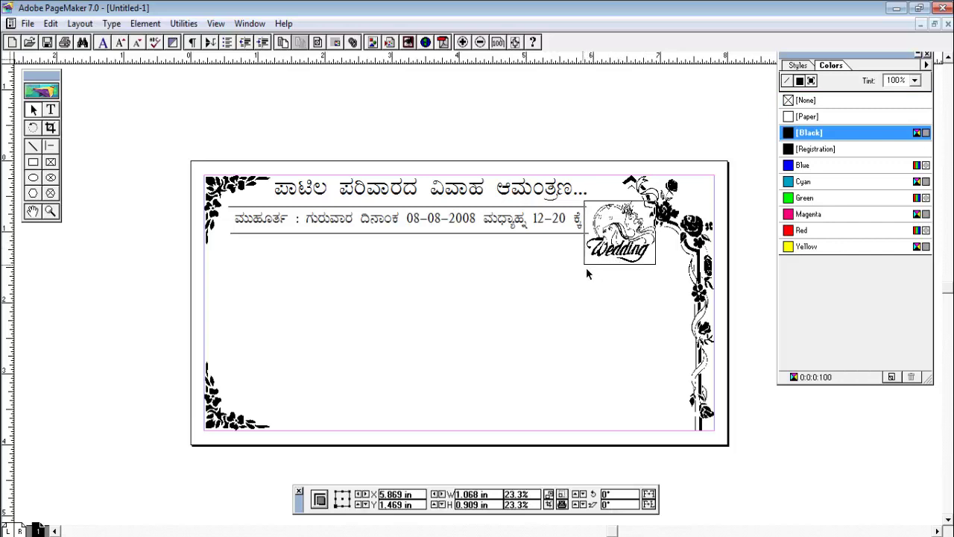
left_click_drag(634, 252, 644, 266)
left_click(645, 319)
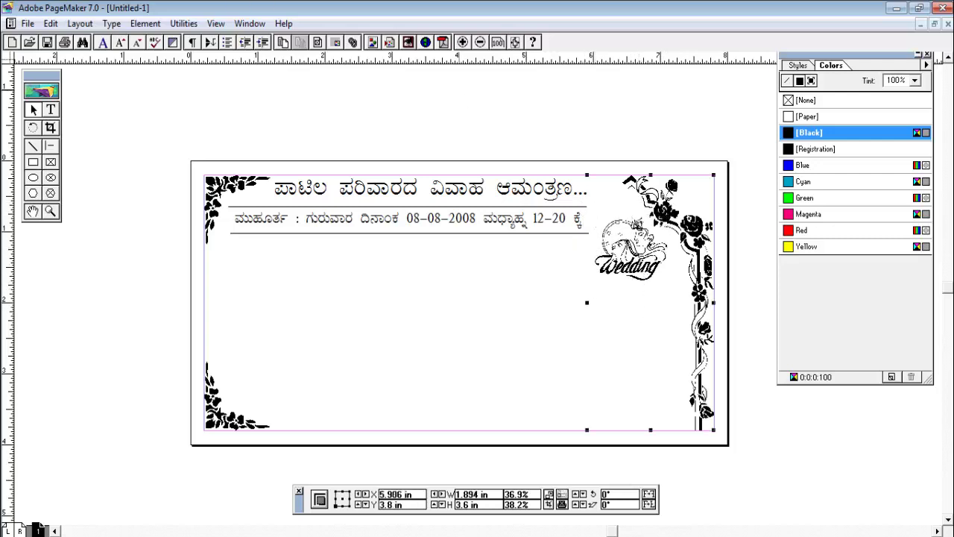
left_click(395, 287)
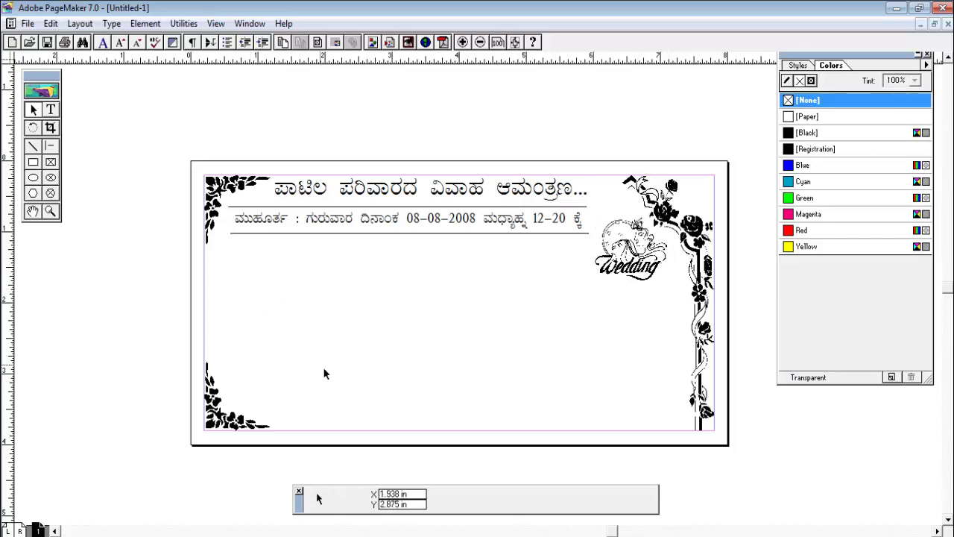
Start an 18 pt text block at the left margin and type 'ಇವರಿಂದ :' plus a placeholder line
left_click(50, 109)
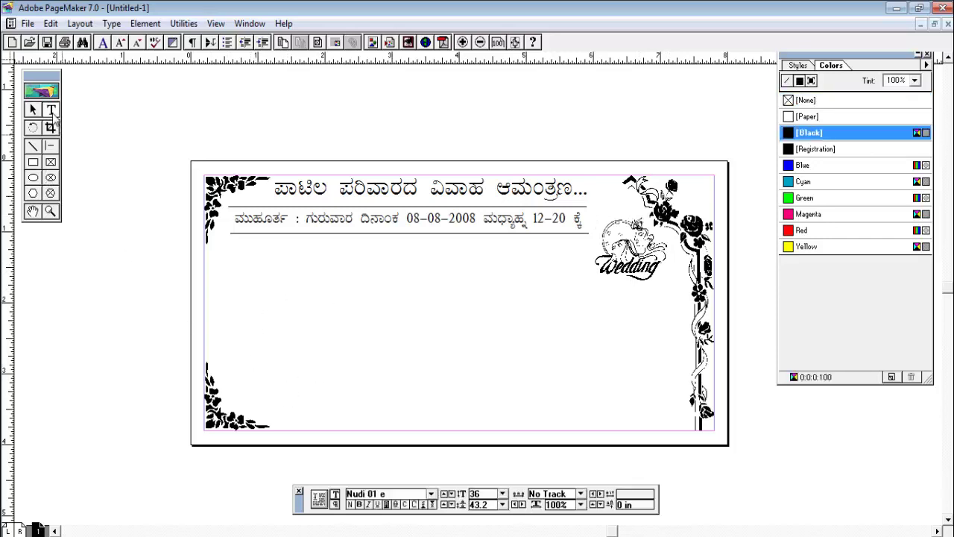
left_click(220, 356)
left_click(503, 493)
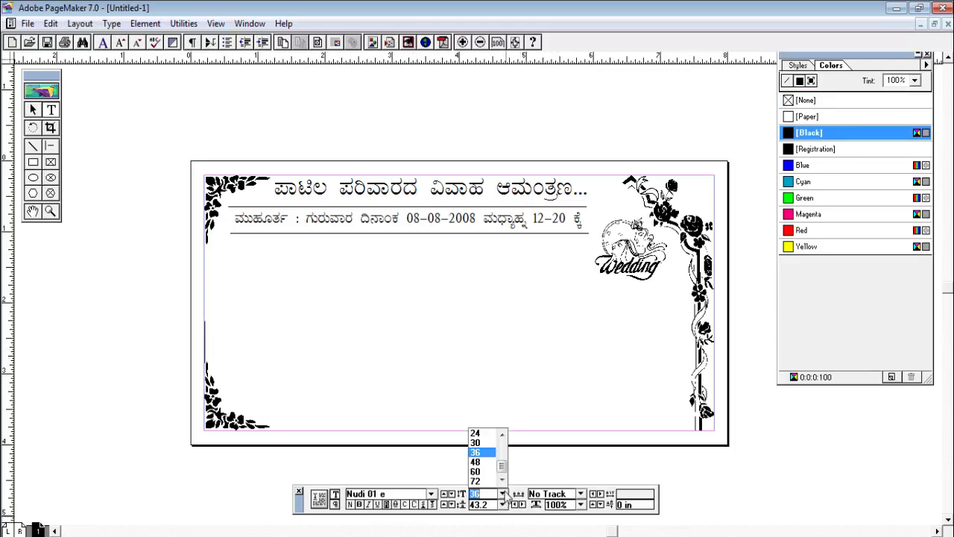
left_click(503, 435)
left_click(478, 433)
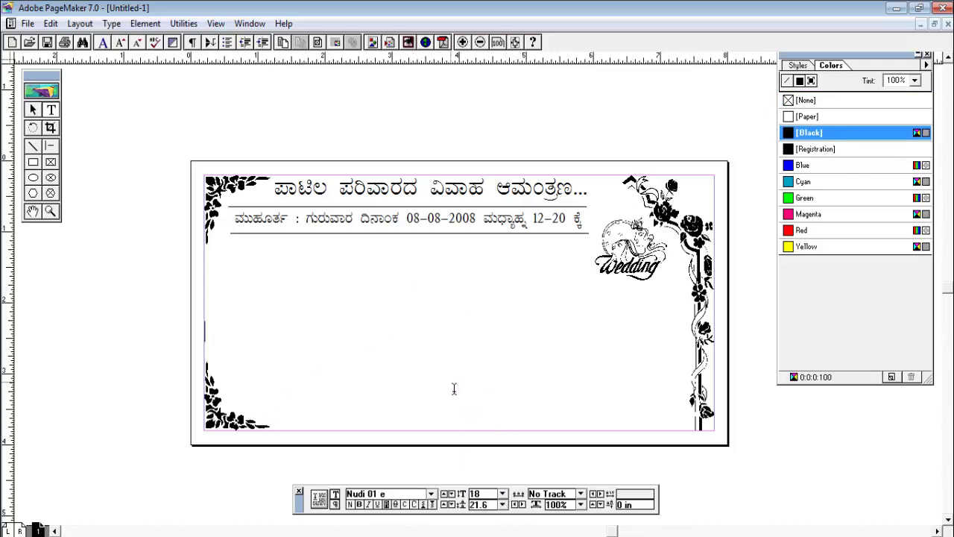
type("S")
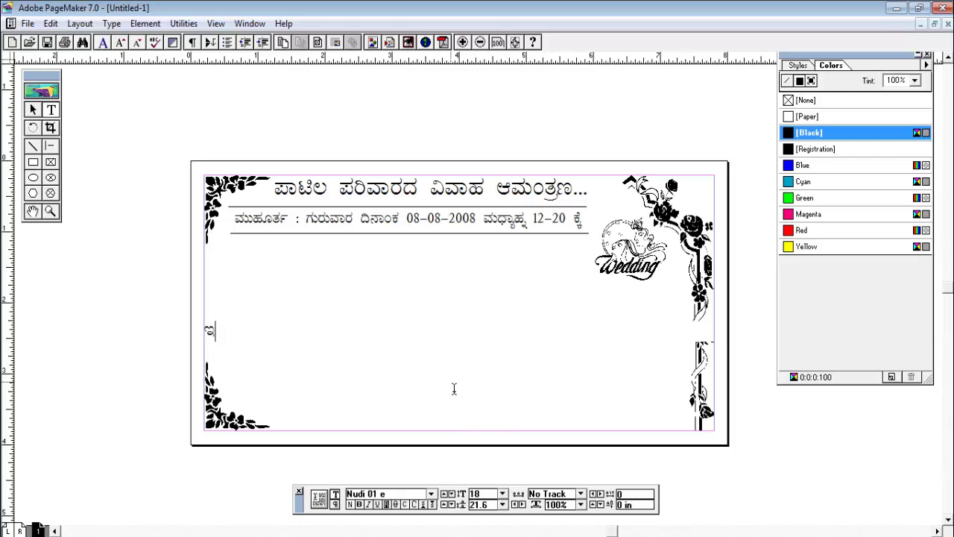
type("variMda :")
type("ನಾನು ")
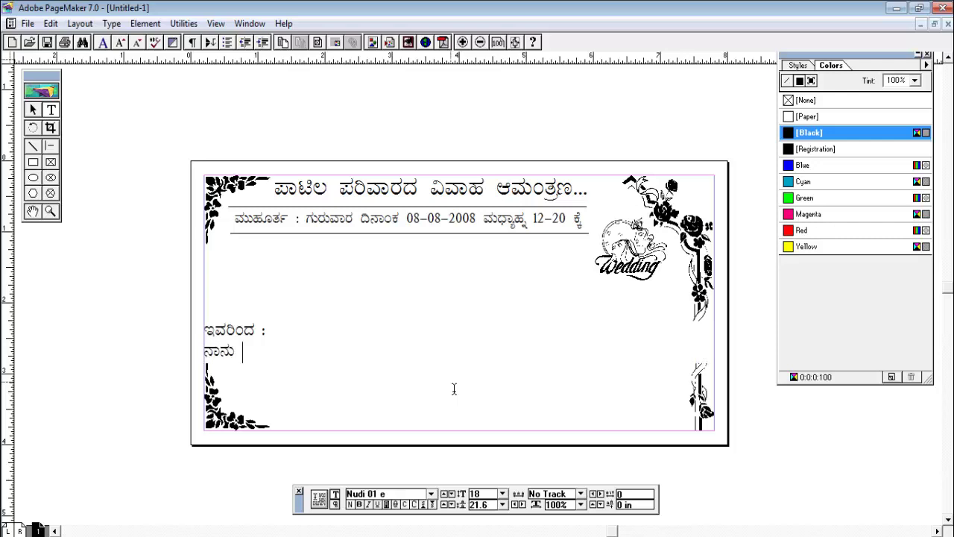
type("ನಿನು")
Erase the placeholder second line beneath 'ಇವರಿಂದ :'
key("BackSpace")
key("BackSpace")
type("ನಾನ್ನ")
key("BackSpace")
key("BackSpace")
key("BackSpace")
key("BackSpace")
type("ನಿನ")
key("BackSpace")
key("BackSpace")
key("BackSpace")
key("BackSpace")
key("BackSpace")
key("BackSpace")
key("BackSpace")
key("BackSpace")
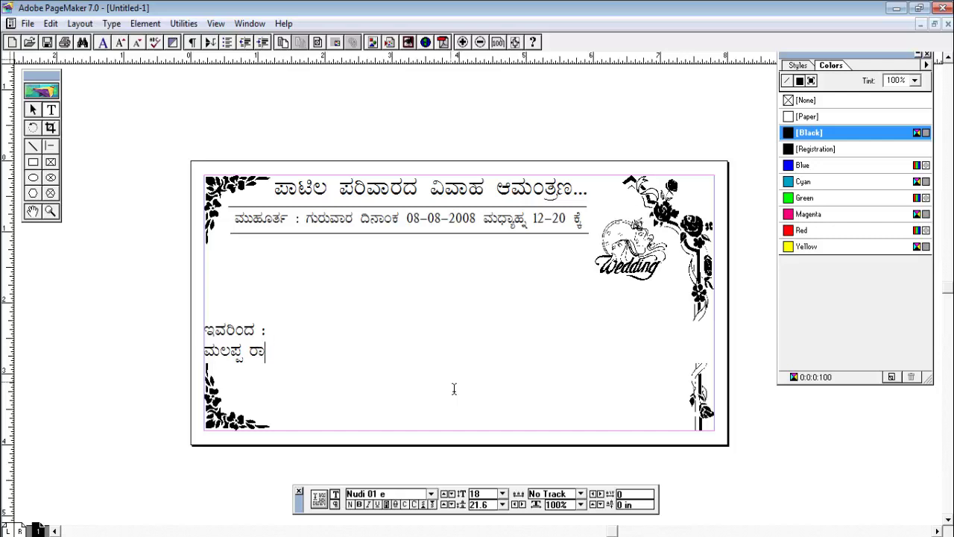
Type the sender's full name, then a line with their village, taluk and district
type("v")
key("BackSpace")
key("BackSpace")
key("BackSpace")
type("ು ")
type("ಪಾಡಿ")
key("BackSpace")
key("BackSpace")
key("BackSpace")
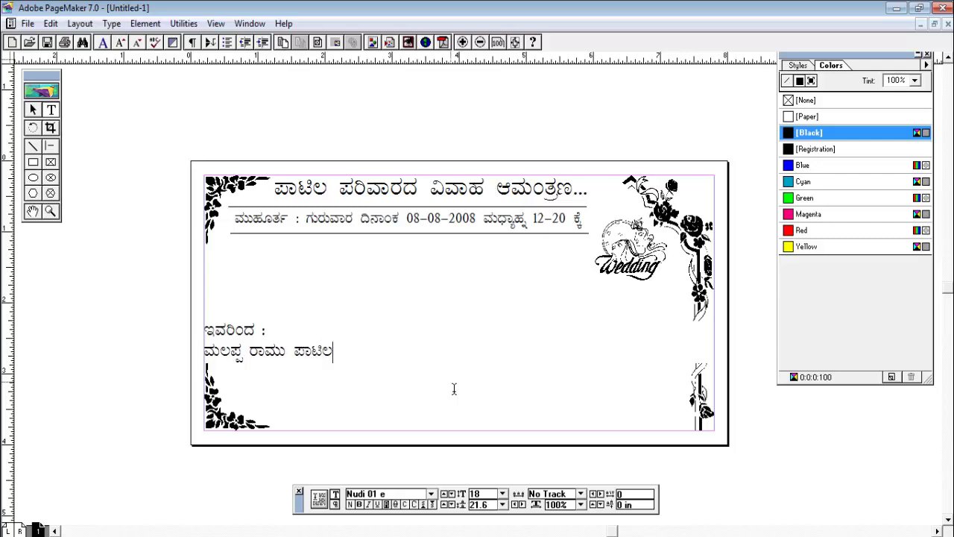
type("ಸಾ?")
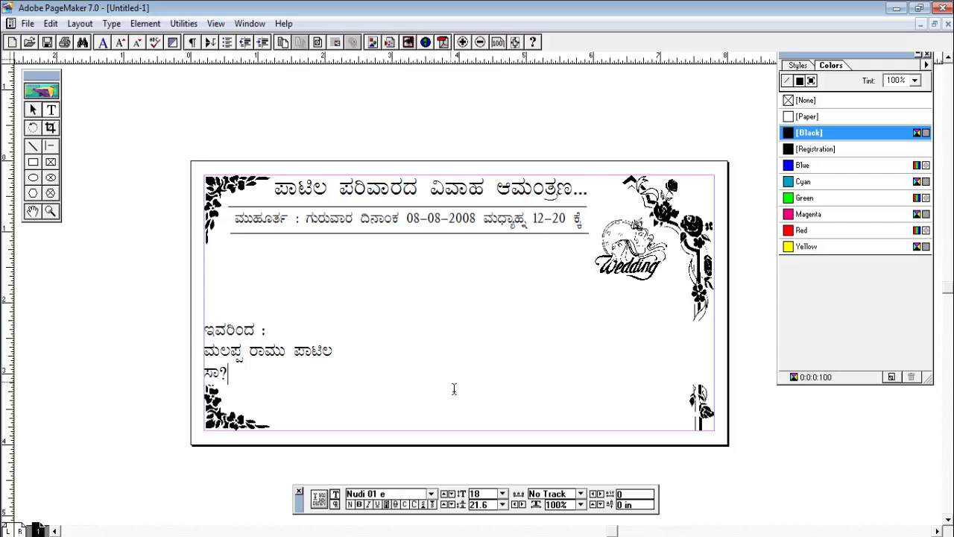
key("BackSpace")
type("|")
type(" ಹೋಗಿ")
type("ಬಾ")
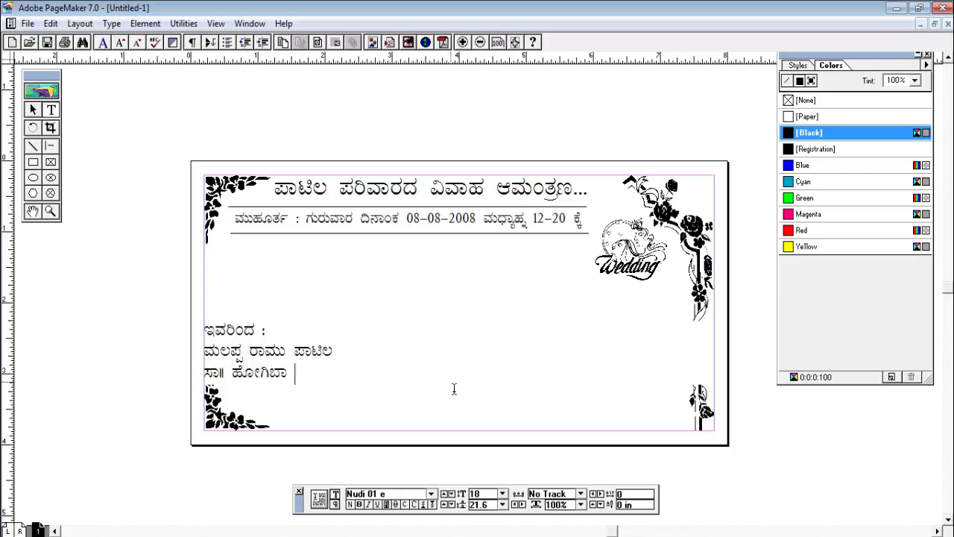
type(" ತಾ")
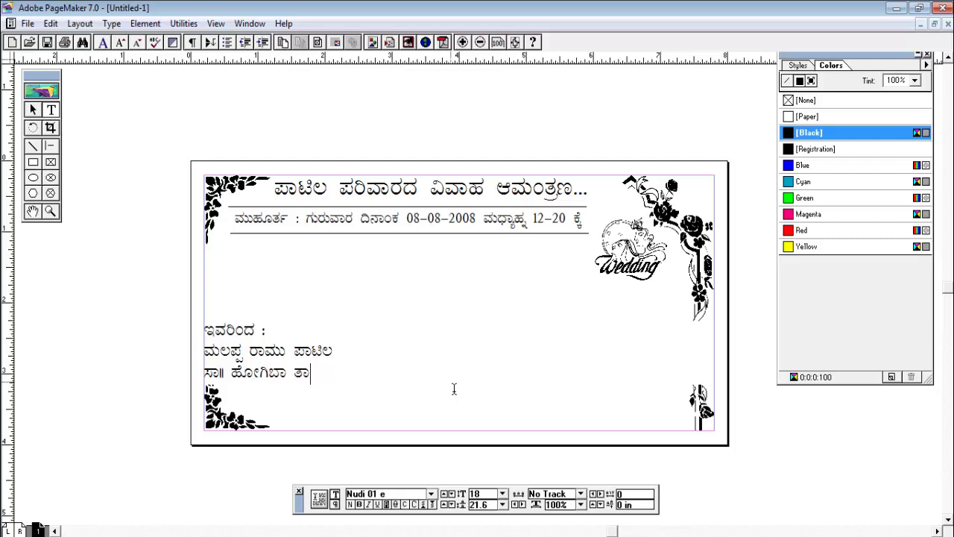
type("॥ ನಾನು ಜಿ॥ ನಿನು")
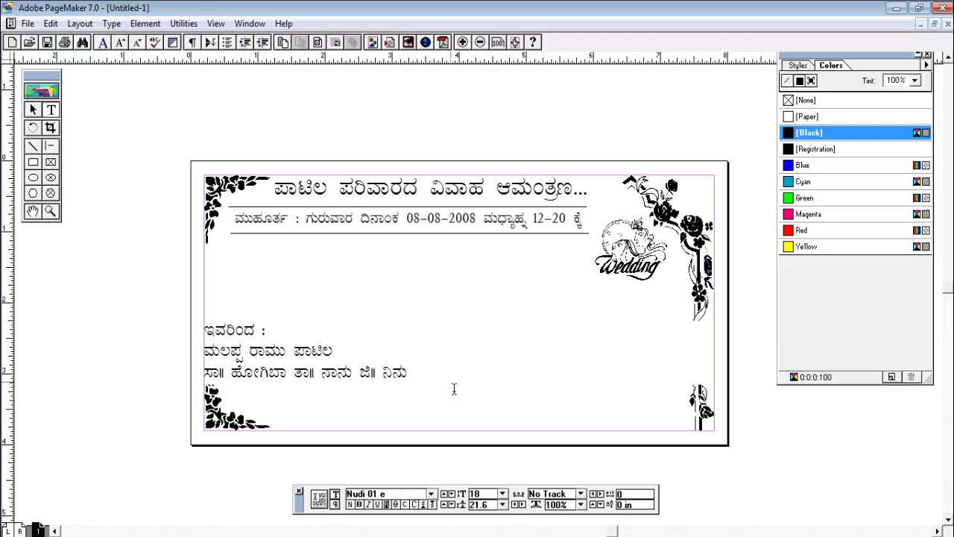
Add a new 'ಮೊ.:' line with the family's mobile numbers below the sender details
key("Return")
type("ಮೊ")
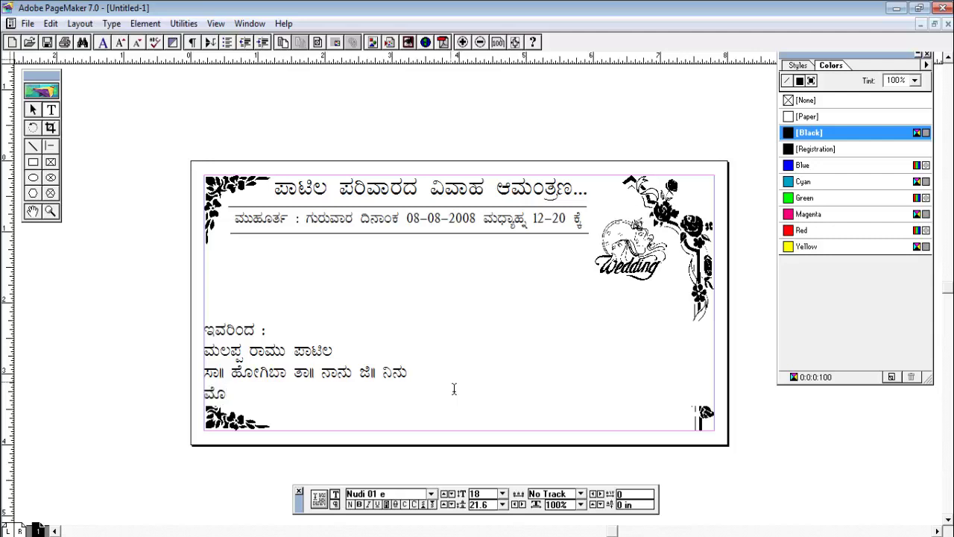
type(".")
type(": ")
type("880088")
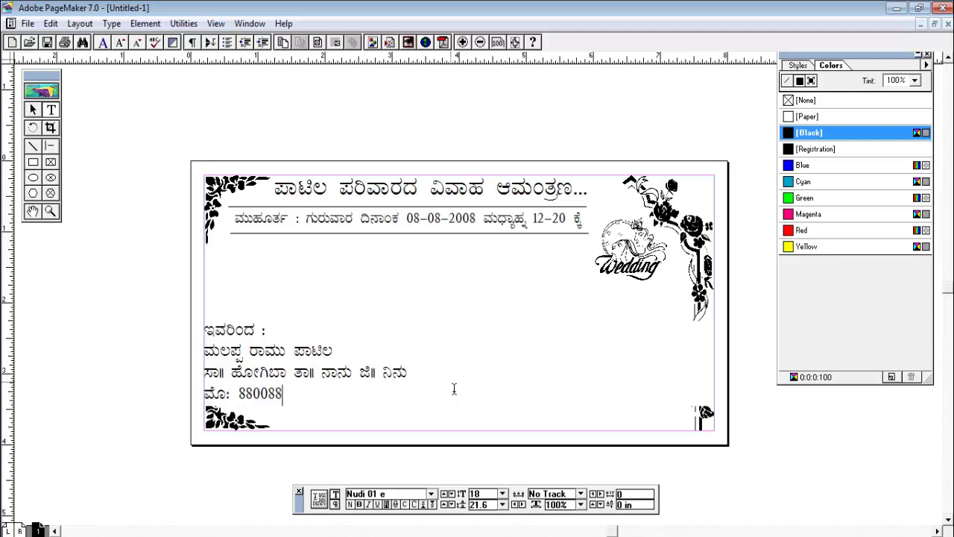
type("008800")
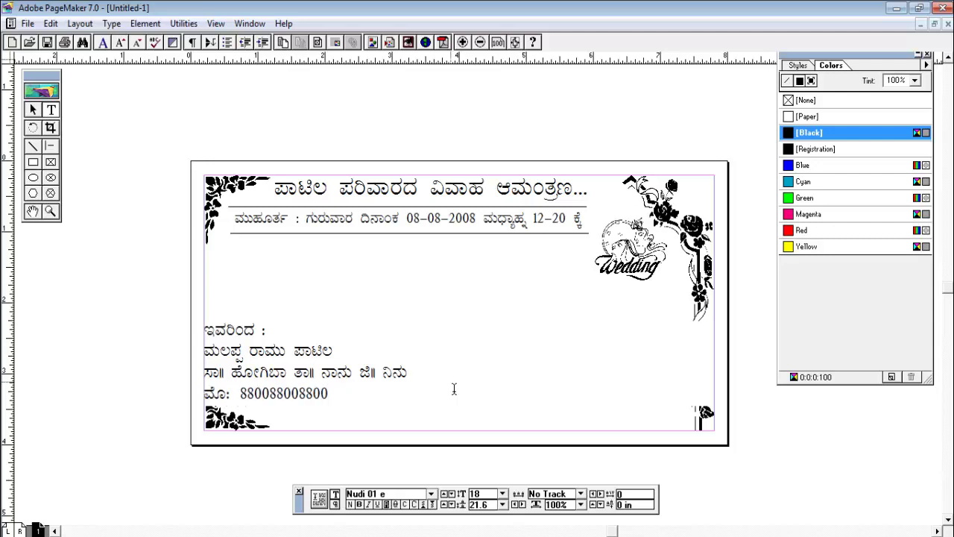
key("BackSpace")
key("BackSpace")
key("BackSpace")
key("BackSpace")
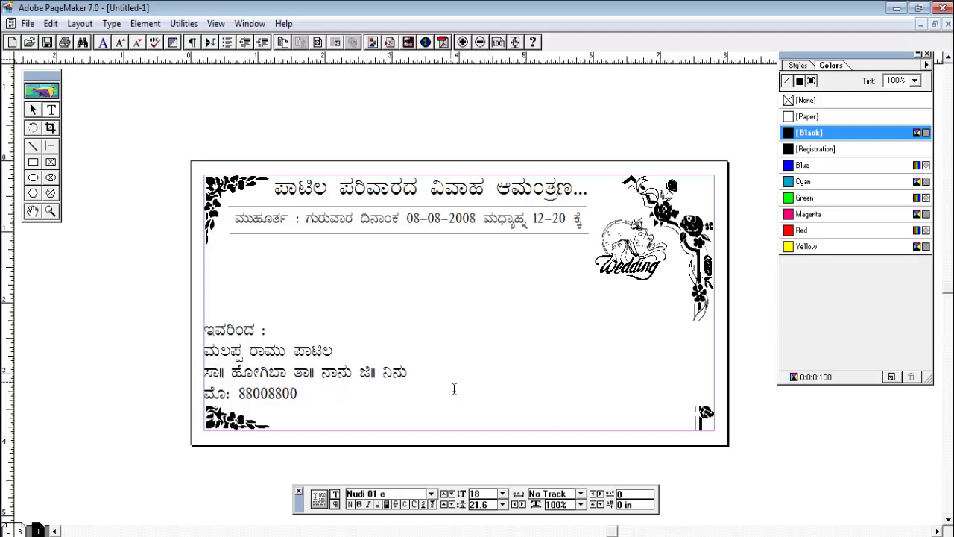
type("00")
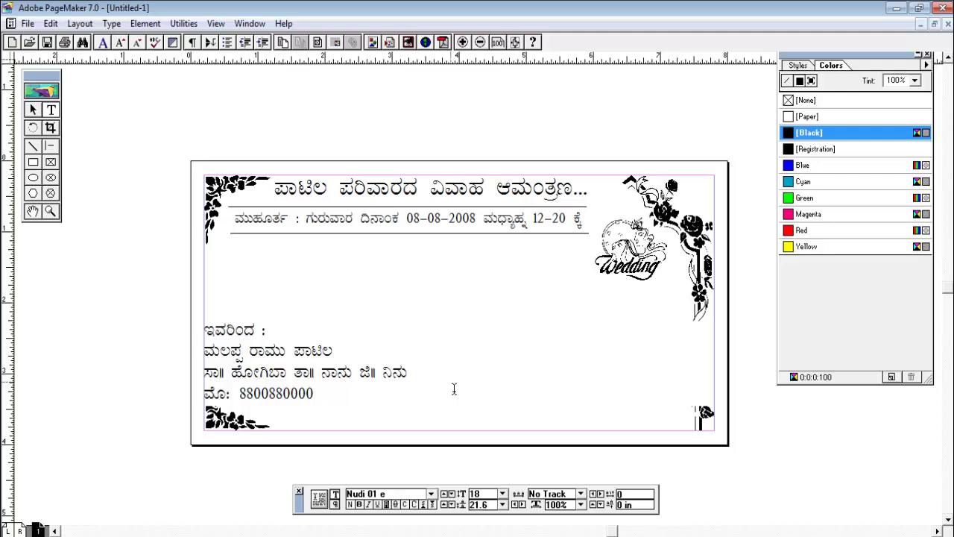
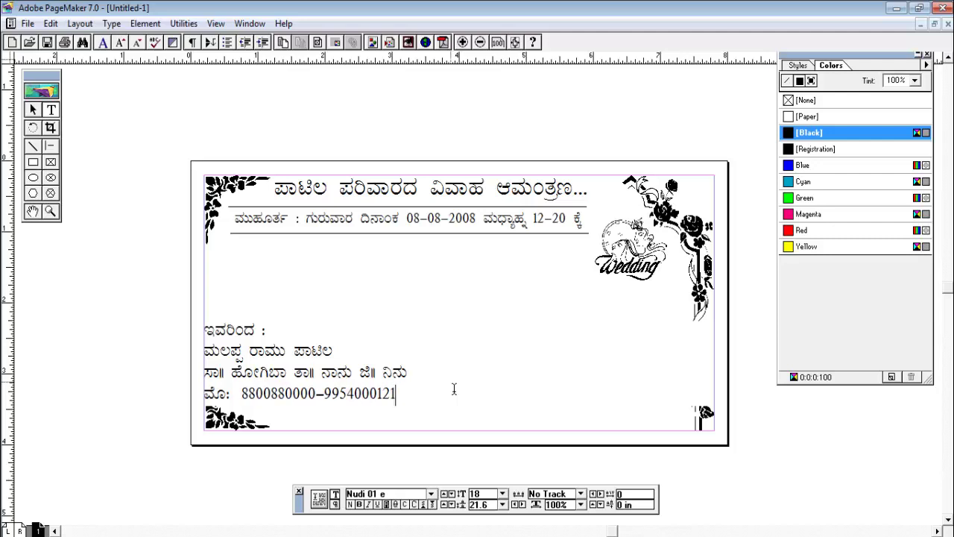
Correct the wrong digits in the second phone number
left_click(383, 395)
left_click(328, 403)
left_click_drag(348, 403, 382, 406)
type("00000")
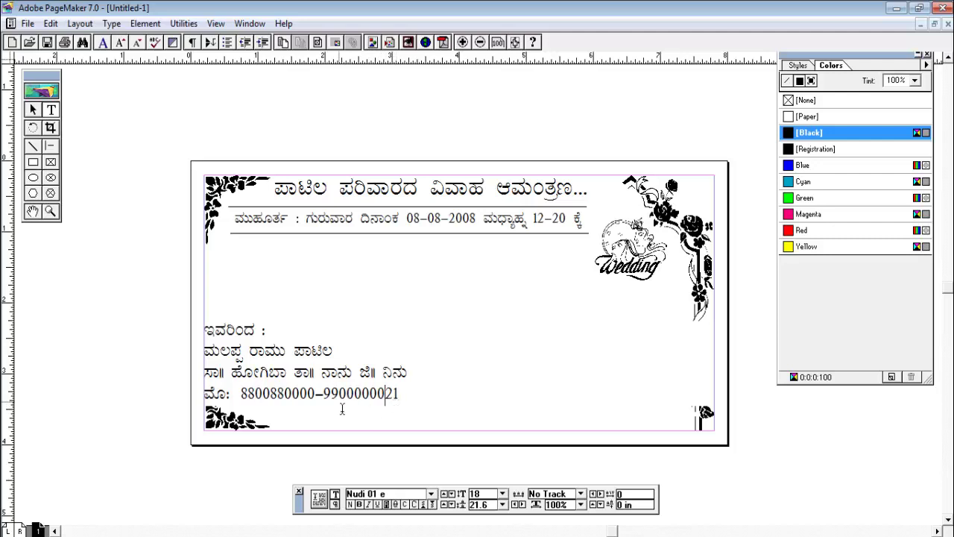
left_click(414, 403)
Shift the sender text block slightly to the right
left_click(34, 110)
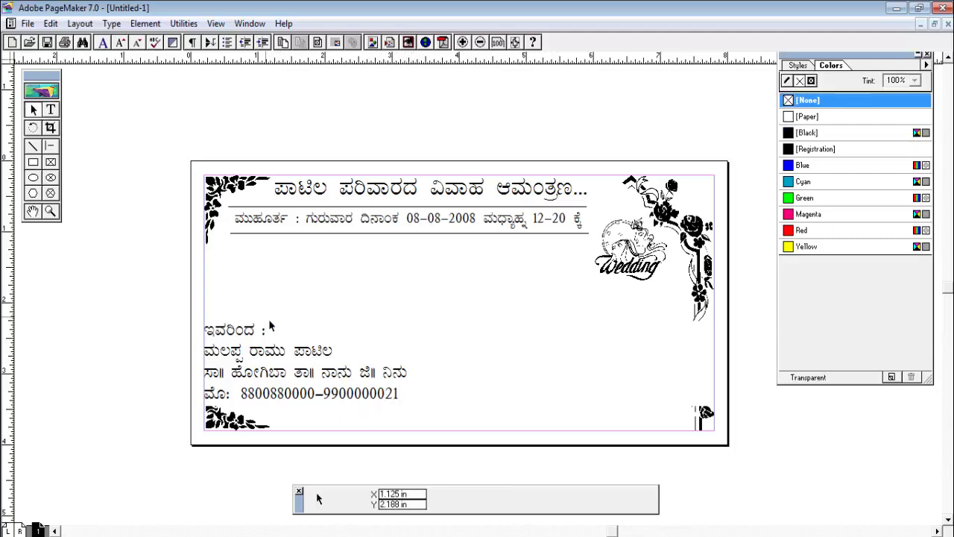
left_click_drag(240, 372, 267, 375)
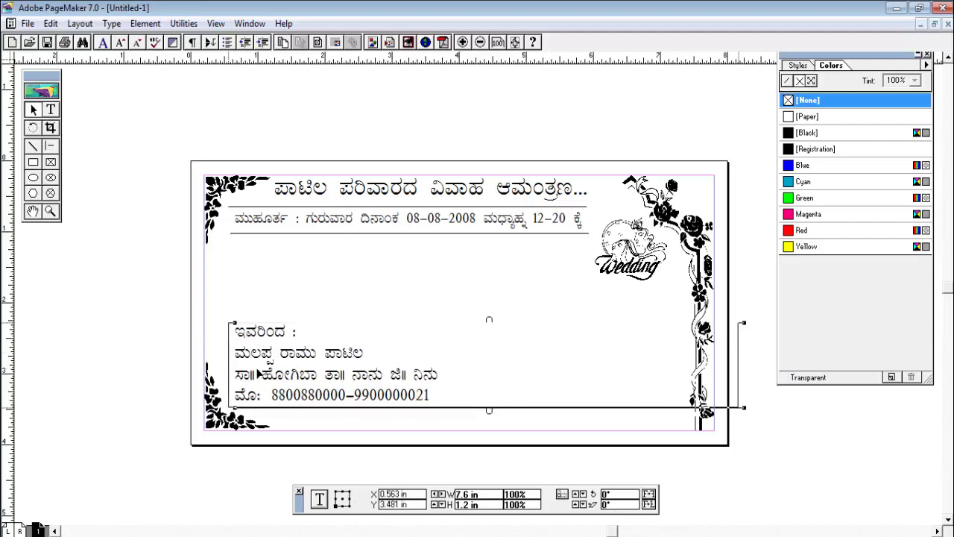
left_click(164, 315)
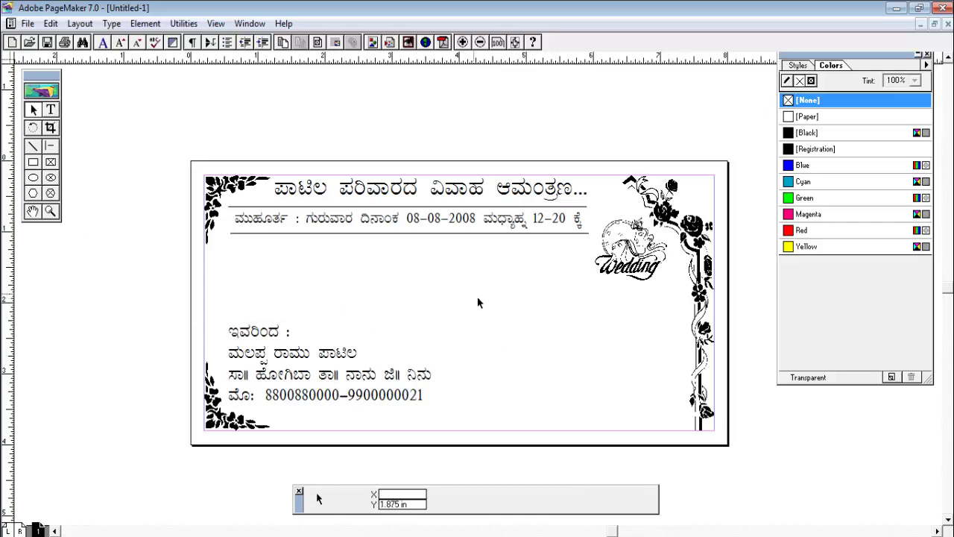
Type the 'ಗೆ,' heading in 18 pt below the date line
left_click(50, 110)
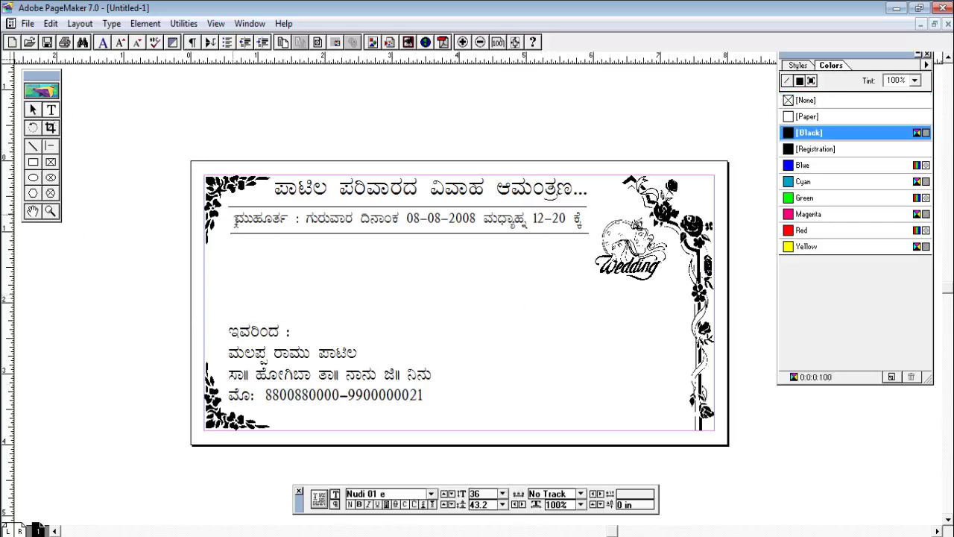
left_click(305, 284)
left_click(503, 494)
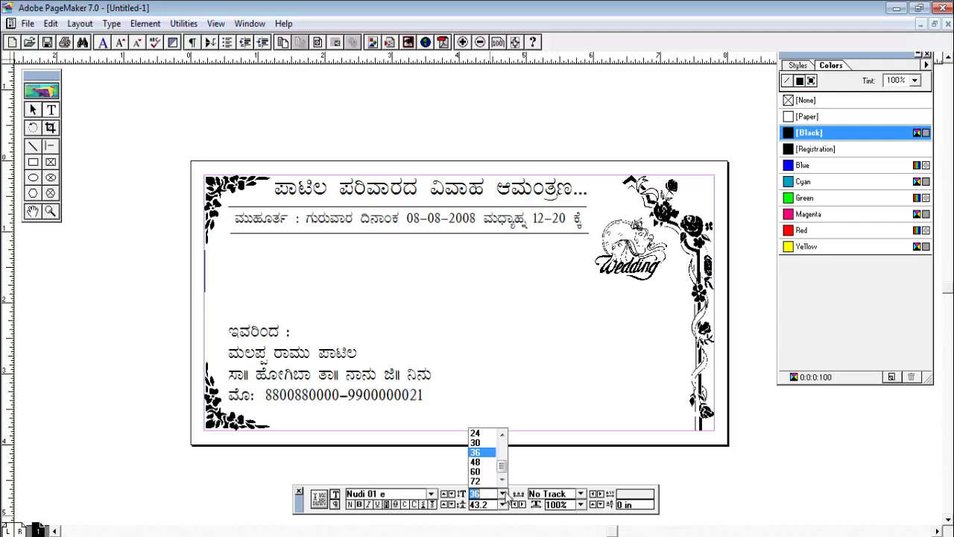
left_click(502, 435)
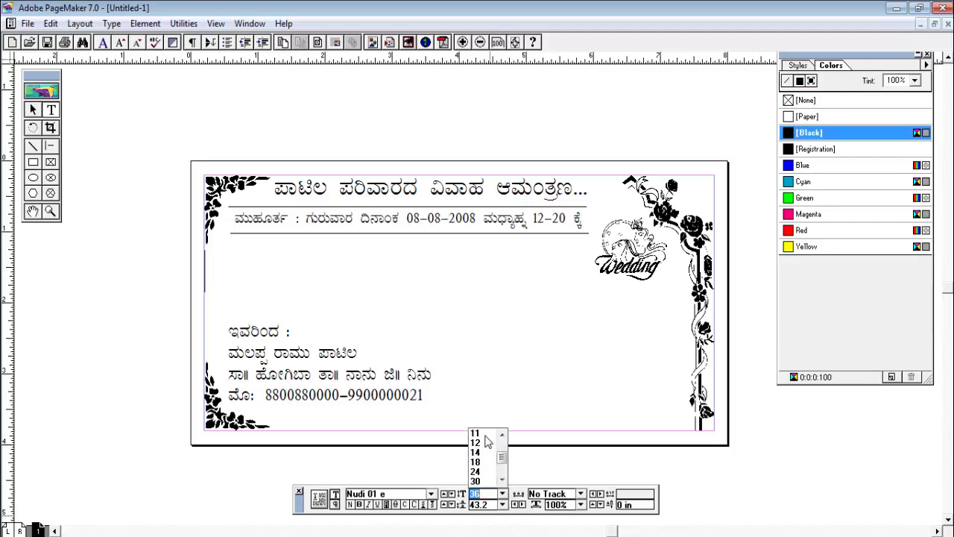
left_click(481, 462)
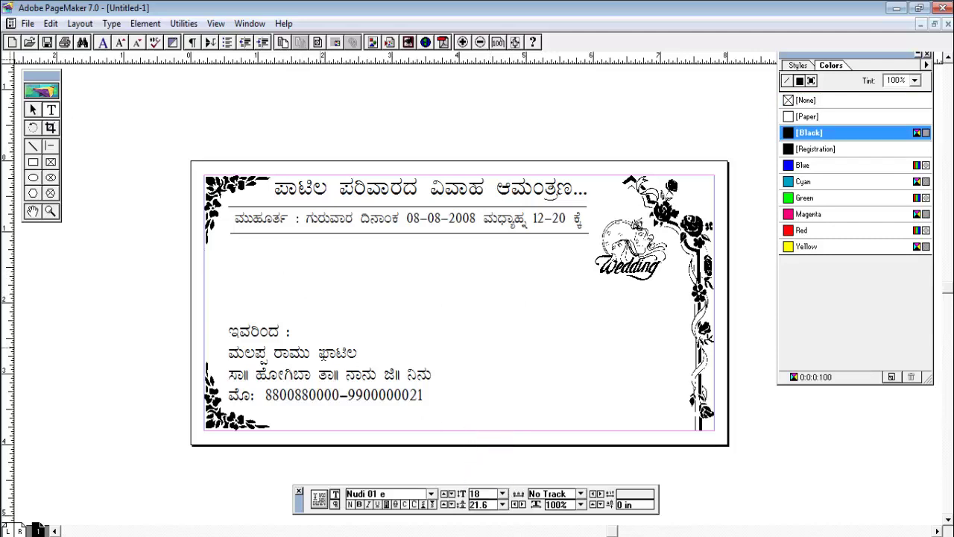
type("g")
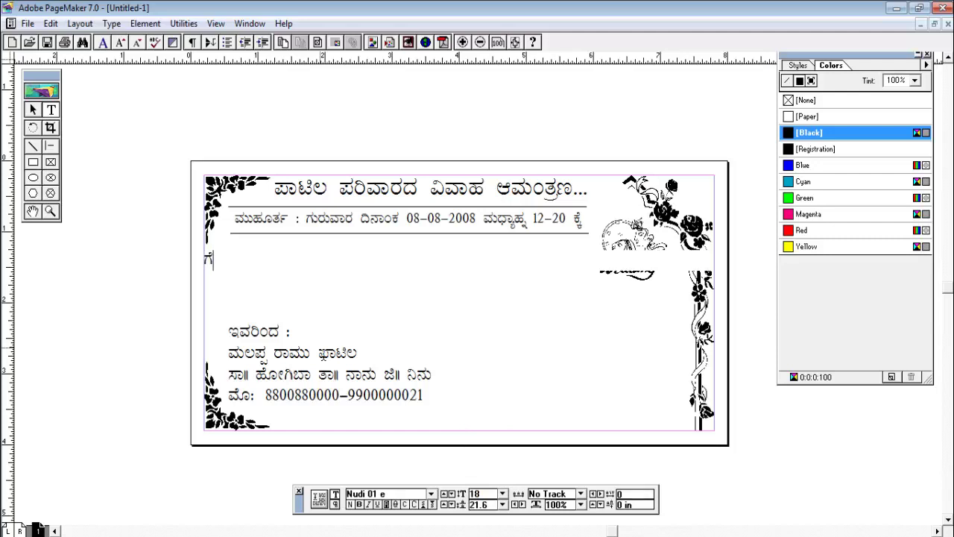
type("e")
key("BackSpace")
key("BackSpace")
type("ge")
key("BackSpace")
type("e")
Move the 'ಗೆ,' heading block further right
left_click(32, 109)
left_click_drag(216, 260, 276, 252)
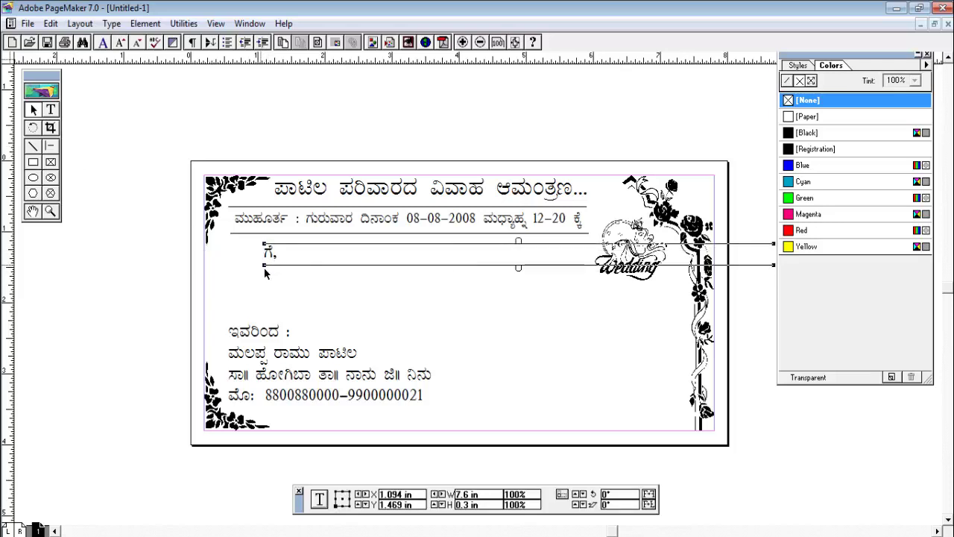
left_click(55, 115)
Type 'ಶ್ರೀಮತಿ/' in 24 pt below the 'ಗೆ,' heading
left_click(237, 301)
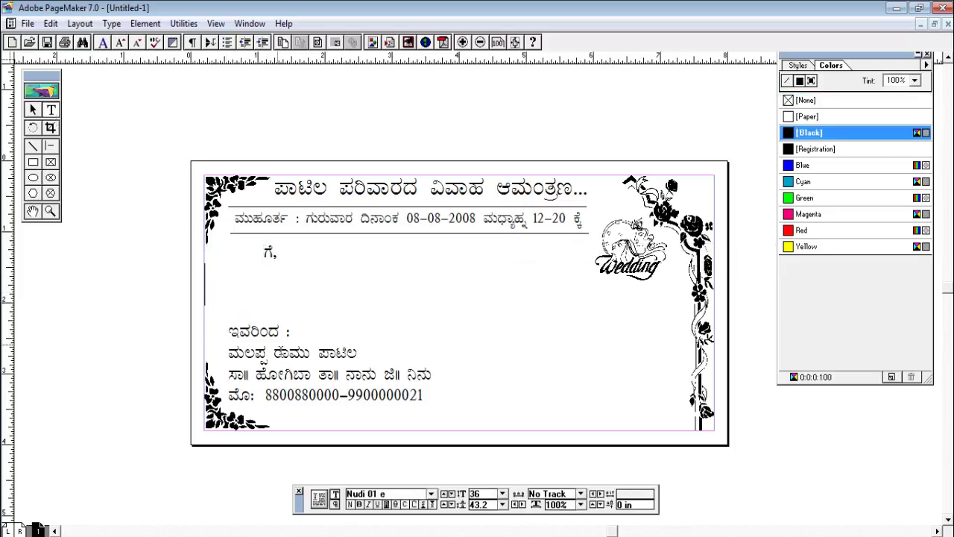
left_click(502, 494)
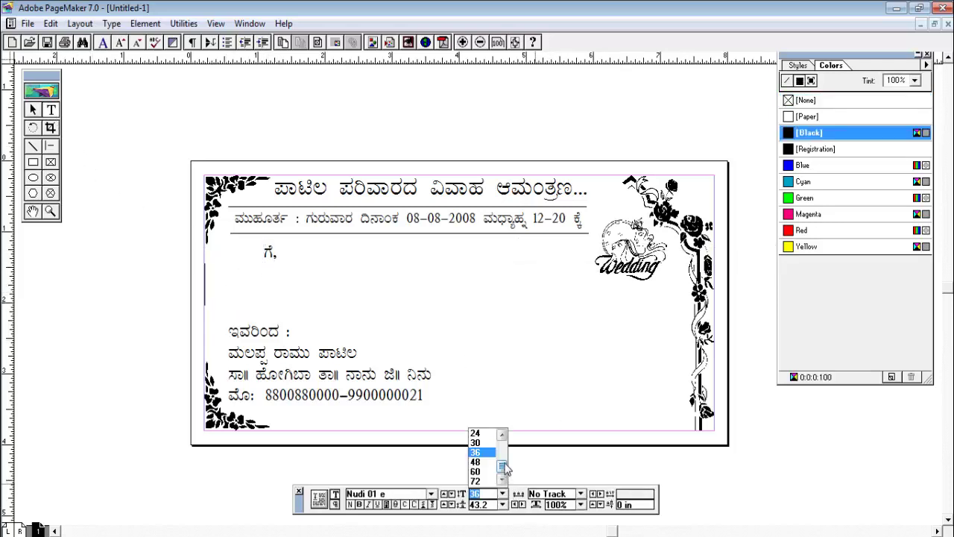
left_click_drag(505, 464, 504, 455)
left_click(477, 453)
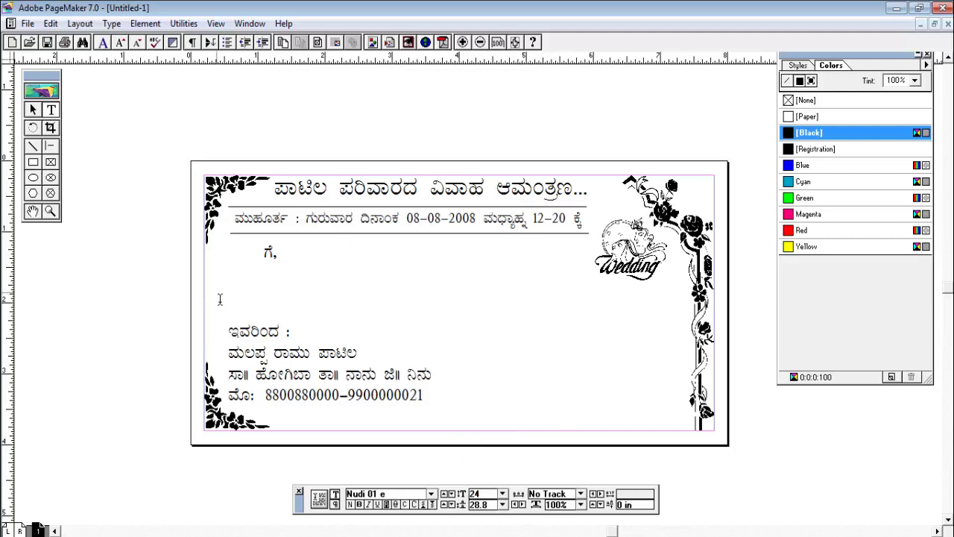
type("s")
key("BackSpace")
type("srva")
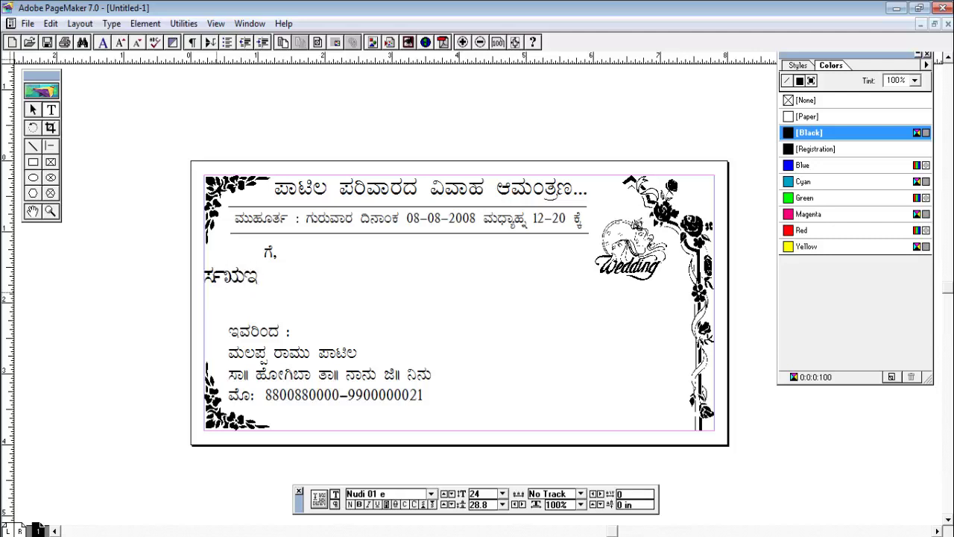
key("BackSpace")
key("BackSpace")
key("BackSpace")
key("BackSpace")
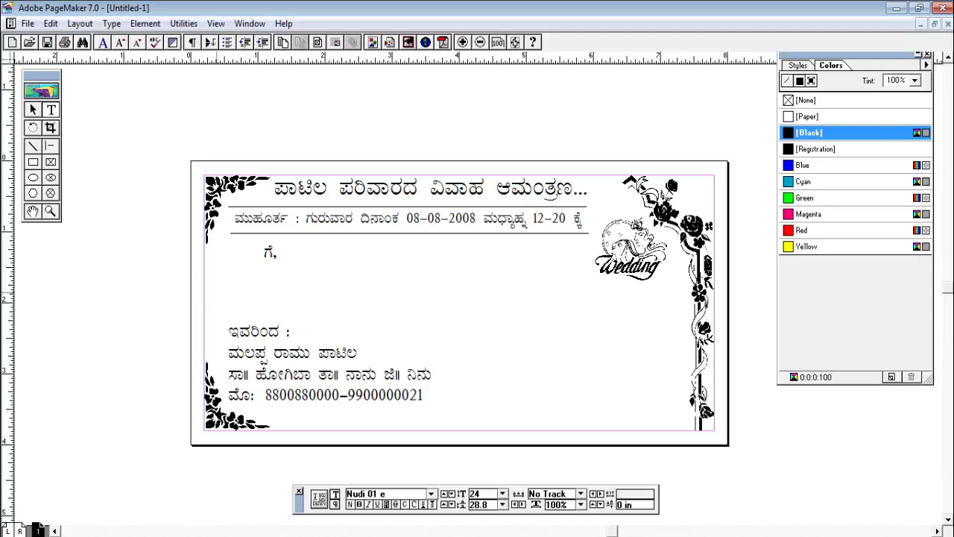
type("SrI")
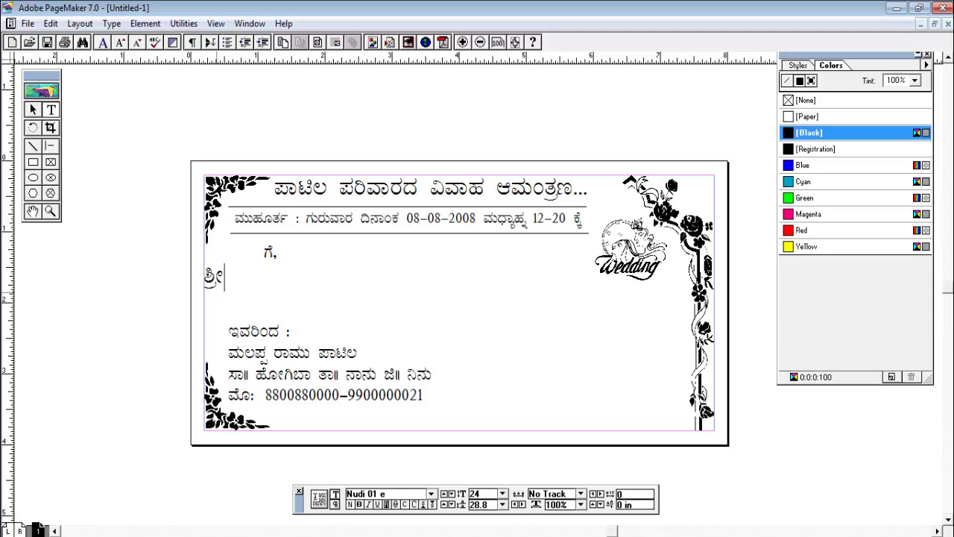
key("BackSpace")
type("mati")
type("/")
Add 'ಶ್ರೀ' on a new line beneath 'ಶ್ರೀಮತಿ/'
key("Return")
type("S")
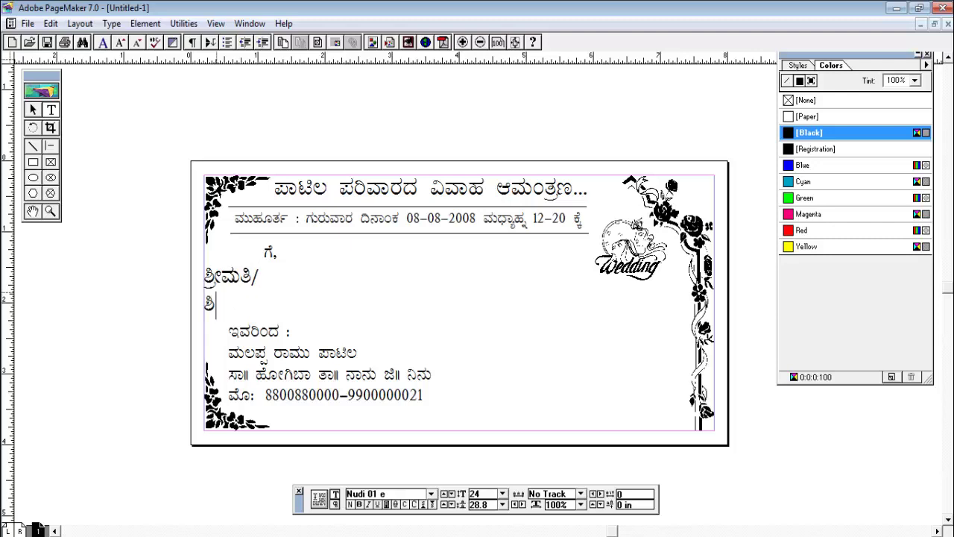
key("BackSpace")
key("BackSpace")
key("Return")
type("SrI")
left_click(33, 110)
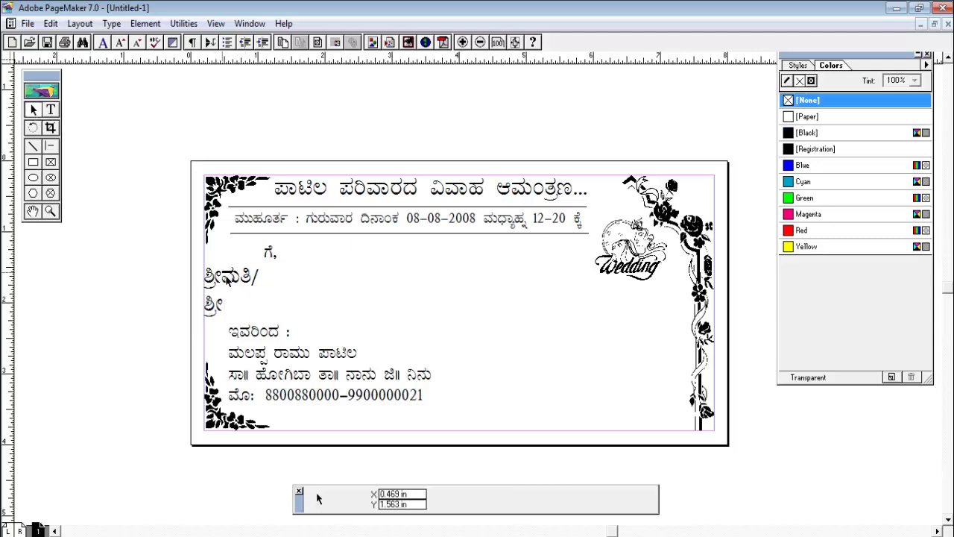
Widen the honorific block so 'ಶ್ರೀಮತಿ/ಶ್ರೀ' fits one line, and move it right
left_click(231, 279)
left_click_drag(266, 319, 331, 297)
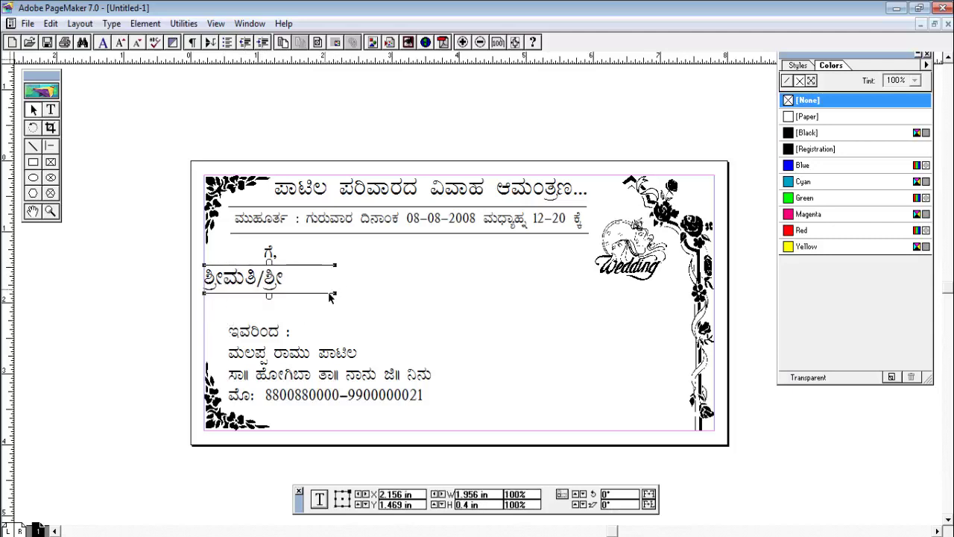
left_click(350, 315)
left_click(268, 292)
left_click_drag(268, 292, 485, 311)
left_click(441, 326)
left_click(421, 289)
left_click(420, 340)
left_click(368, 287)
Set the 'ಶ್ರೀಮತಿ/ಶ್ರೀ' text to 18 pt
left_click(51, 110)
left_click(503, 493)
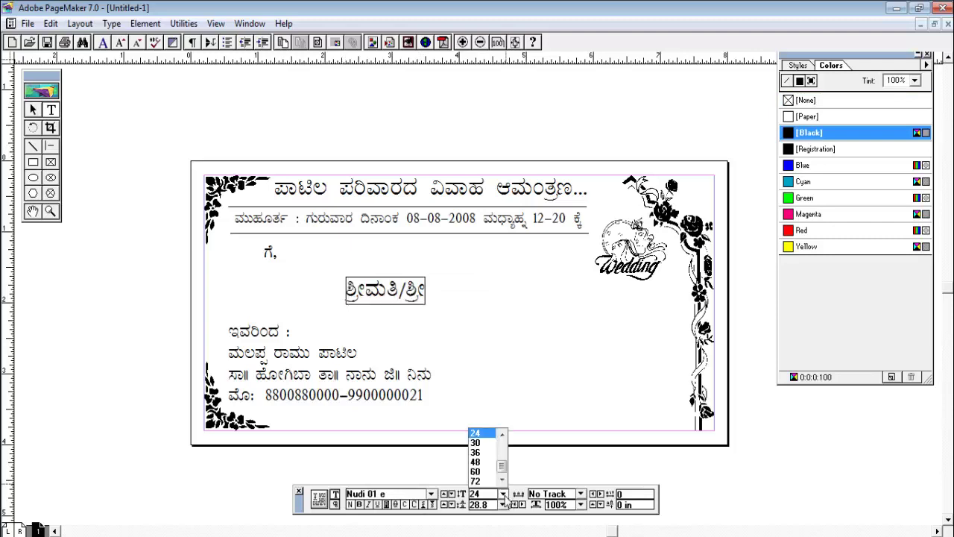
scroll(503, 445, "up", 3)
left_click(483, 441)
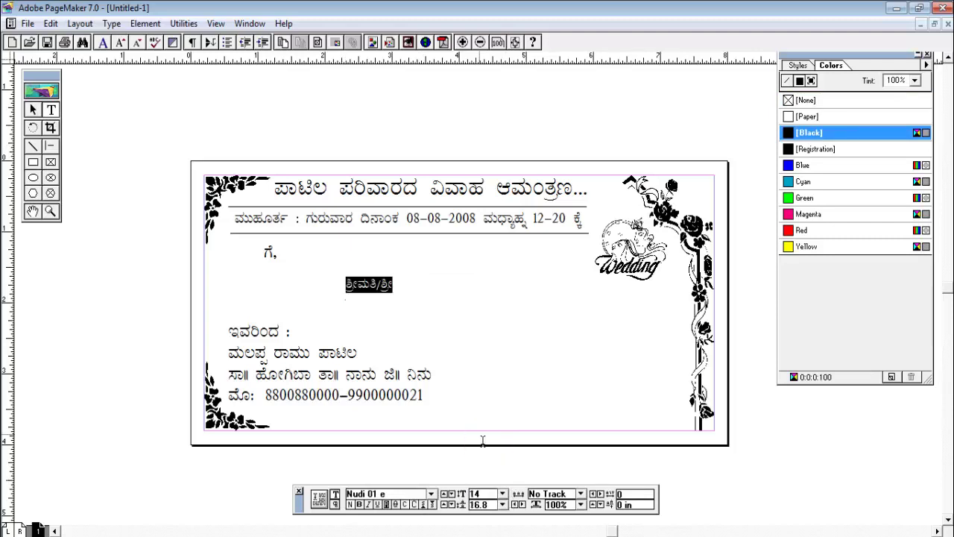
left_click(503, 494)
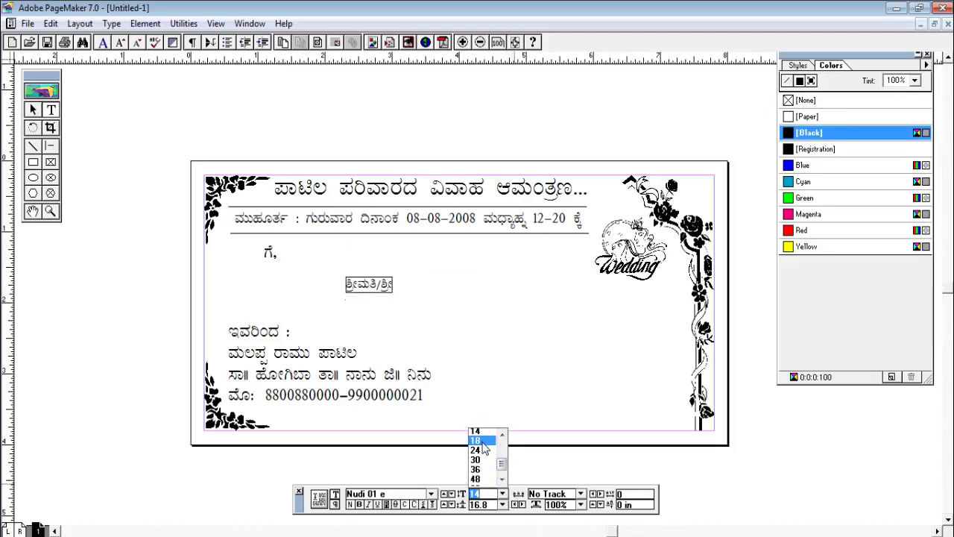
left_click(482, 441)
Place the honorific block on the right, just above the sender block
left_click(33, 110)
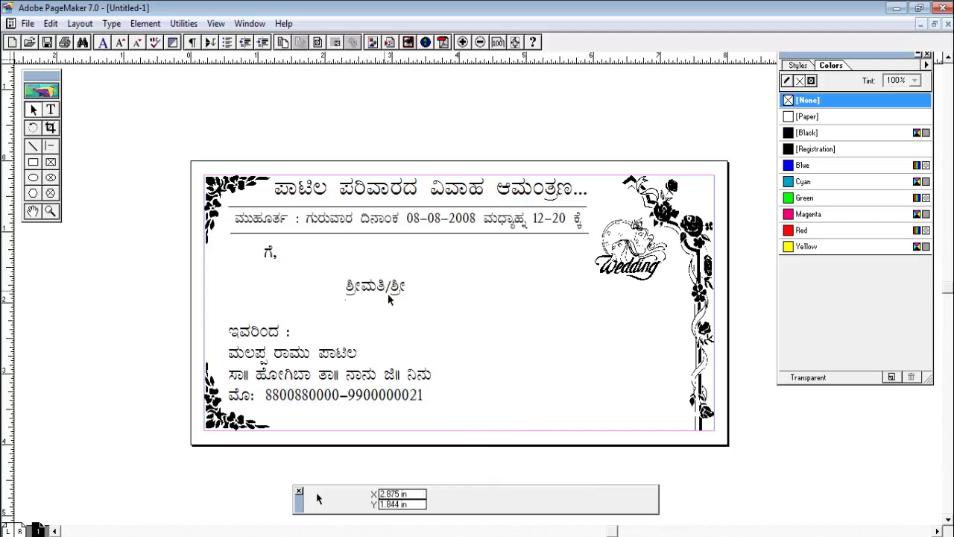
left_click_drag(388, 298, 456, 317)
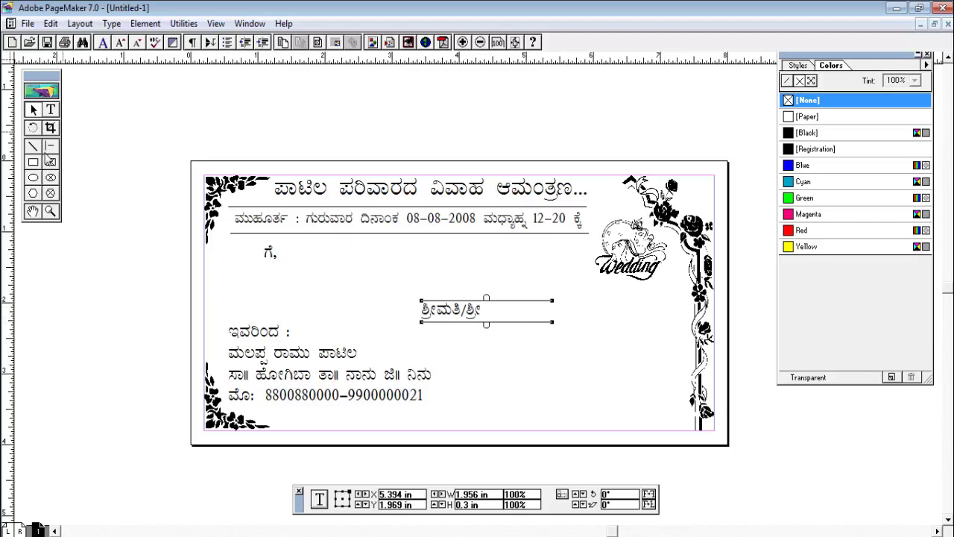
left_click(33, 146)
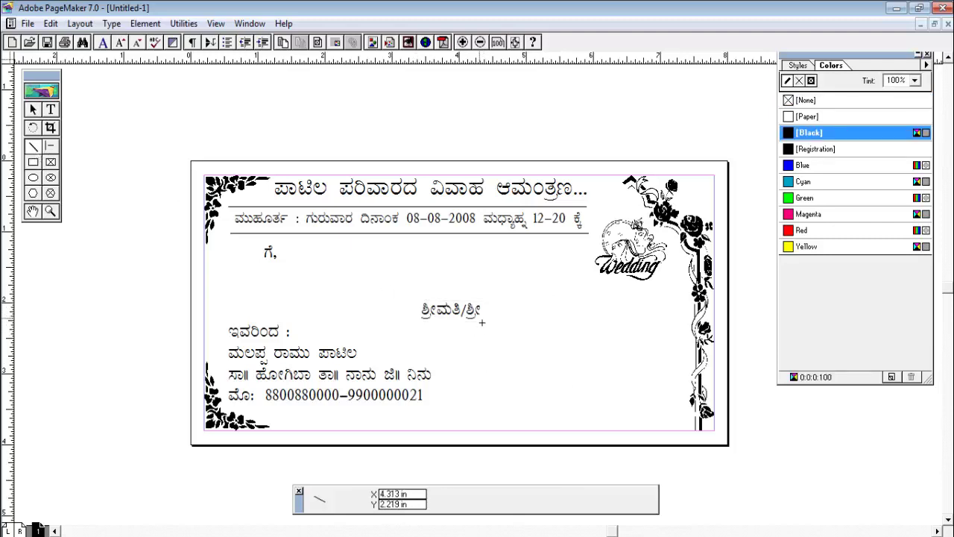
Draw a blank line after 'ಶ्रೀಮತಿ/ಶ್ರೀ' and a matching copy below it
mouse_move(482, 318)
left_mouse_down()
mouse_move(696, 318)
mouse_move(686, 318)
left_mouse_up()
left_click(33, 110)
left_click(500, 319)
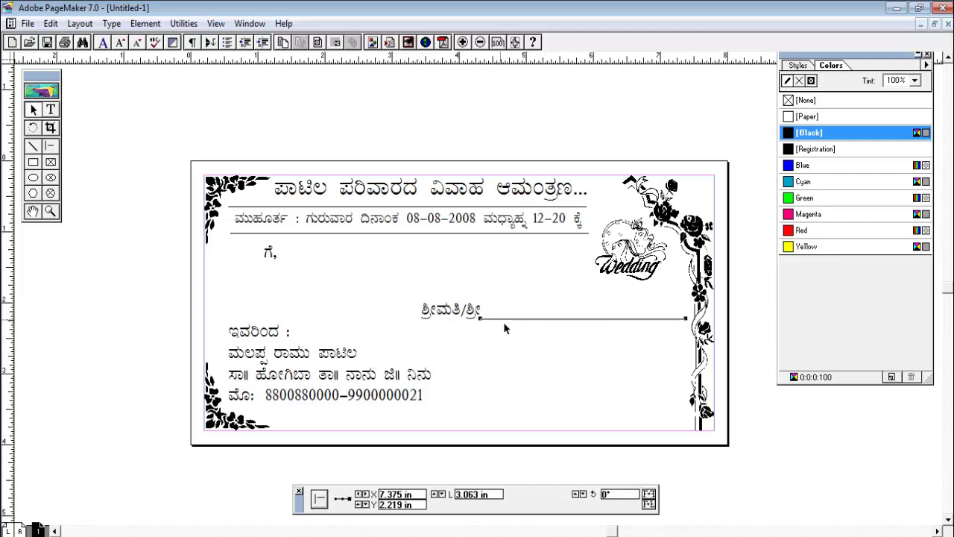
left_click_drag(566, 337, 494, 341)
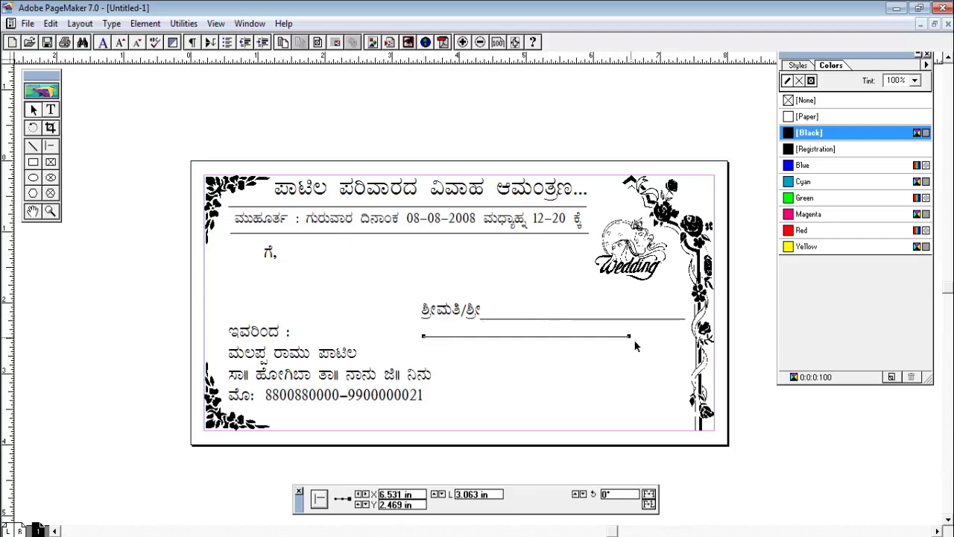
left_click_drag(629, 336, 685, 336)
Duplicate the lower line to add a third ruled line, spacing them evenly
left_click(667, 366)
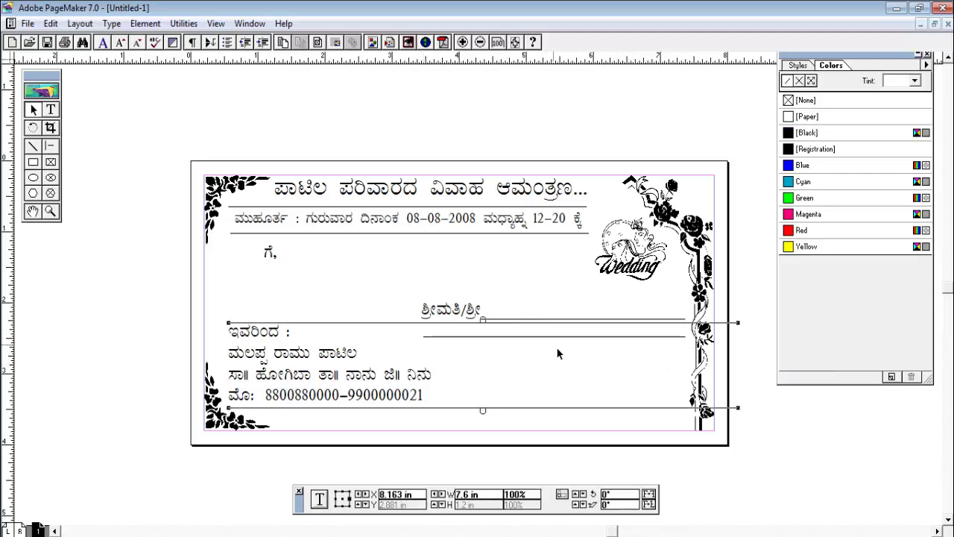
left_click(557, 344)
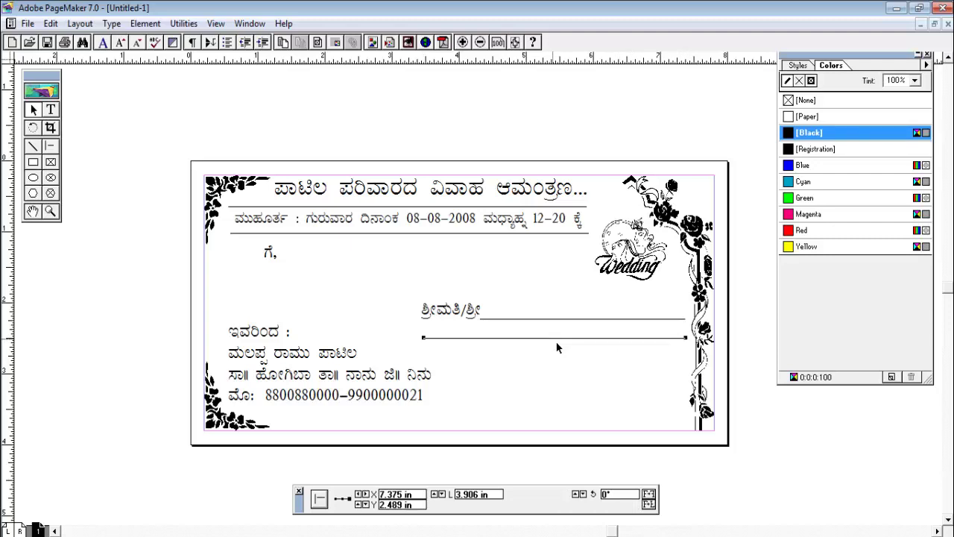
key("Down")
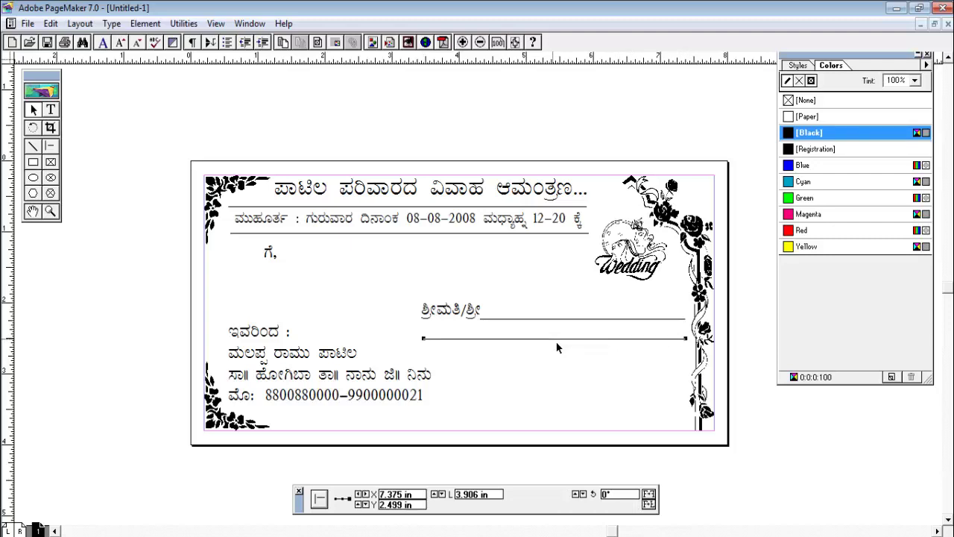
key("ctrl+c")
key("ctrl+v")
key("Left")
key("Left")
key("Left")
key("Left")
key("Left")
key("Left")
key("Down")
key("Down")
key("Down")
key("Down")
key("Down")
key("Down")
key("Down")
key("Down")
key("Down")
key("Down")
key("Down")
key("Down")
key("Down")
key("Down")
key("Down")
key("Down")
key("Down")
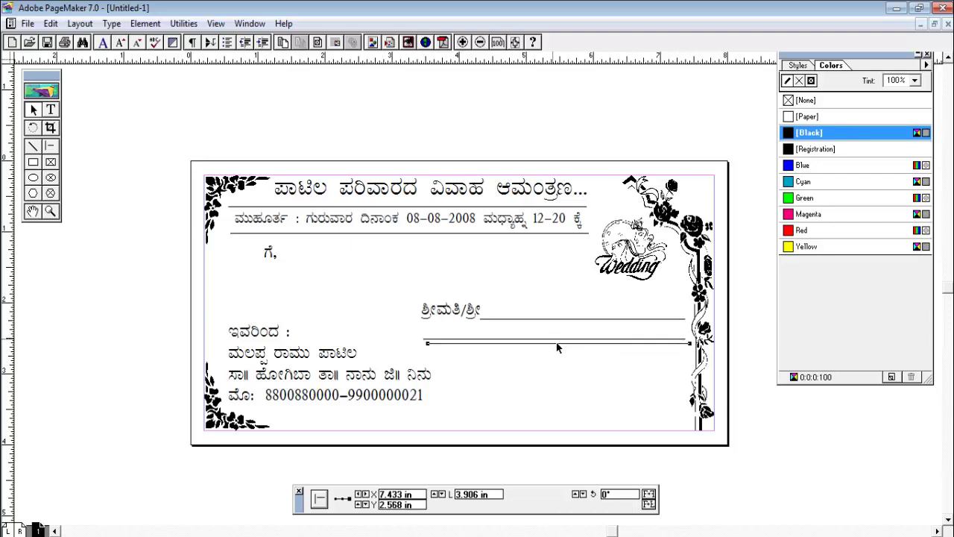
key("Down")
key("Down")
key("Down")
key("Down")
key("Down")
key("Down")
key("Down")
key("Down")
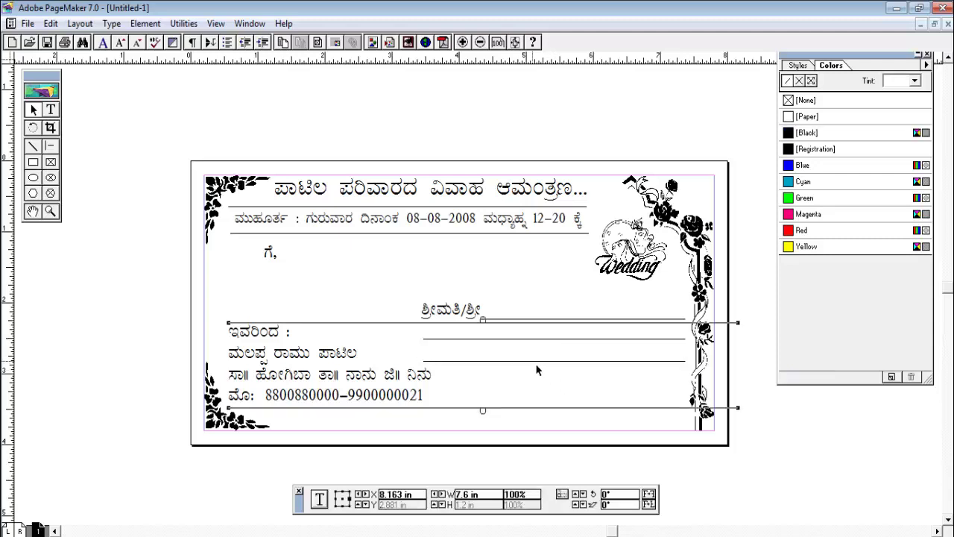
left_click(535, 362)
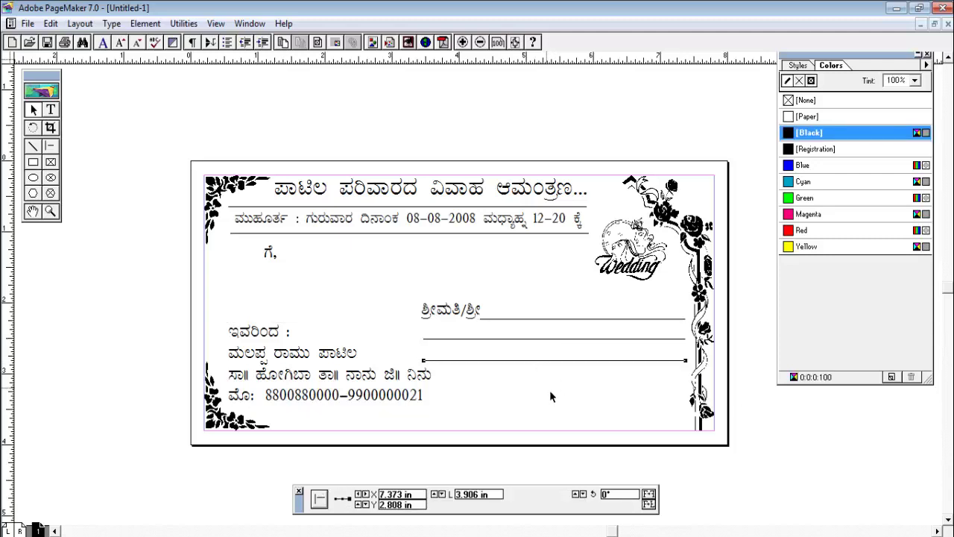
left_click(550, 396)
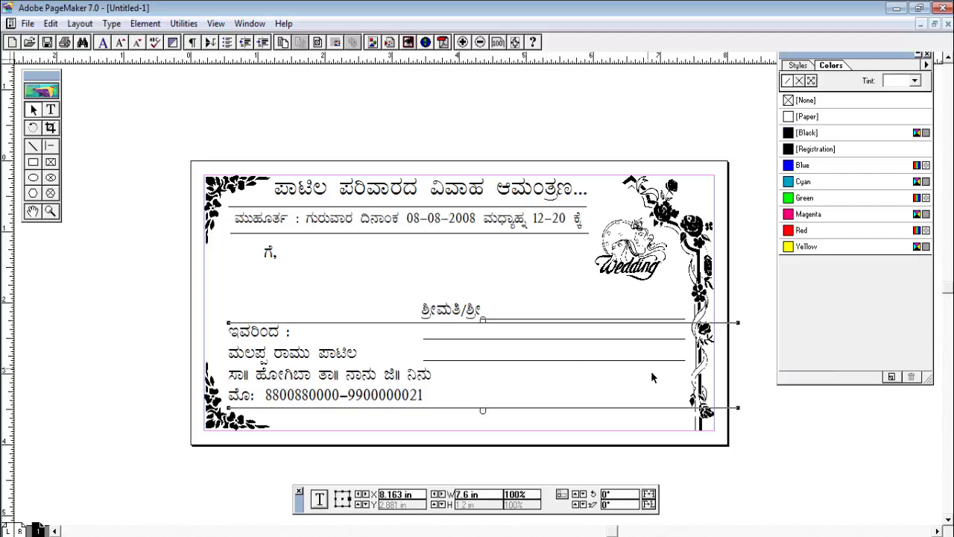
left_click(759, 347)
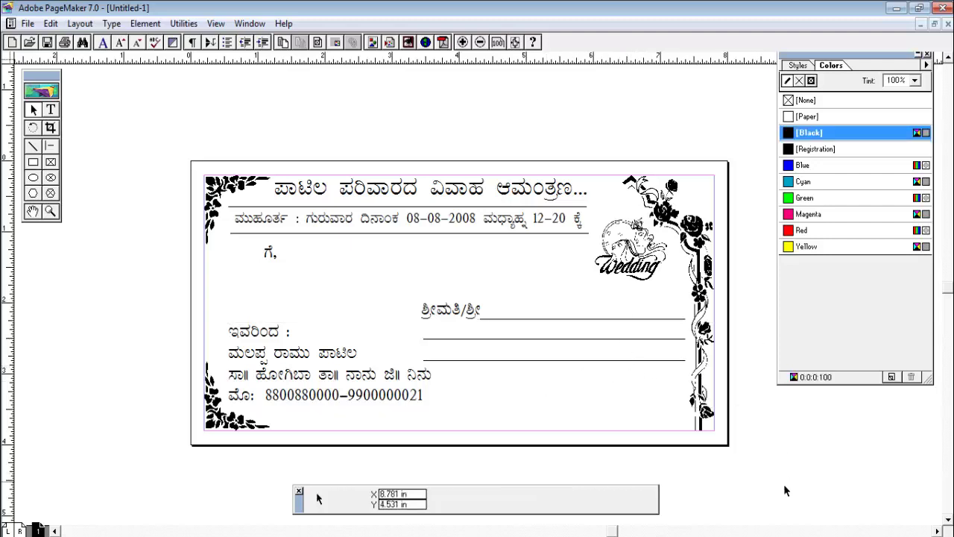
left_click(33, 162)
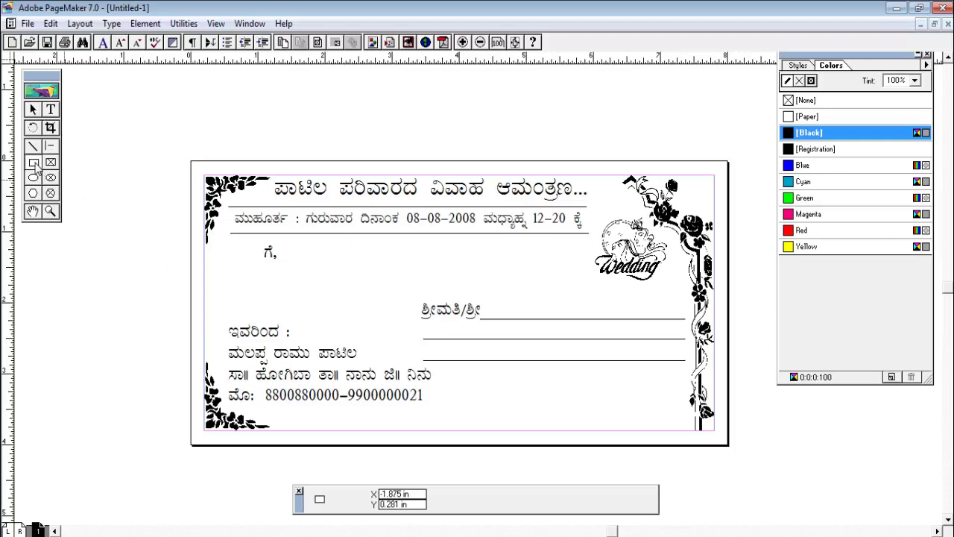
Draw a 0.375-inch square near the card's bottom and rotate it to 45°
left_click_drag(512, 384, 537, 409)
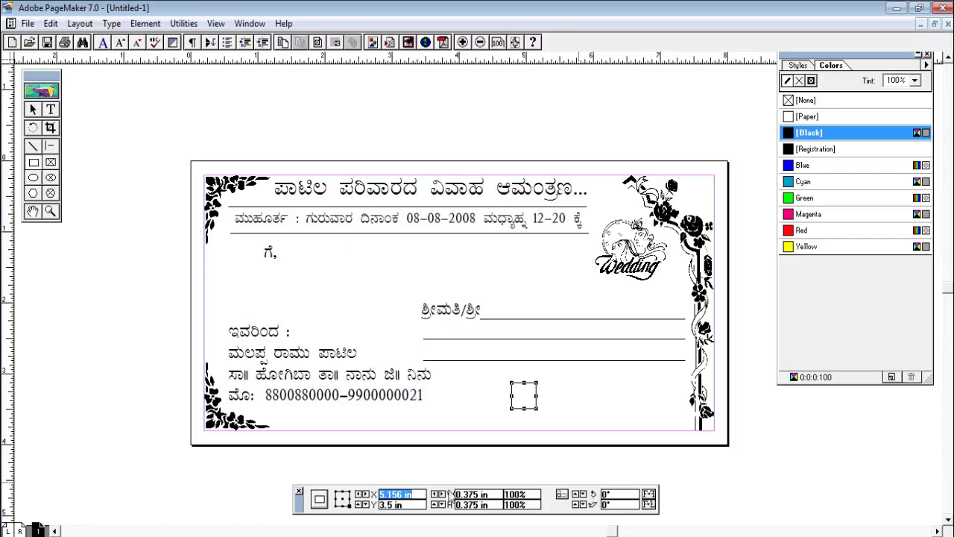
double_click(605, 494)
key("Return")
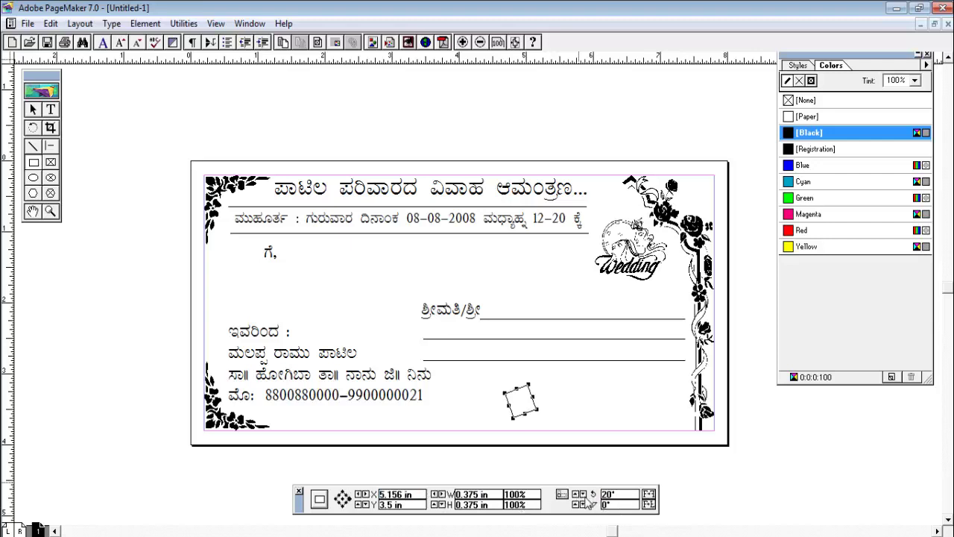
double_click(622, 494)
type("50")
key("Return")
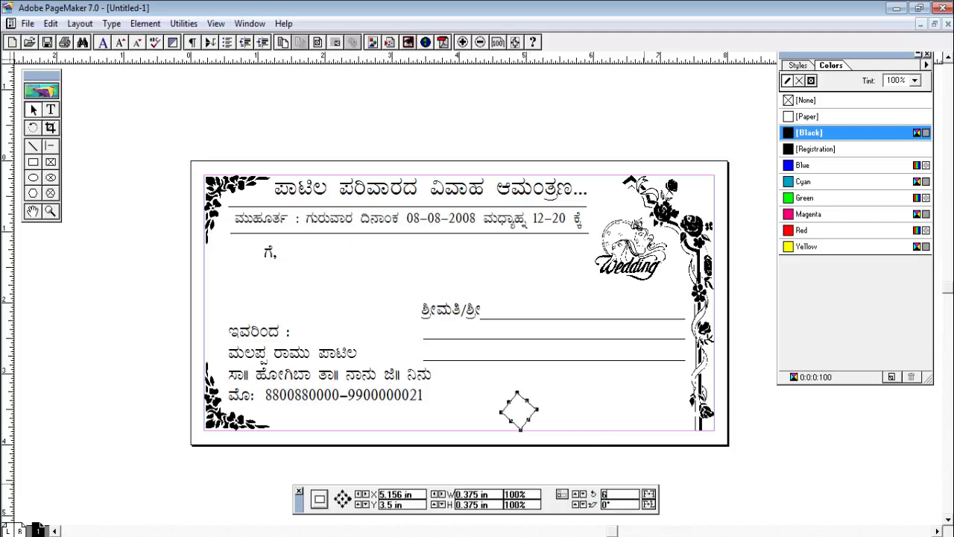
left_click(584, 493)
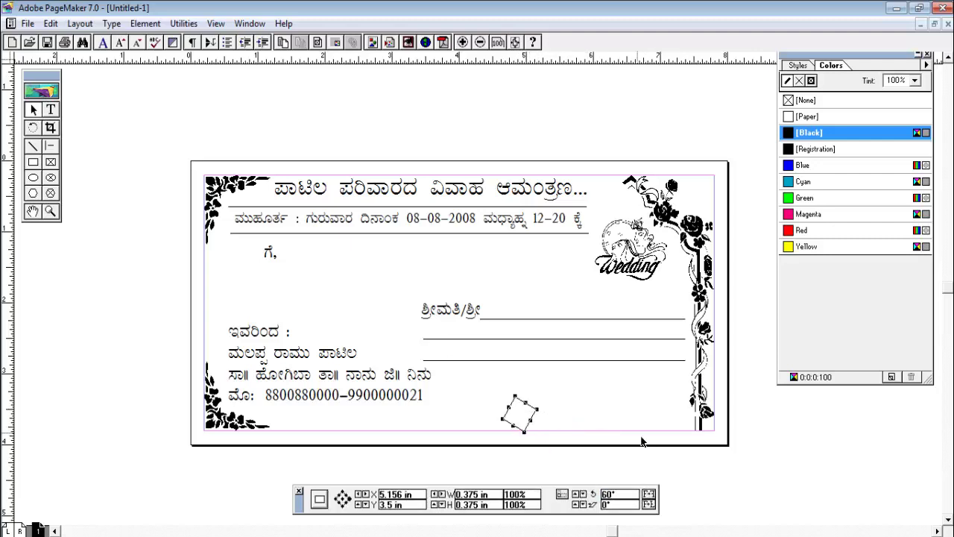
double_click(630, 499)
type("45")
key("Return")
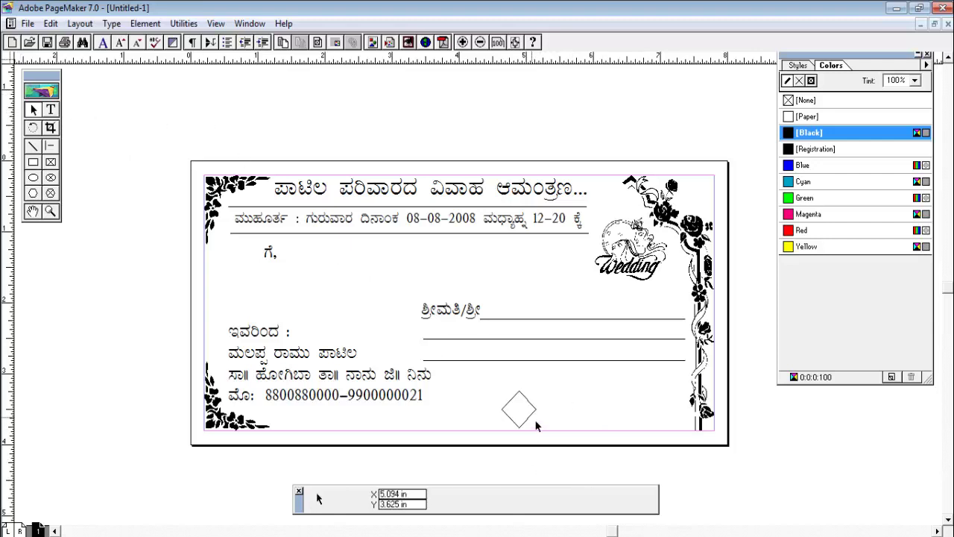
Position the diamond at the lower right of the card
mouse_move(539, 419)
left_mouse_down()
mouse_move(574, 433)
mouse_move(549, 447)
mouse_move(542, 419)
left_mouse_up()
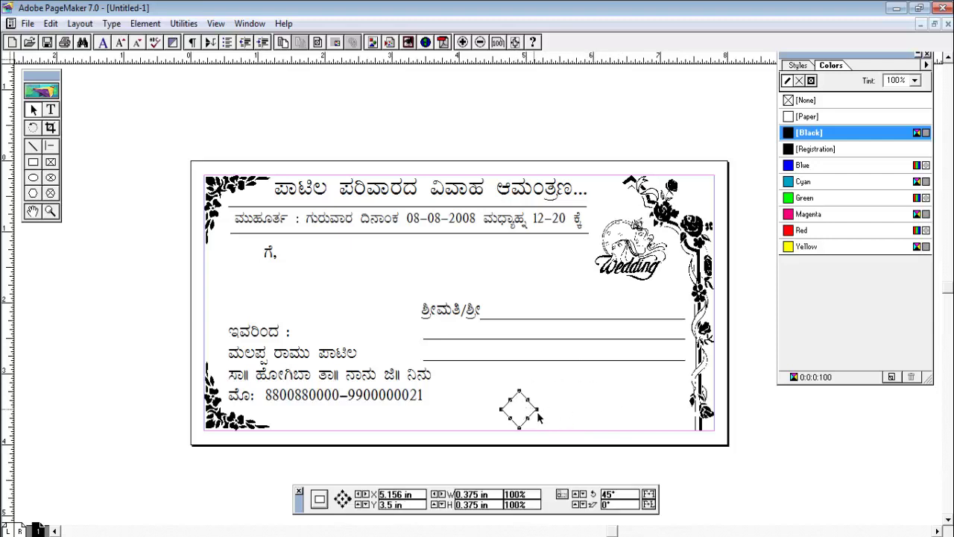
left_click(542, 409)
mouse_move(533, 409)
left_mouse_down()
mouse_move(567, 373)
mouse_move(555, 368)
mouse_move(535, 409)
left_mouse_up()
left_click(583, 409)
left_click(544, 423)
left_click(531, 423)
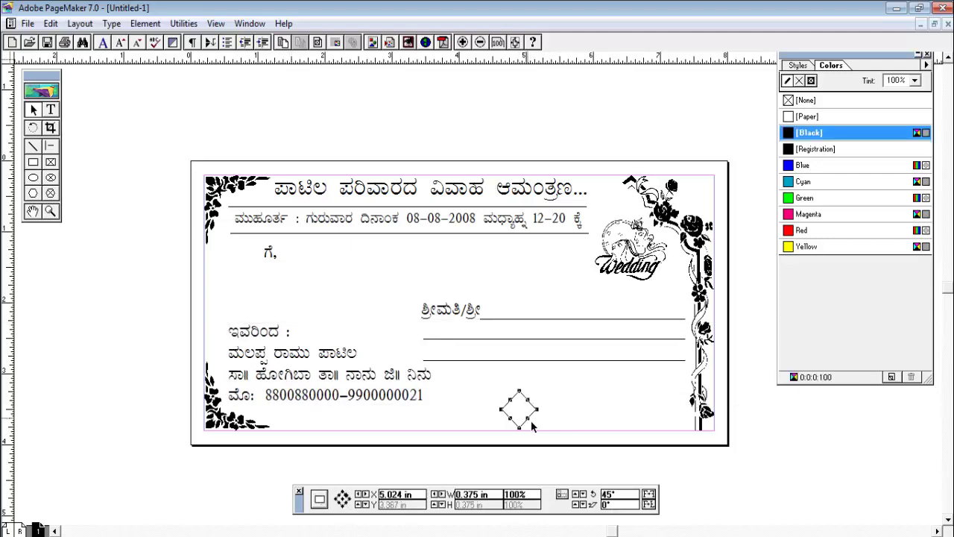
left_click_drag(543, 419, 639, 402)
Copy the diamond and slide the copy to overlap the first one
left_click(632, 401)
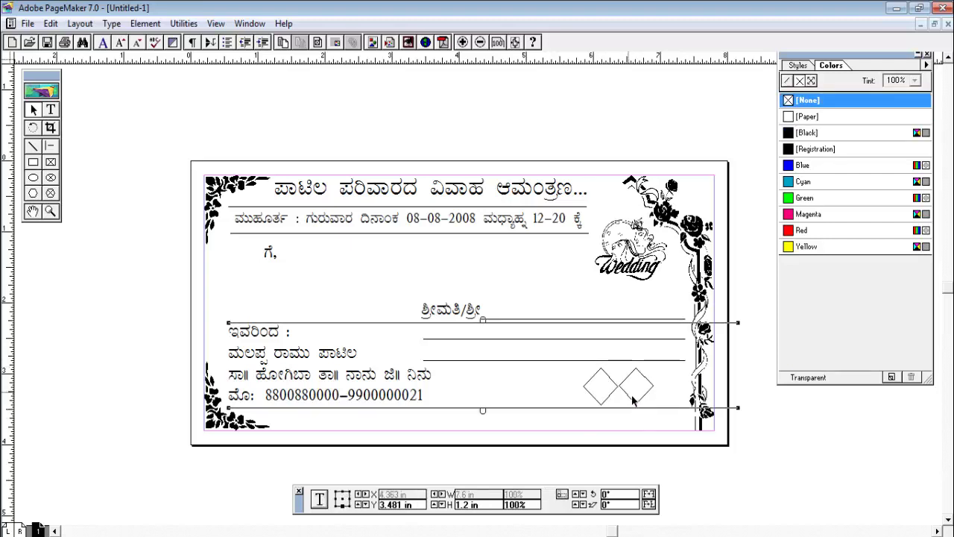
left_click(632, 400)
left_click_drag(634, 392, 627, 390)
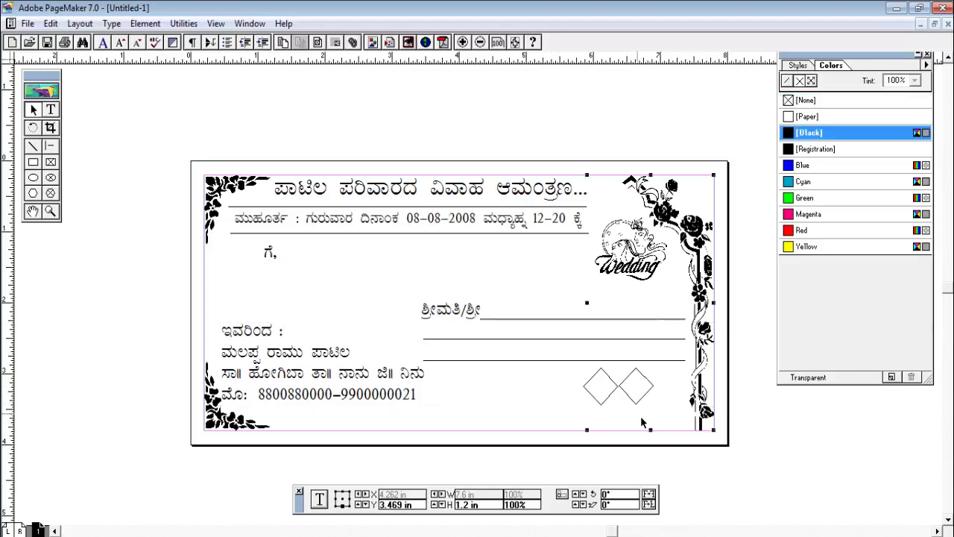
left_click(644, 410)
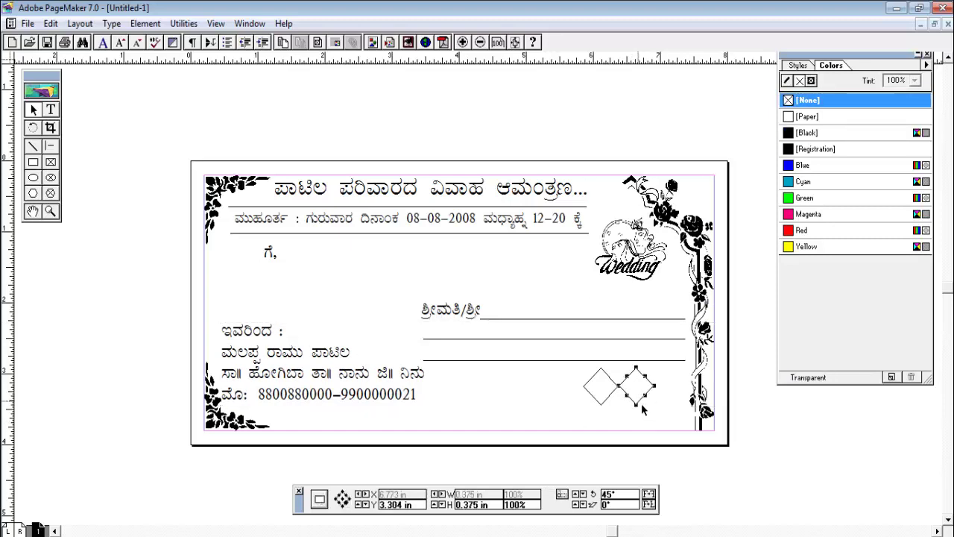
left_click_drag(644, 411, 630, 411)
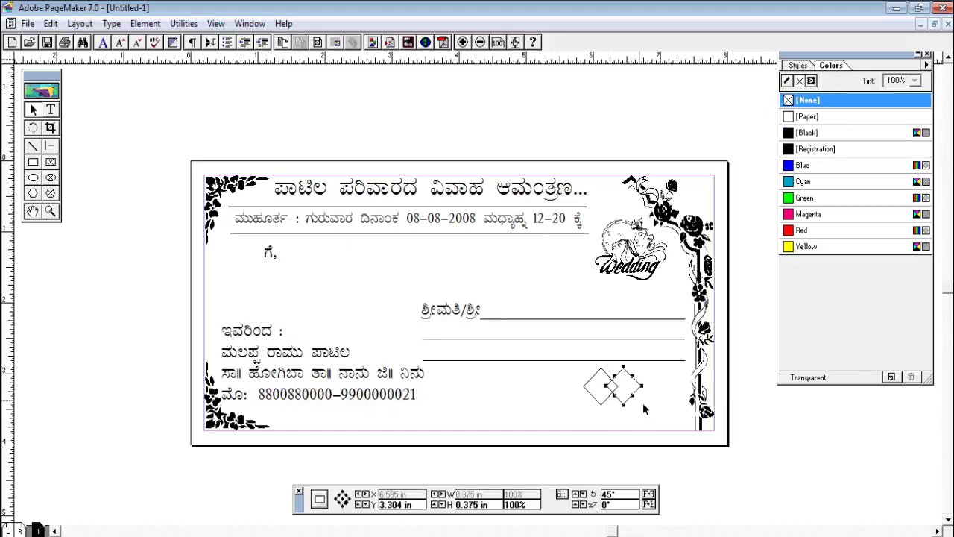
left_click(635, 422)
Send the large text block behind the diamonds with Arrange > Send to Back
left_click(622, 410)
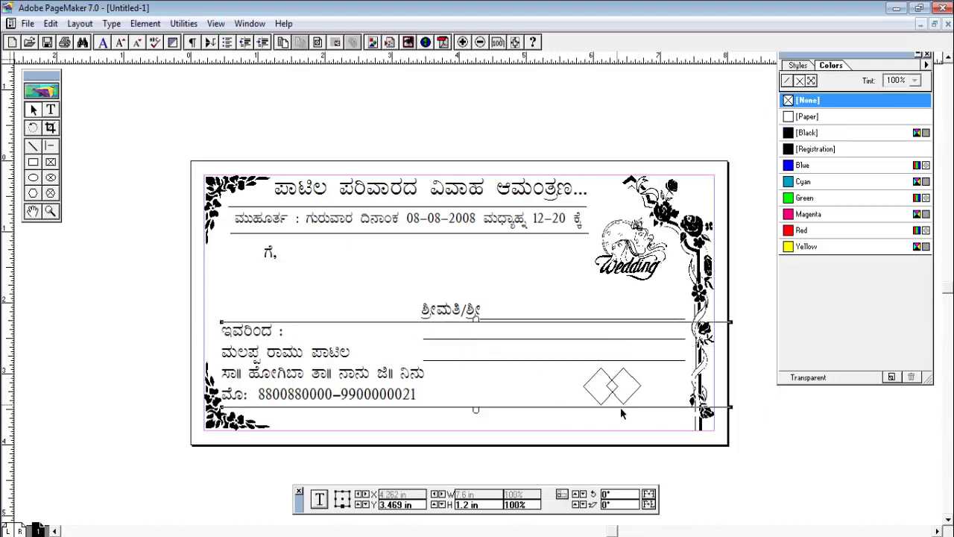
left_click(145, 24)
mouse_move(158, 116)
left_click(344, 167)
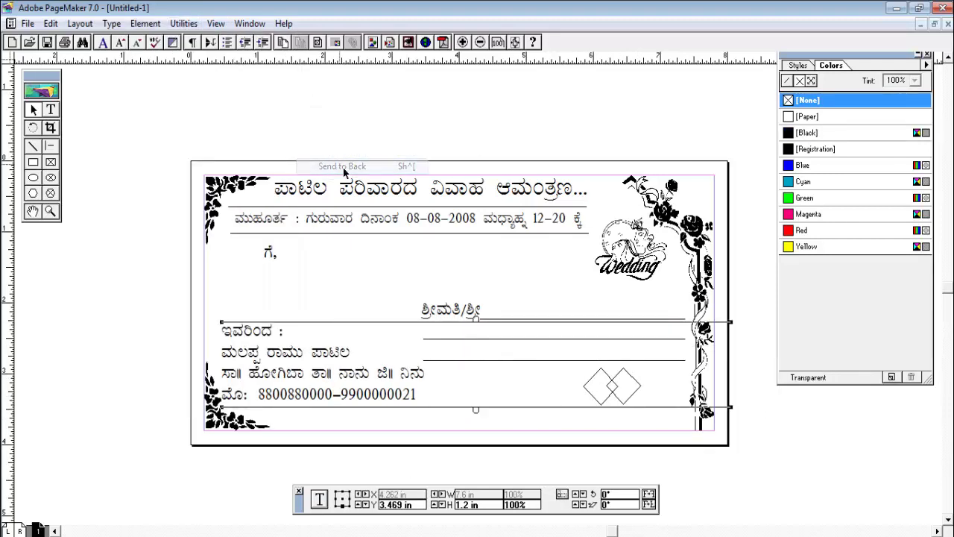
Copy both diamonds further right to make a chain of four
left_click(616, 393)
left_click(589, 393, "shift")
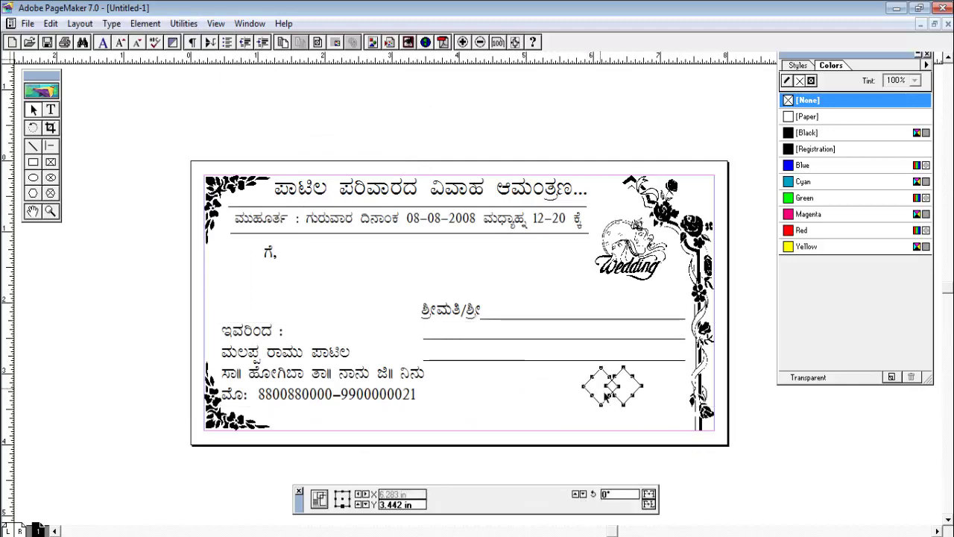
left_click_drag(615, 398, 668, 412)
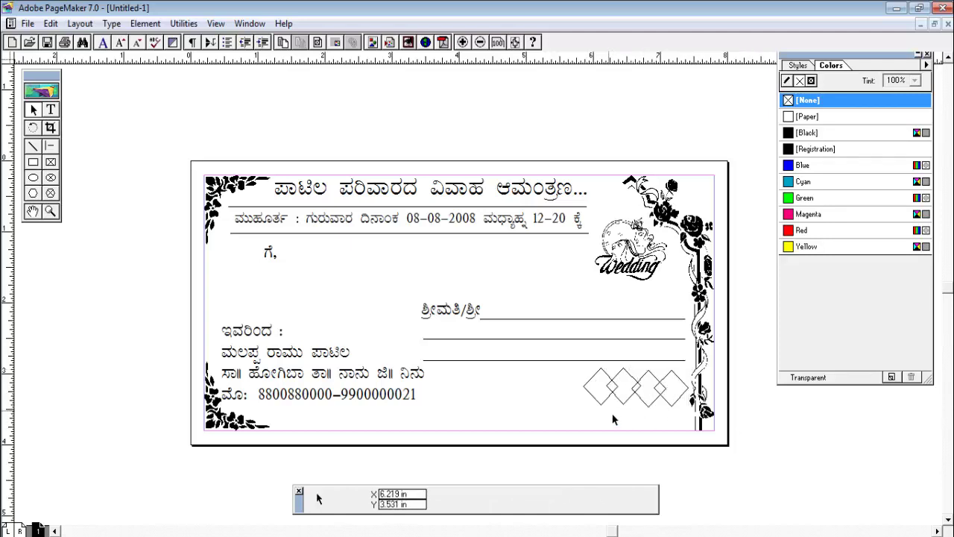
Group the four diamonds with the right border graphic
left_click(588, 397)
left_click(632, 408, "shift")
left_click(662, 410, "shift")
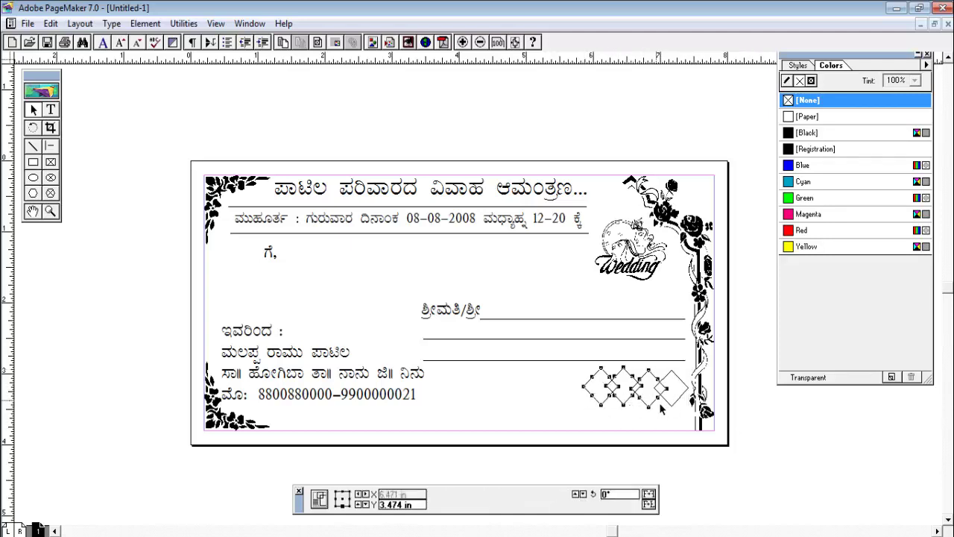
left_click(674, 403, "shift")
left_click(671, 380, "shift")
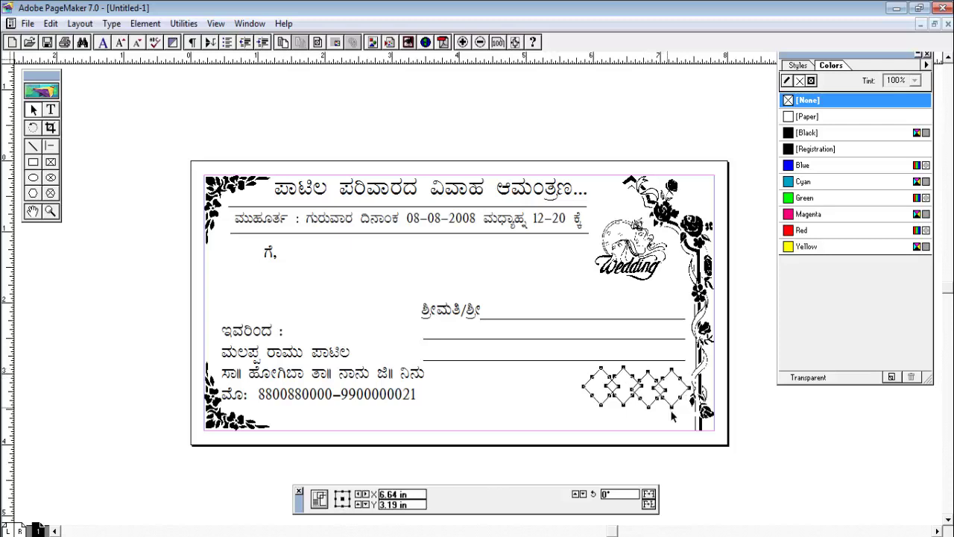
key("ctrl+g")
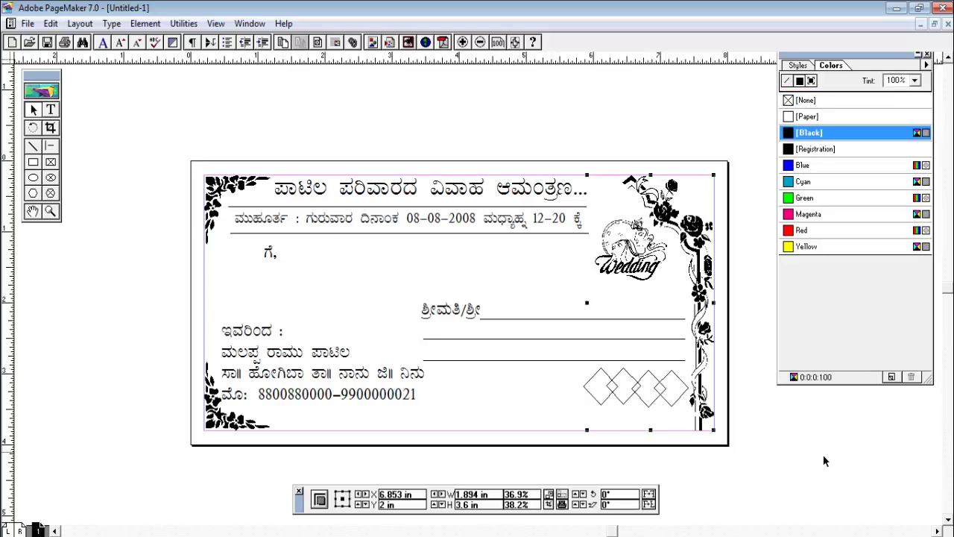
Enlarge the Wedding graphic slightly
left_click(824, 461)
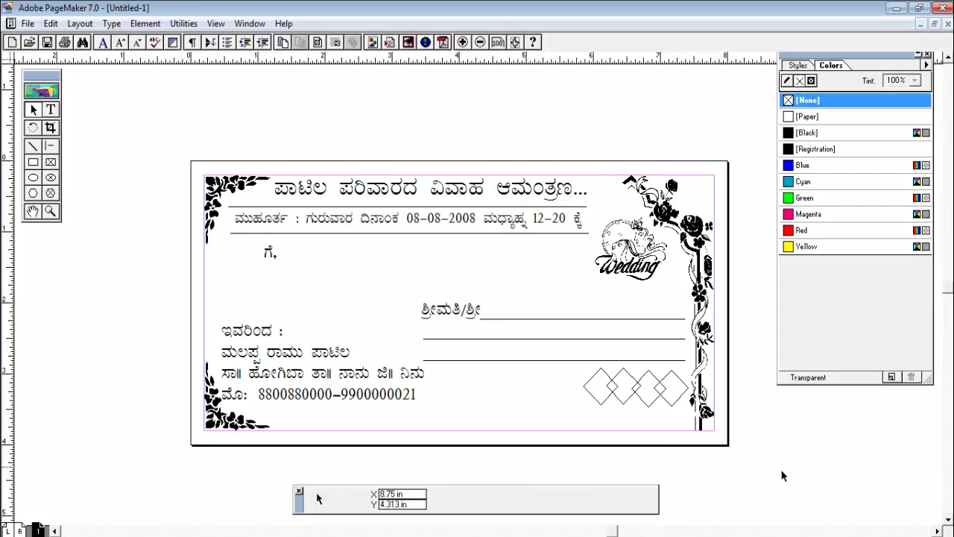
left_click(631, 279)
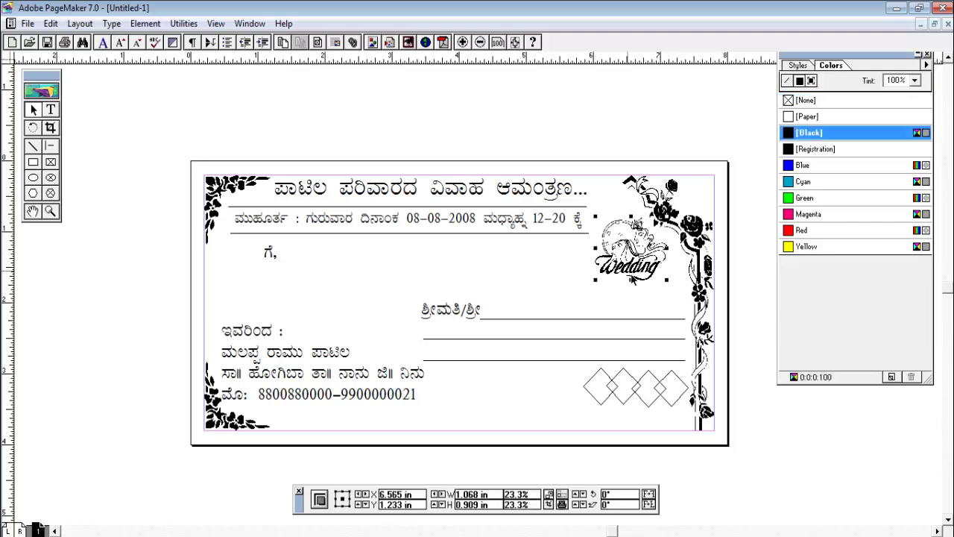
left_click_drag(598, 282, 600, 295)
left_click(793, 428)
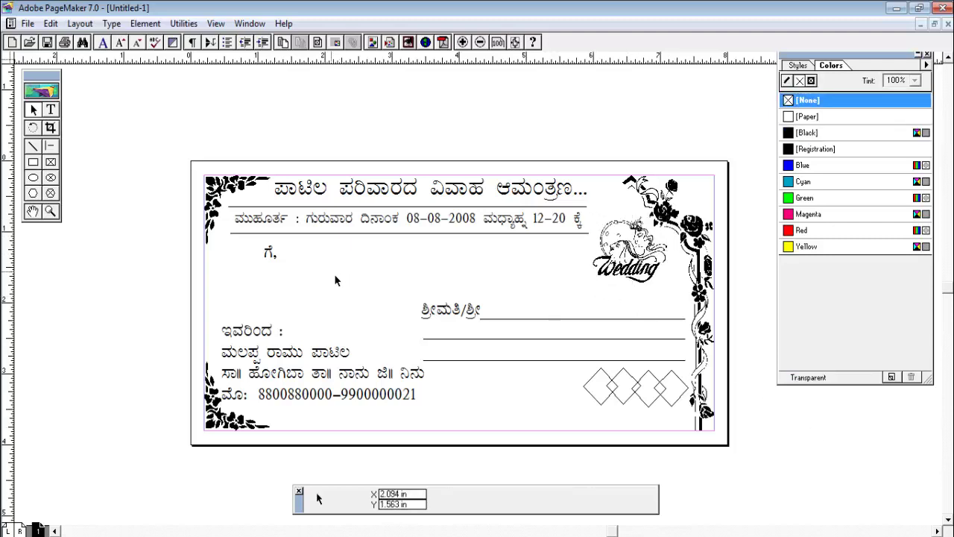
Move the 'ಗೆ,' text lower and right, above the 'ಶ್ರೀಮತಿ/ಶ್ರೀ' line
left_click_drag(269, 259, 437, 290)
left_click(425, 291)
left_click(433, 285)
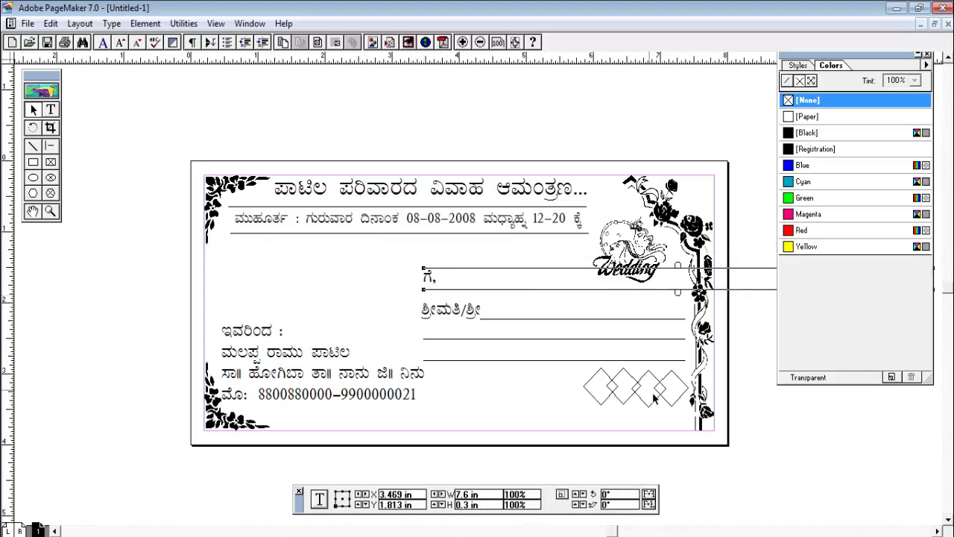
left_click(775, 437)
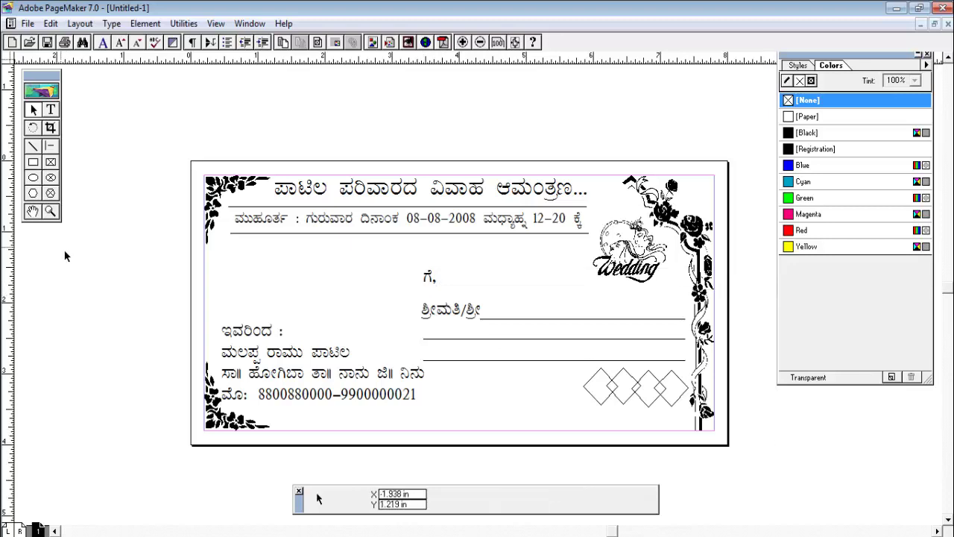
Draw a small circle around the 'ಗೆ,' heading
left_click(33, 179)
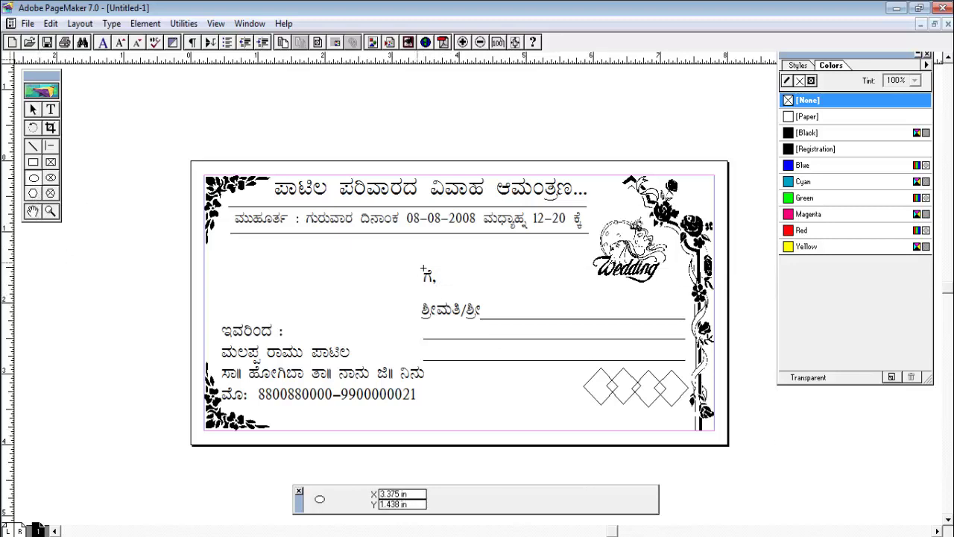
left_click_drag(422, 269, 447, 299)
left_click(32, 110)
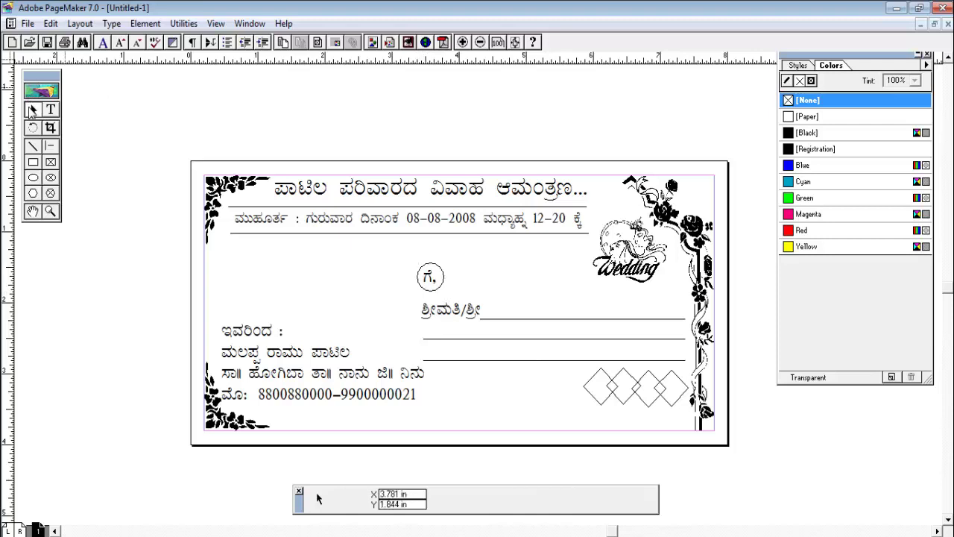
left_click(445, 287)
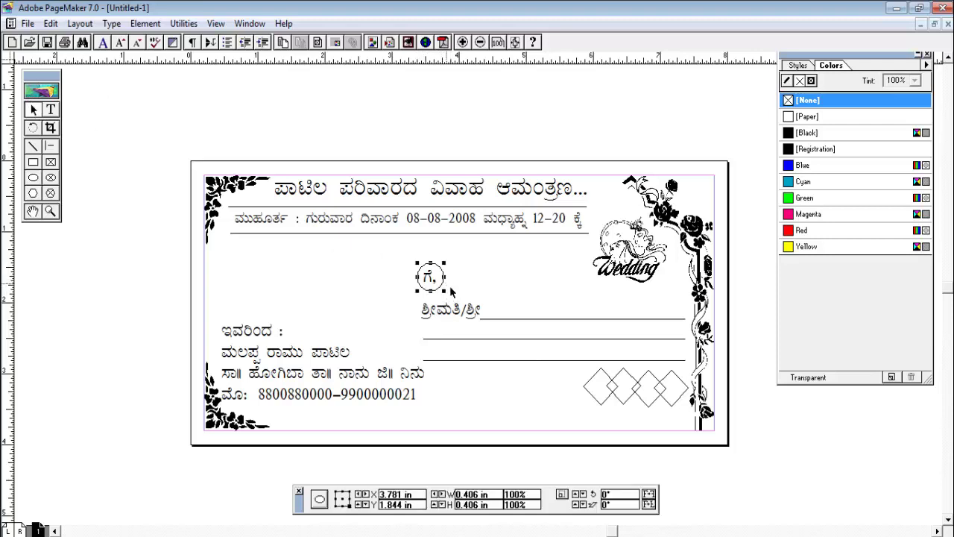
left_click(529, 155)
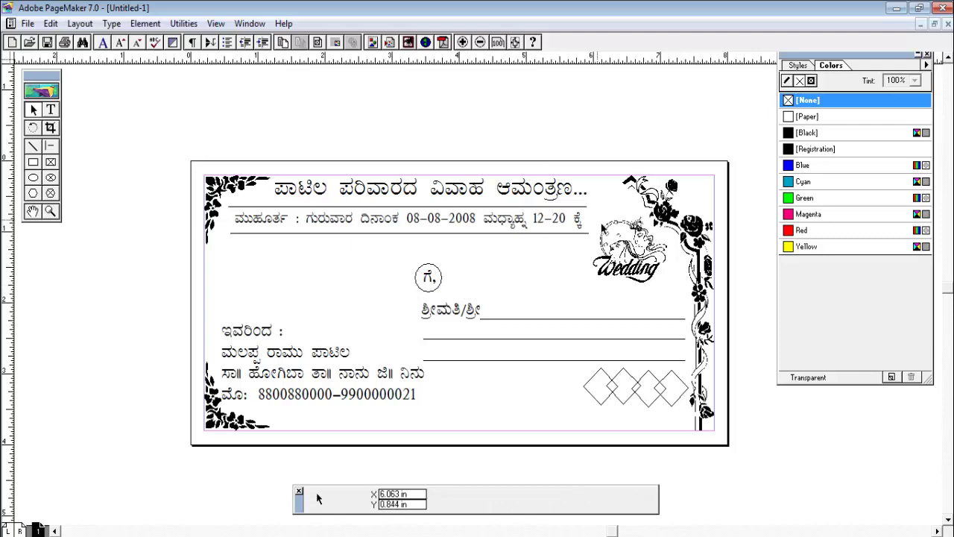
Try first fills on the diamonds: blue, yellow, red and magenta
left_click(604, 398)
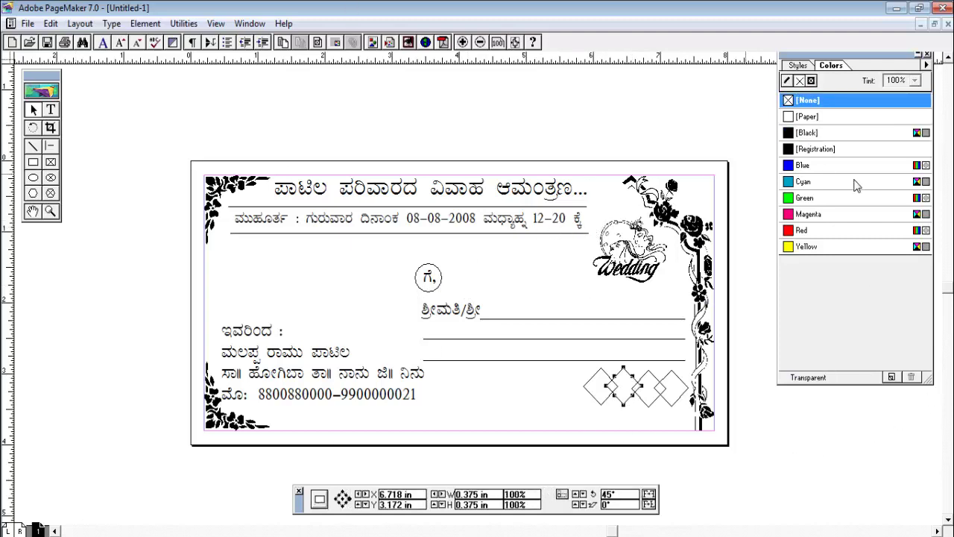
left_click(800, 165)
left_click(660, 406)
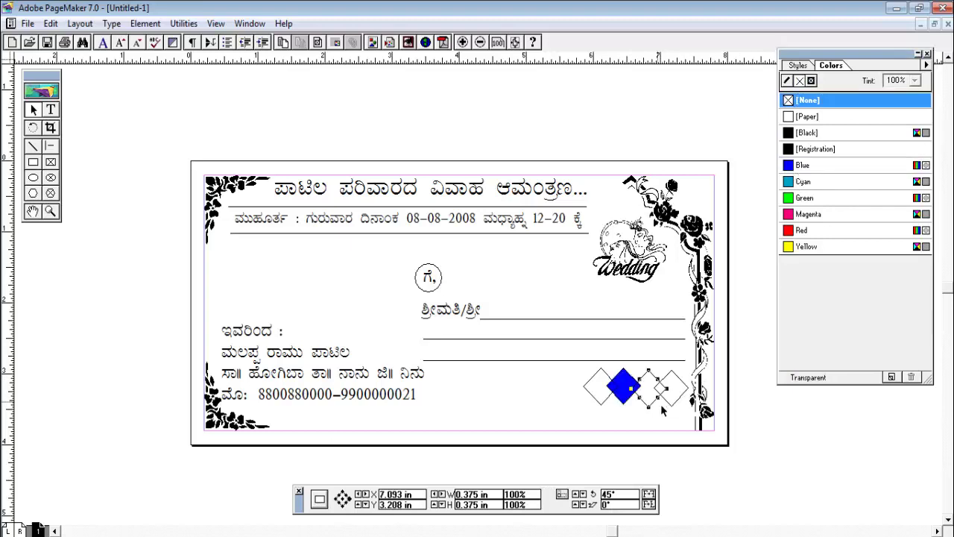
left_click(801, 249)
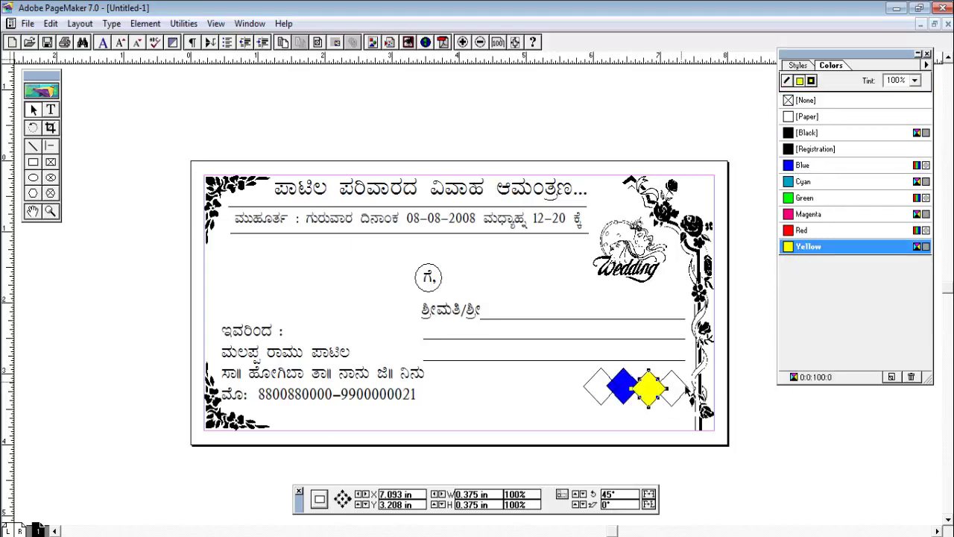
left_click(683, 387)
left_click(803, 231)
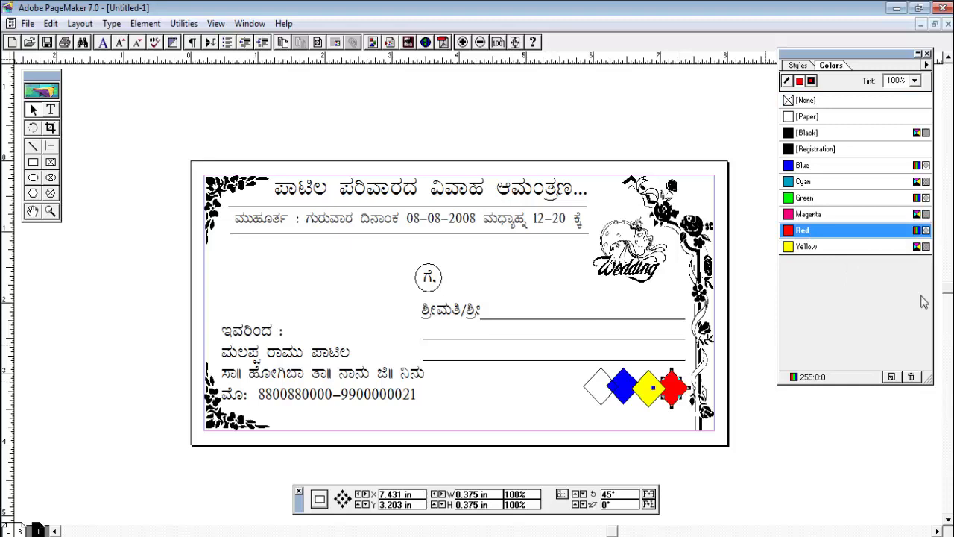
left_click(615, 402)
left_click(807, 213)
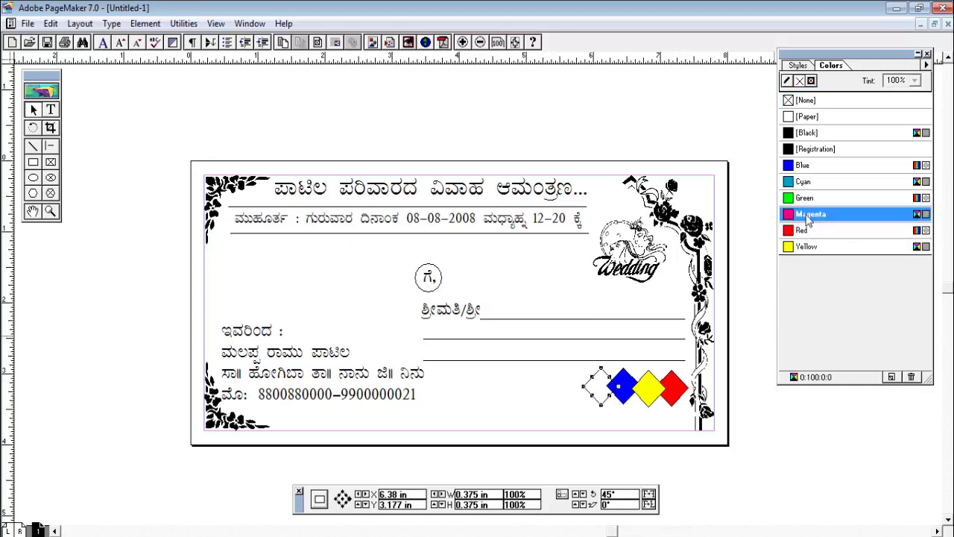
left_click(788, 446)
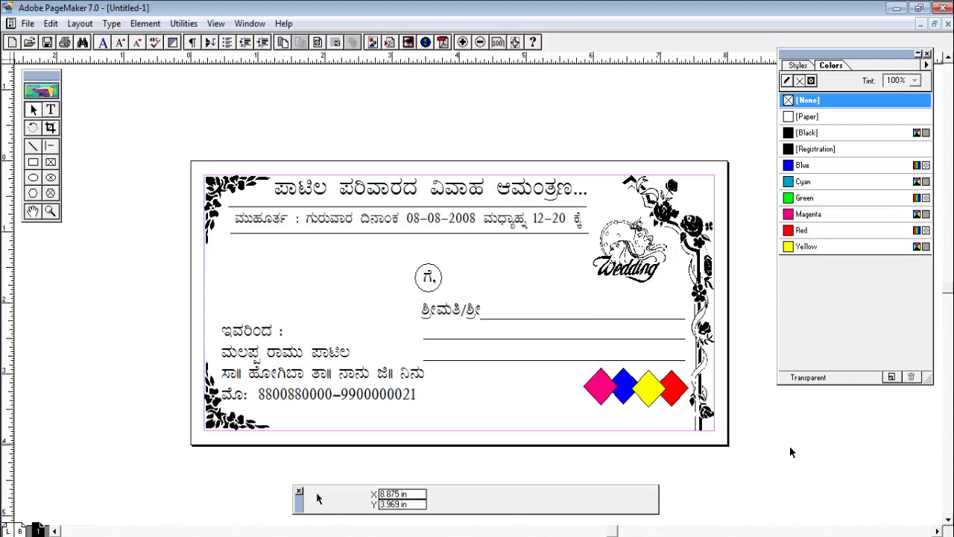
Recolour the blue diamond green and reapply red to the rightmost diamond
left_click(624, 386)
left_click(807, 199)
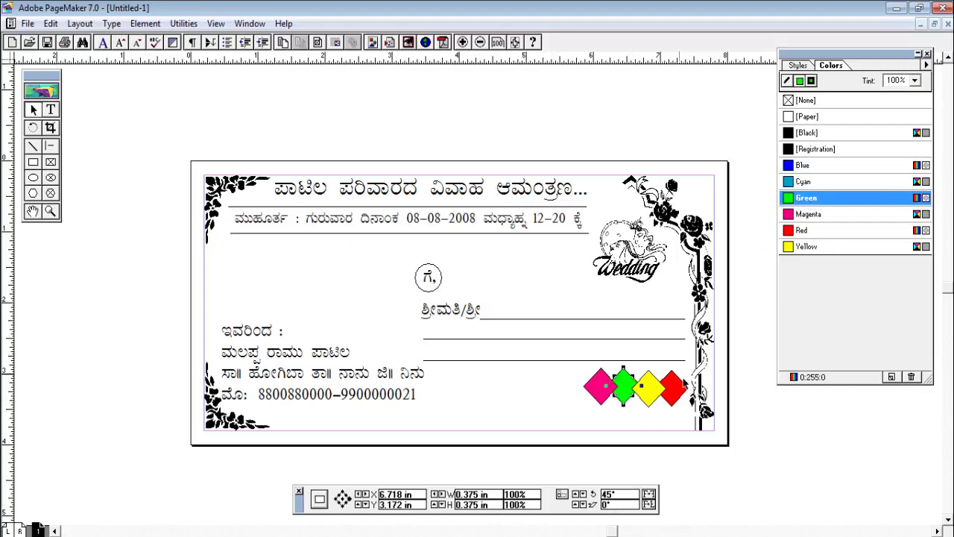
left_click(665, 401)
left_click(683, 401)
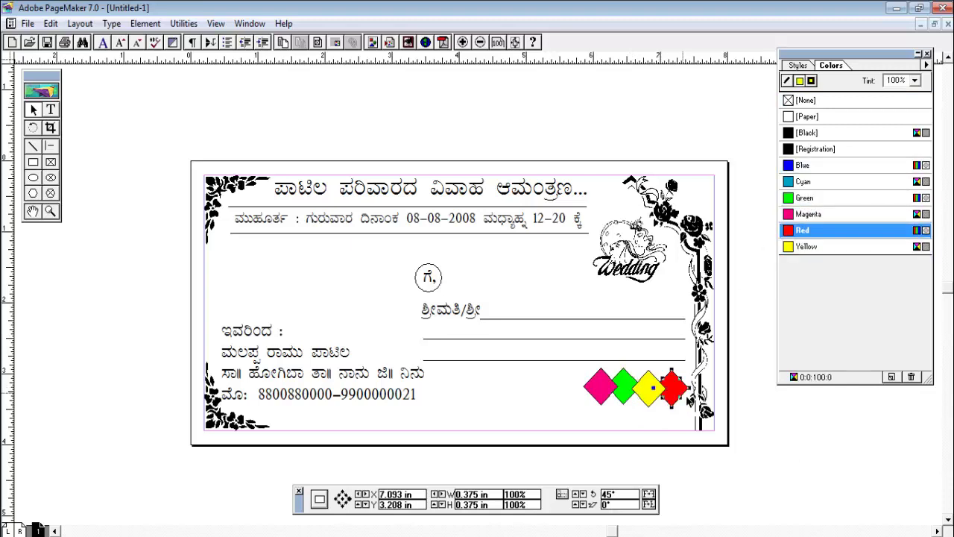
left_click(803, 235)
left_click(805, 411)
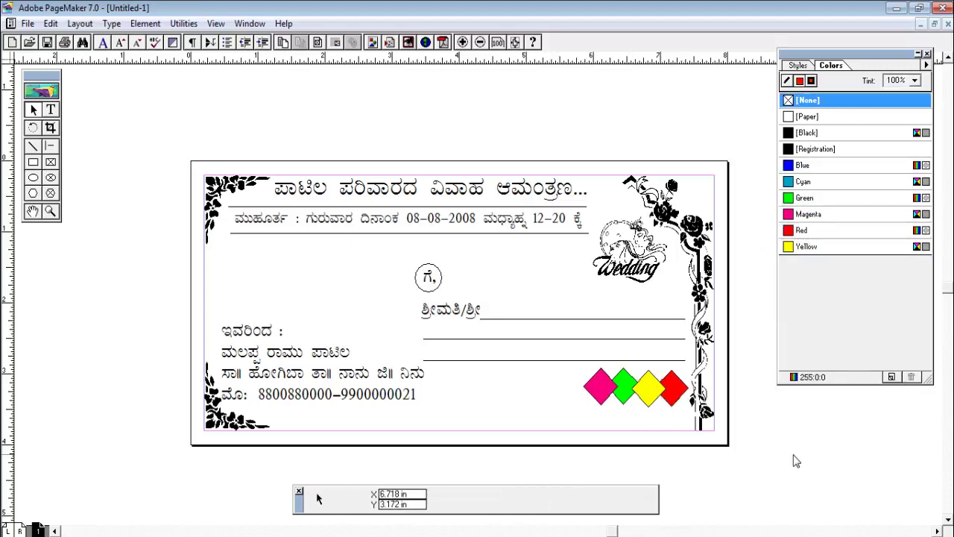
Make the magenta and yellow diamonds white, the green one red, and the rightmost yellow
left_click(600, 386)
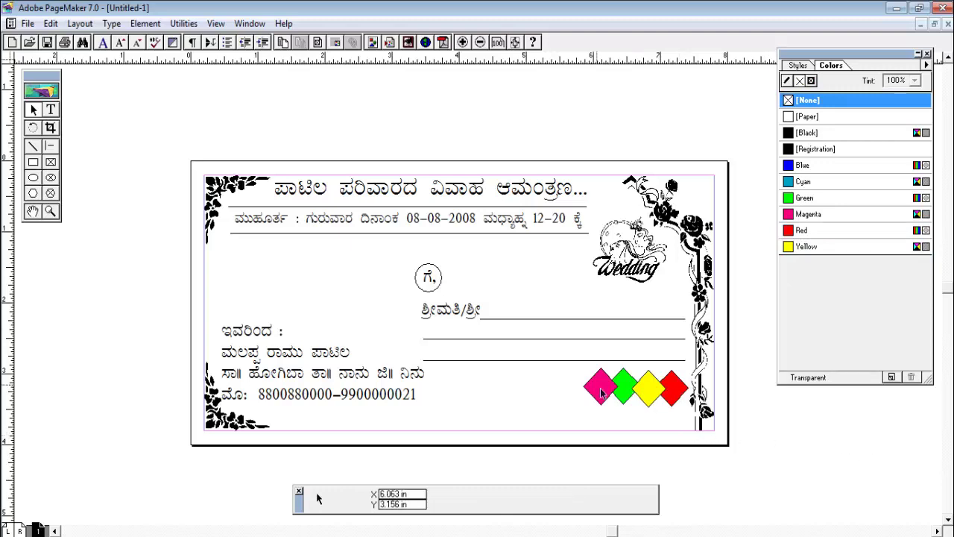
left_click(805, 118)
left_click(667, 398)
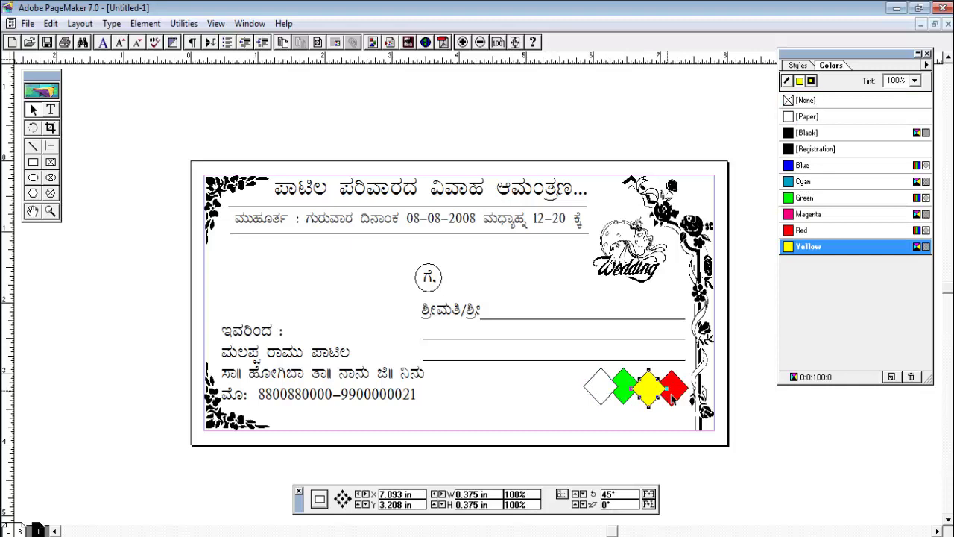
left_click(632, 390)
left_click(801, 232)
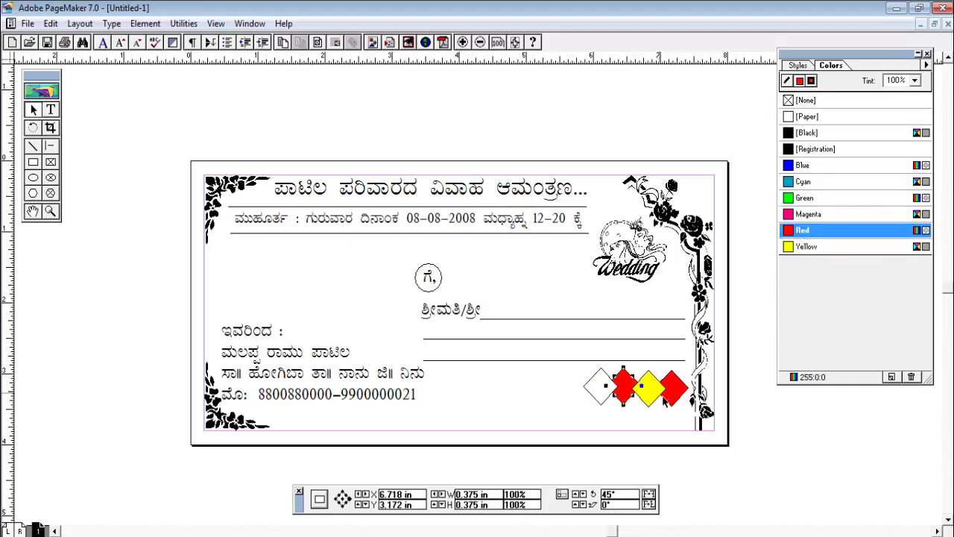
left_click(666, 395)
left_click(806, 116)
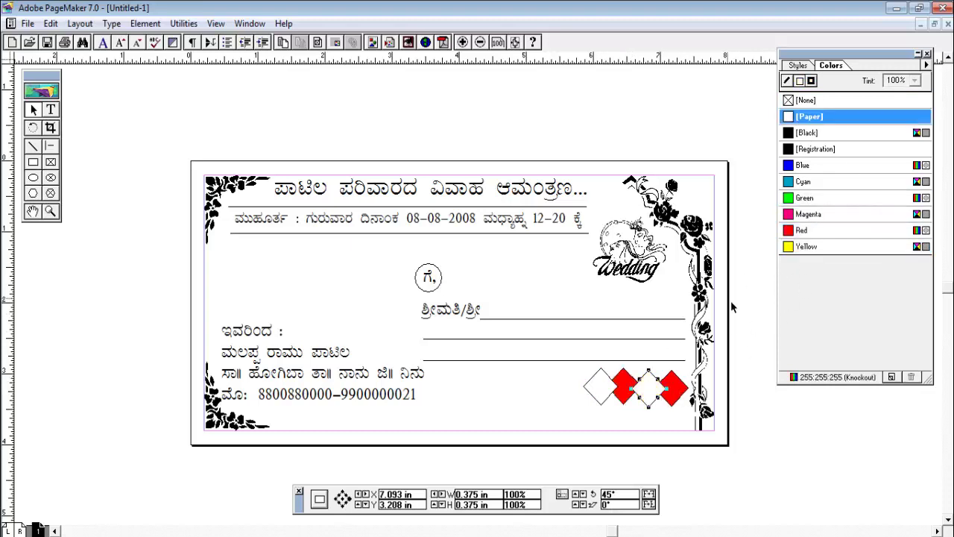
left_click(684, 393)
left_click(805, 246)
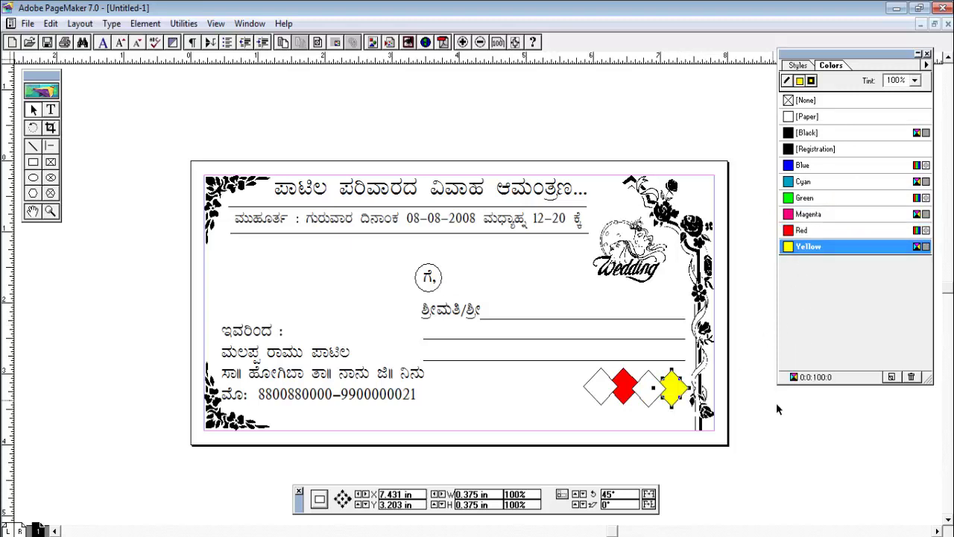
left_click(776, 402)
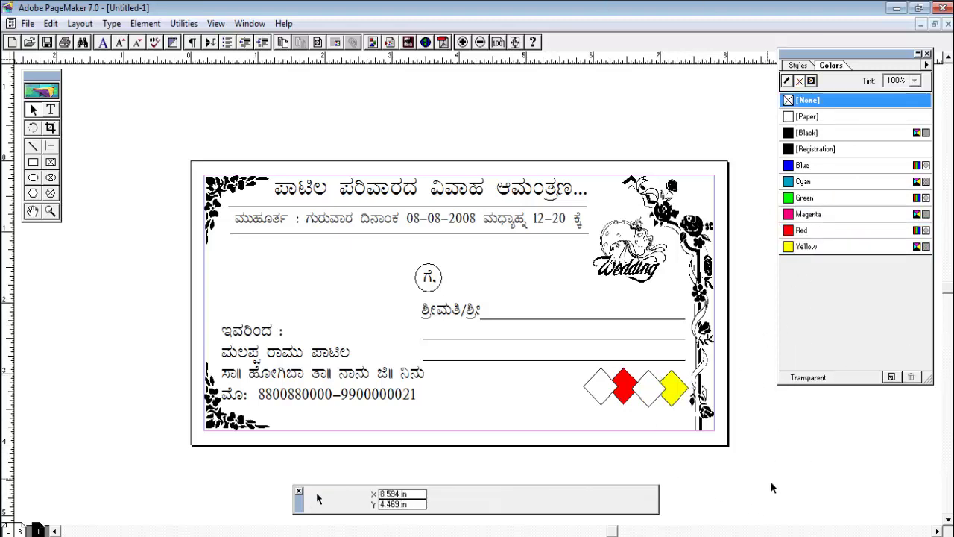
Fill the circle around ಗೆ, cyan and send it behind the text
left_click(36, 165)
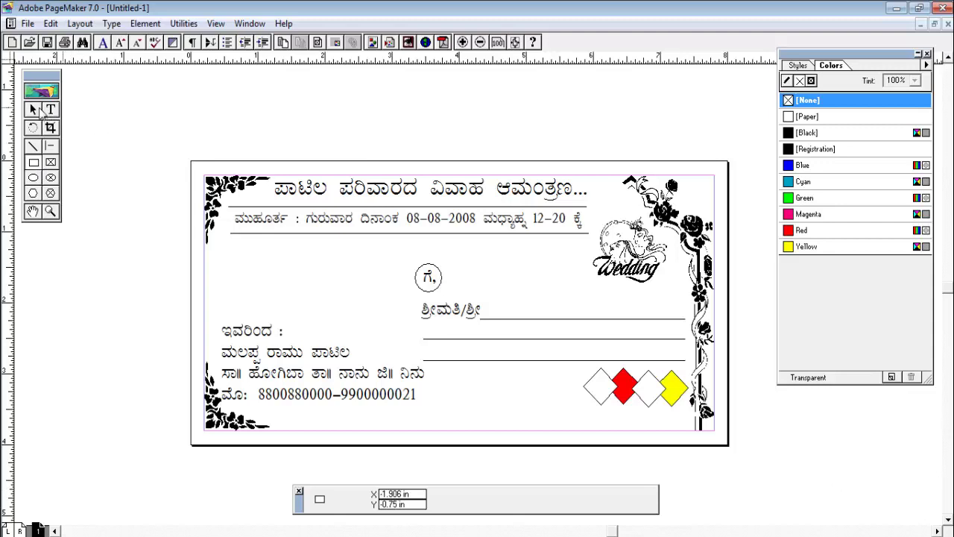
left_click(33, 109)
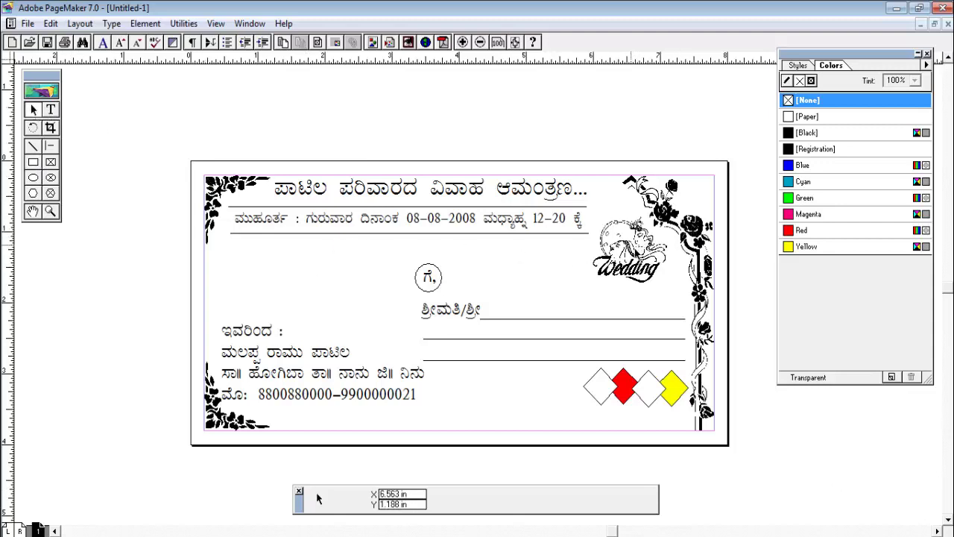
left_click(429, 277)
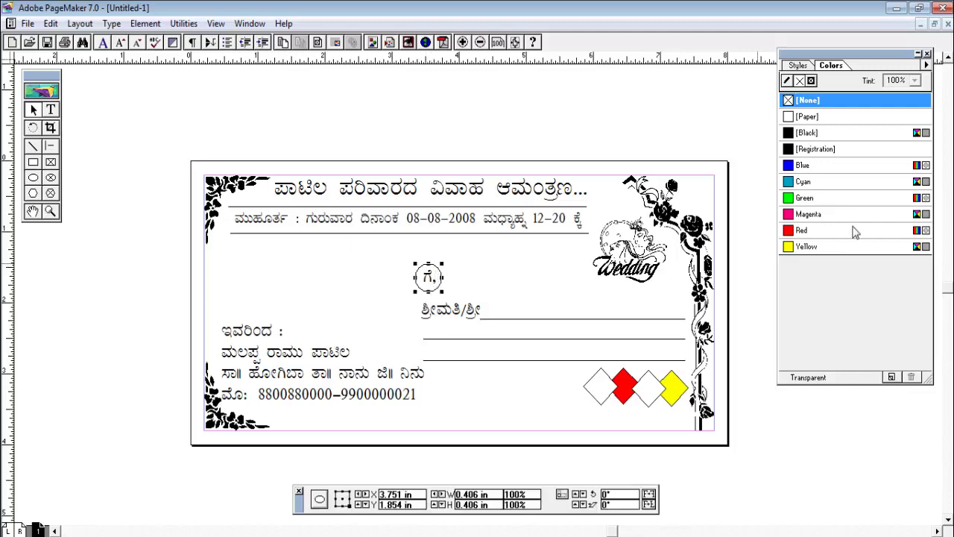
left_click(805, 183)
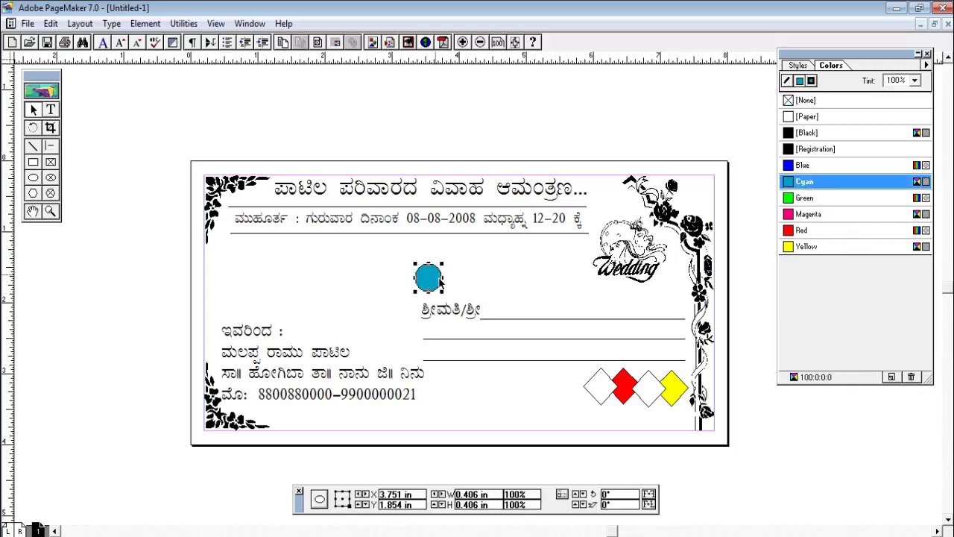
left_click(145, 23)
mouse_move(194, 118)
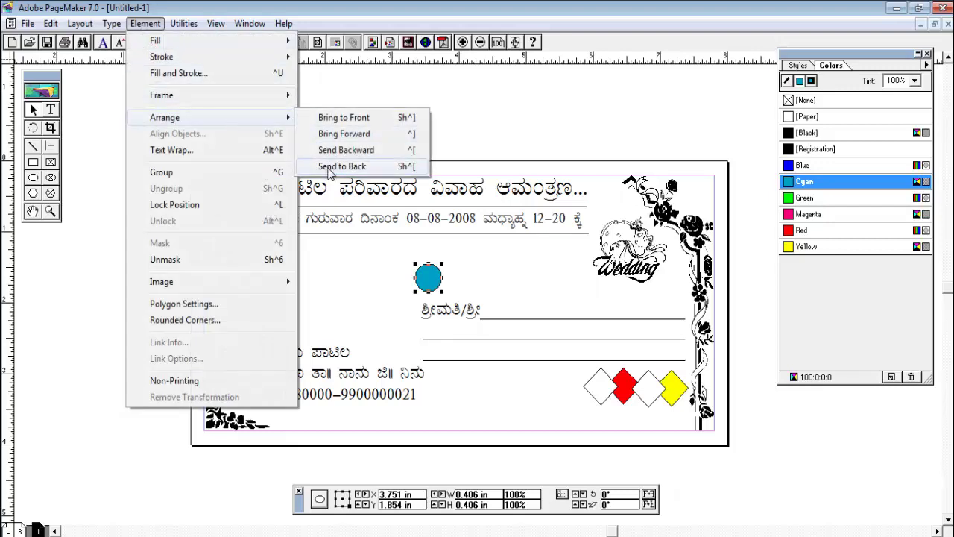
left_click(331, 170)
Change the circle's fill to green and inspect the ಗೆ, text block's fill
left_click(803, 200)
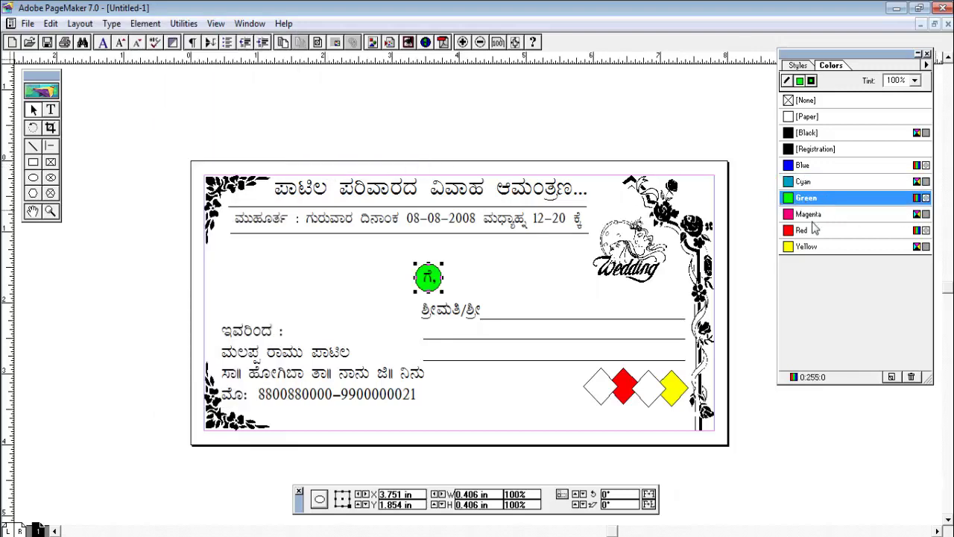
left_click(655, 126)
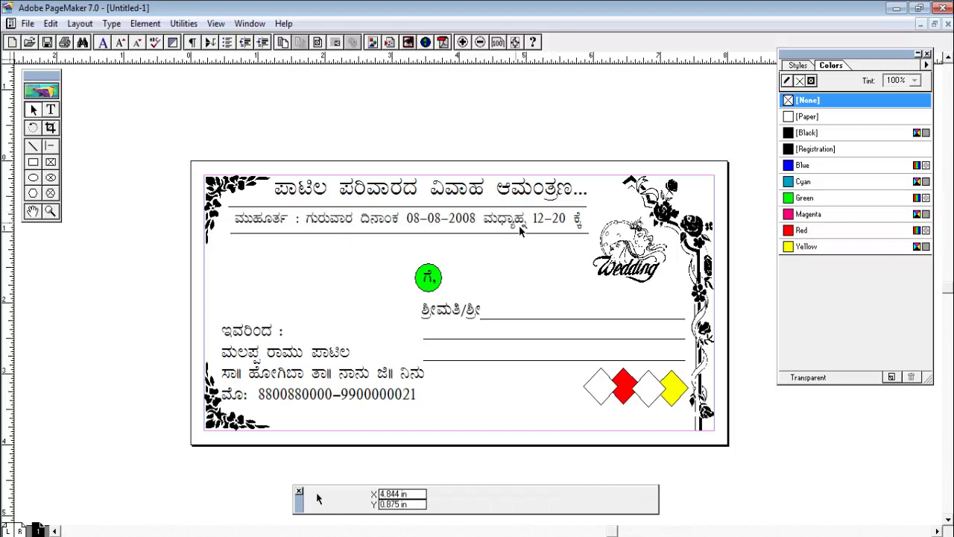
left_click(460, 274)
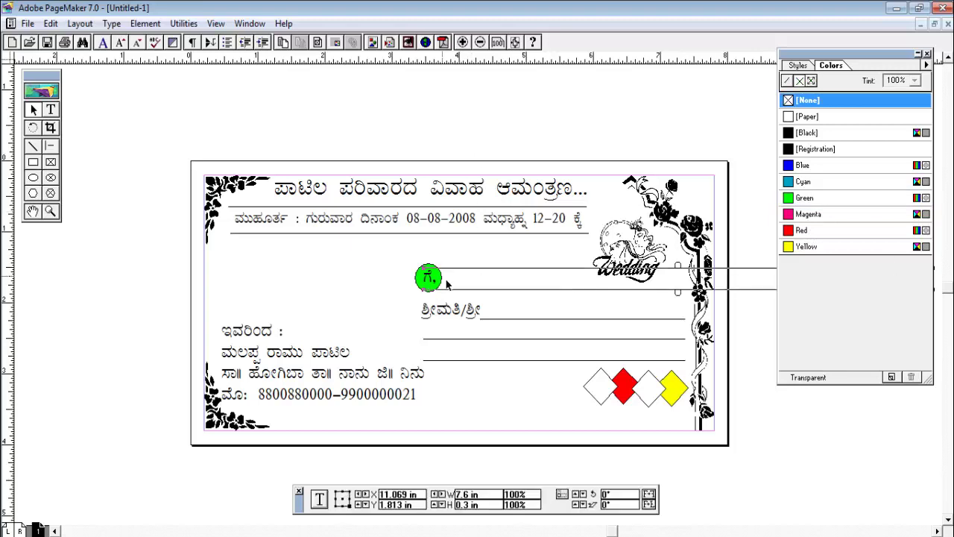
left_click(788, 82)
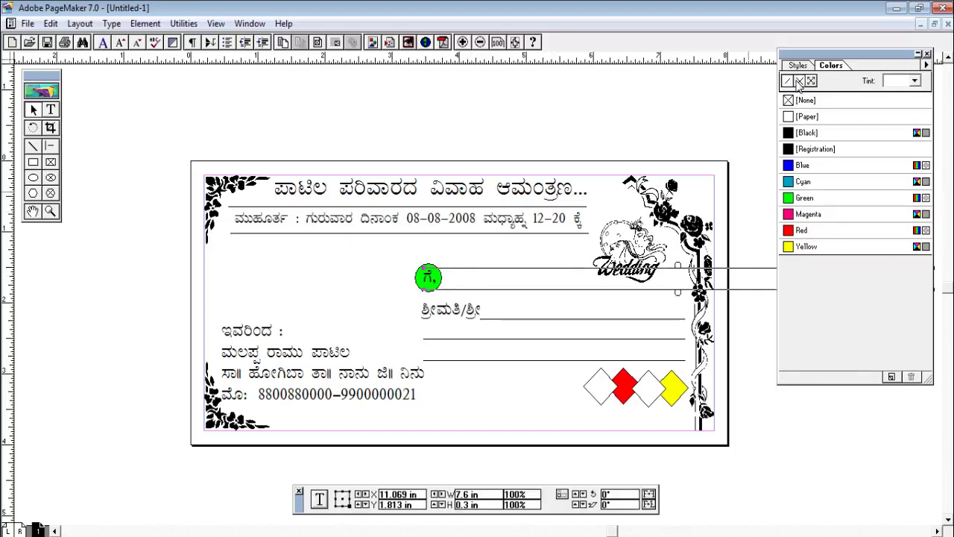
left_click(799, 81)
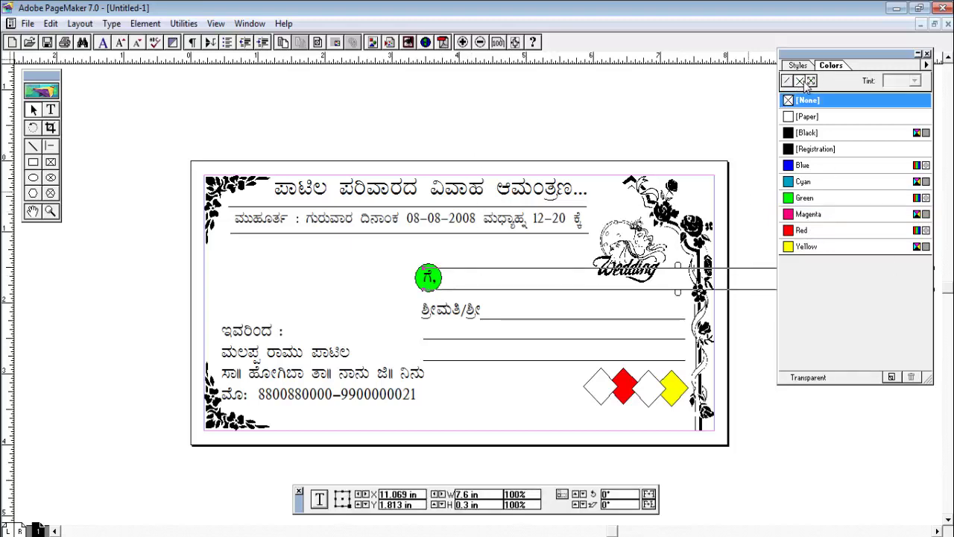
left_click(809, 133)
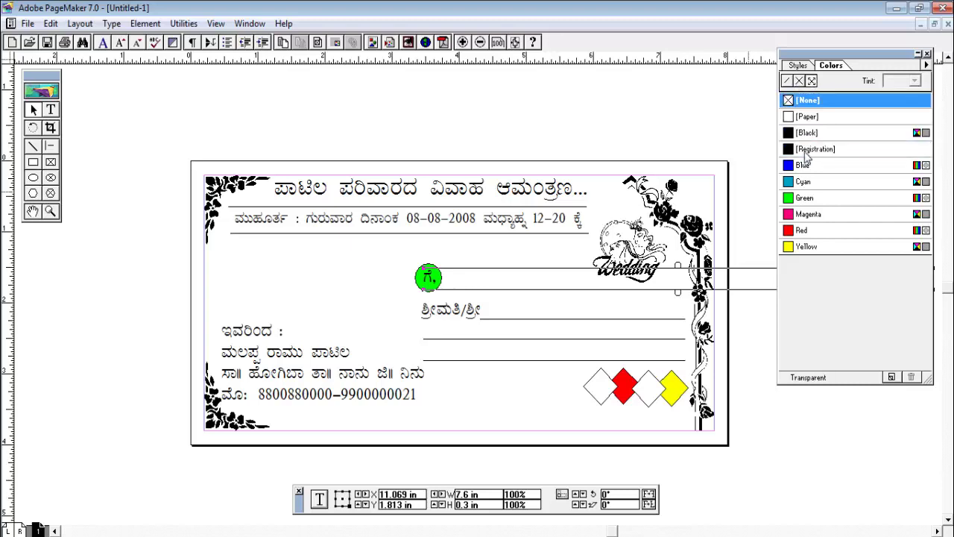
Try paper white, green and blue fills on the circle
left_click(422, 286)
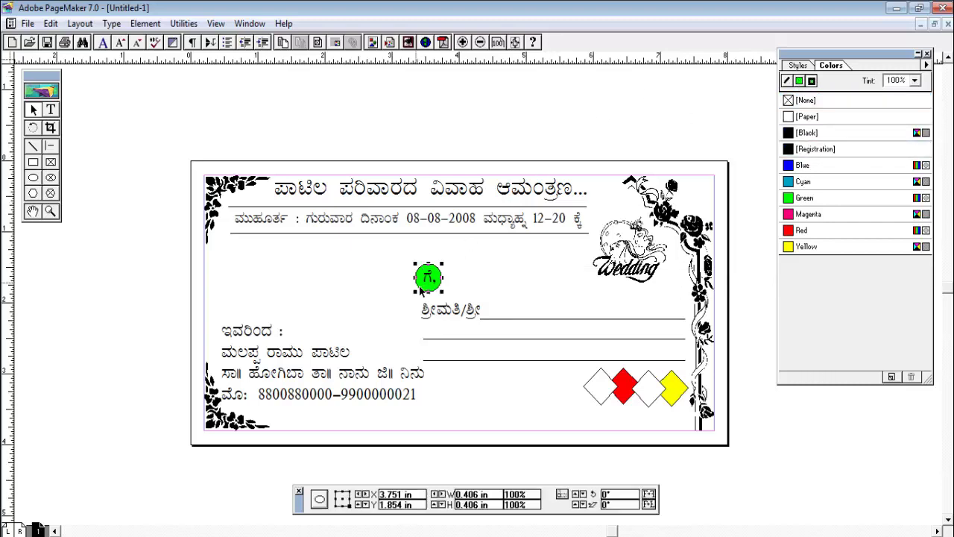
left_click(800, 119)
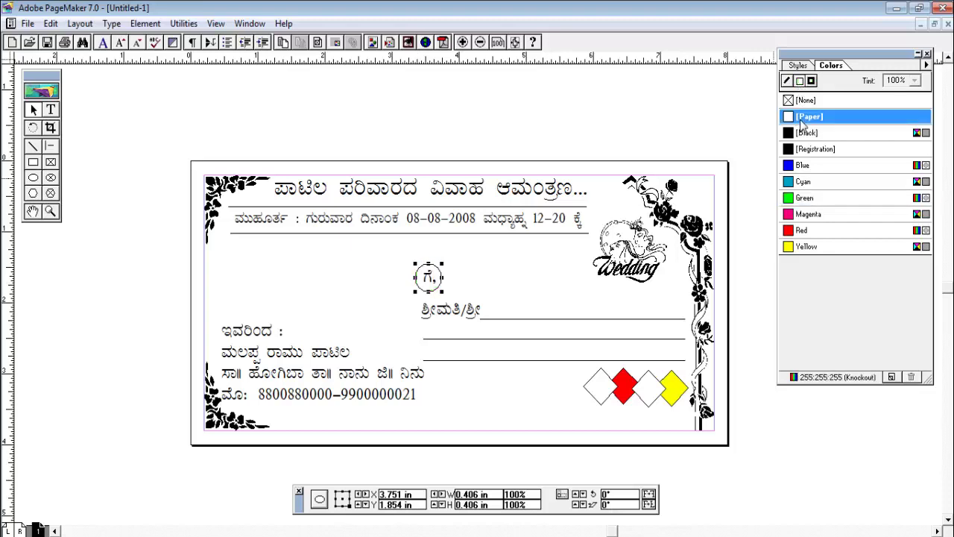
left_click(804, 197)
left_click(811, 80)
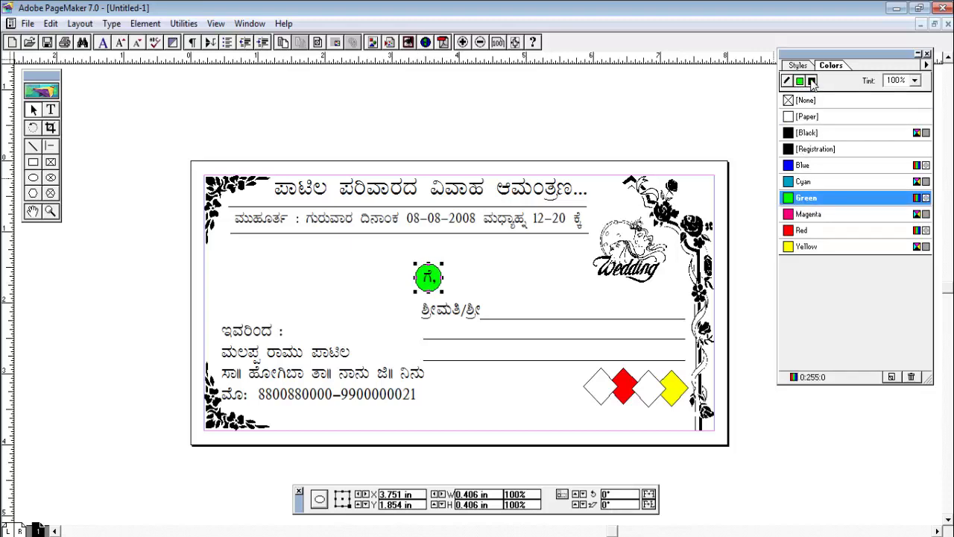
left_click(805, 119)
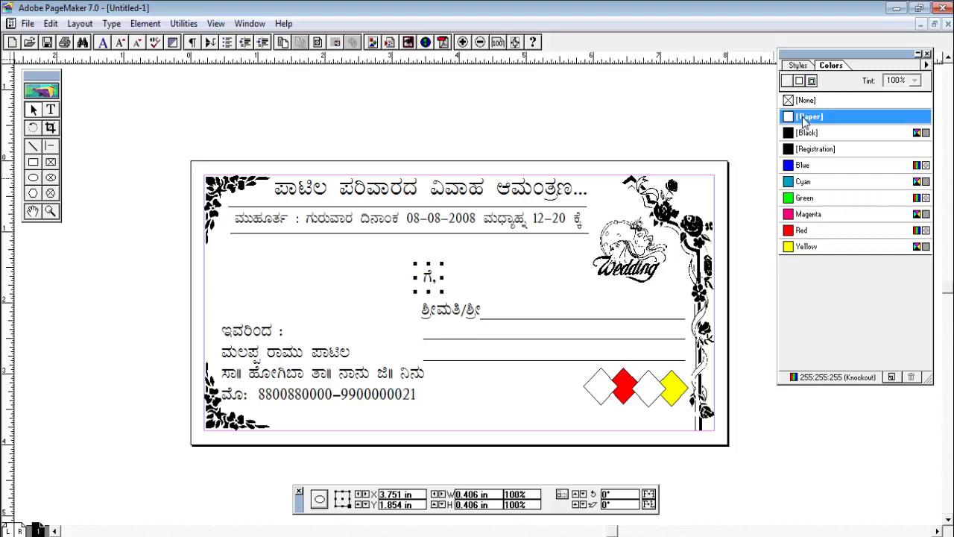
left_click(803, 165)
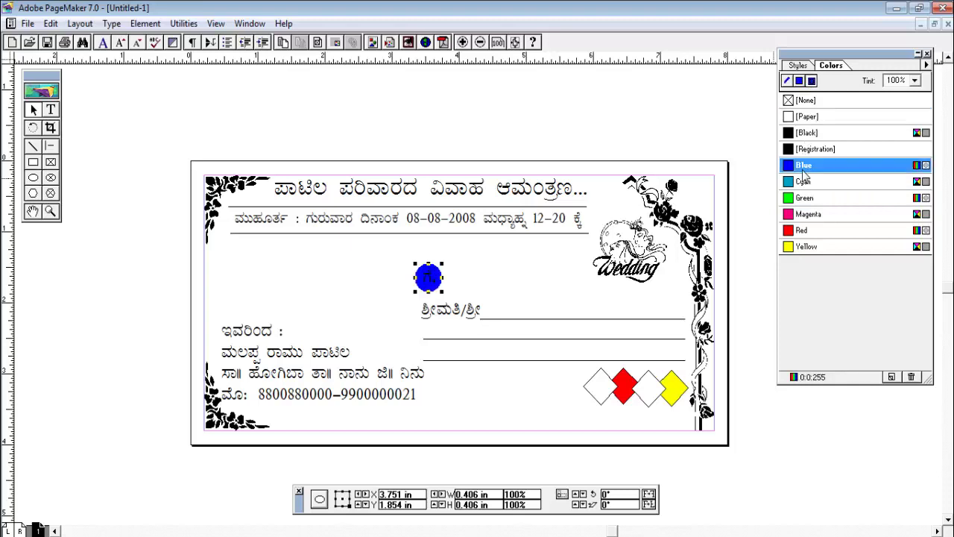
left_click(694, 155)
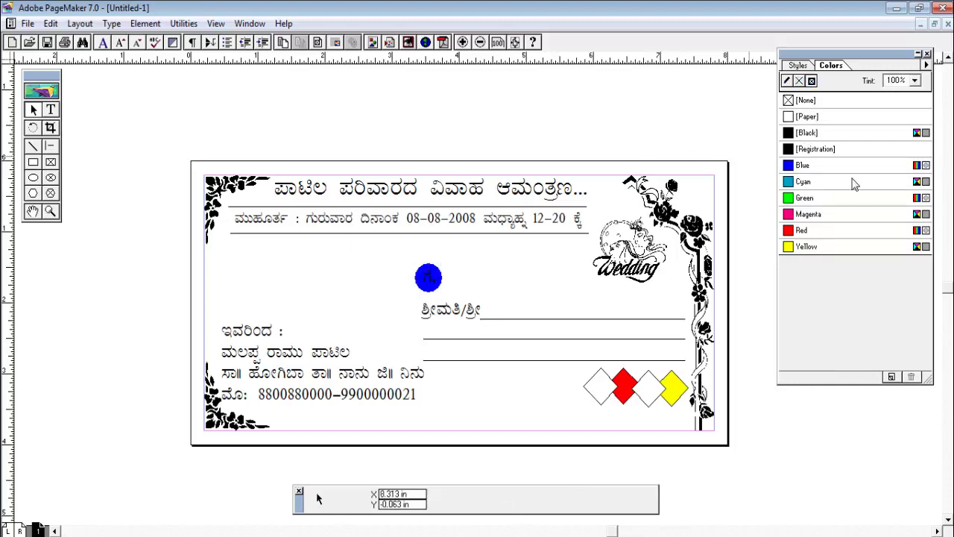
Cycle the circle through cyan, green, yellow and red before settling on magenta
left_click(422, 290)
left_click(812, 183)
left_click(809, 198)
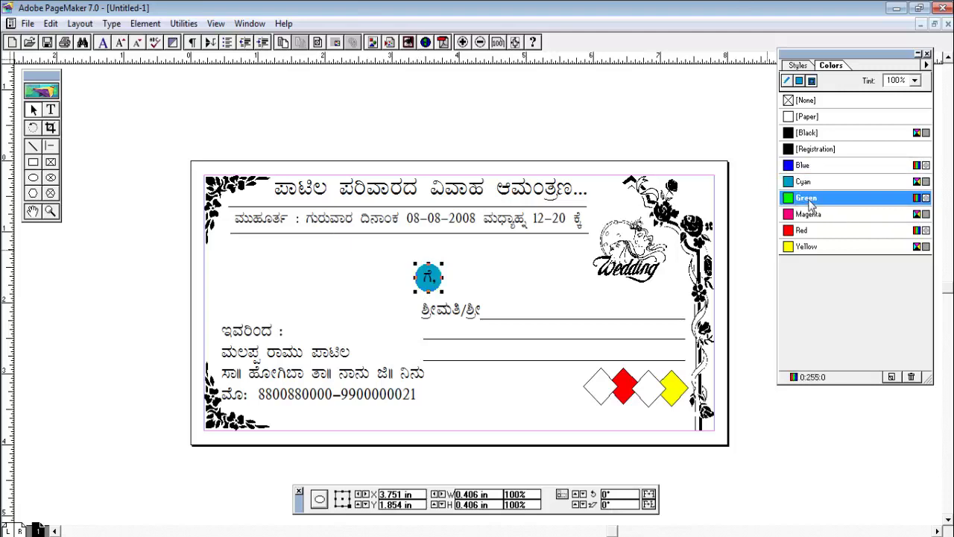
left_click(809, 247)
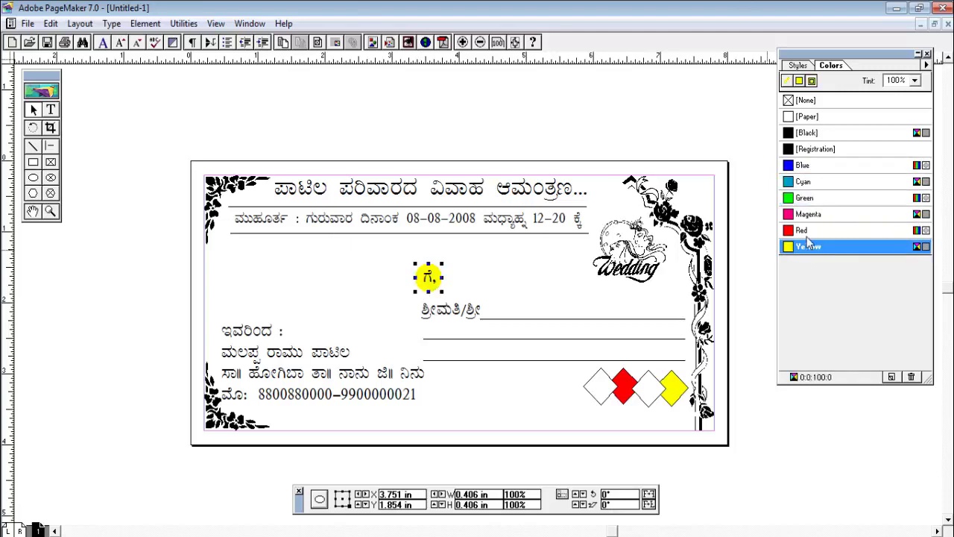
left_click(808, 231)
left_click(808, 214)
left_click(807, 198)
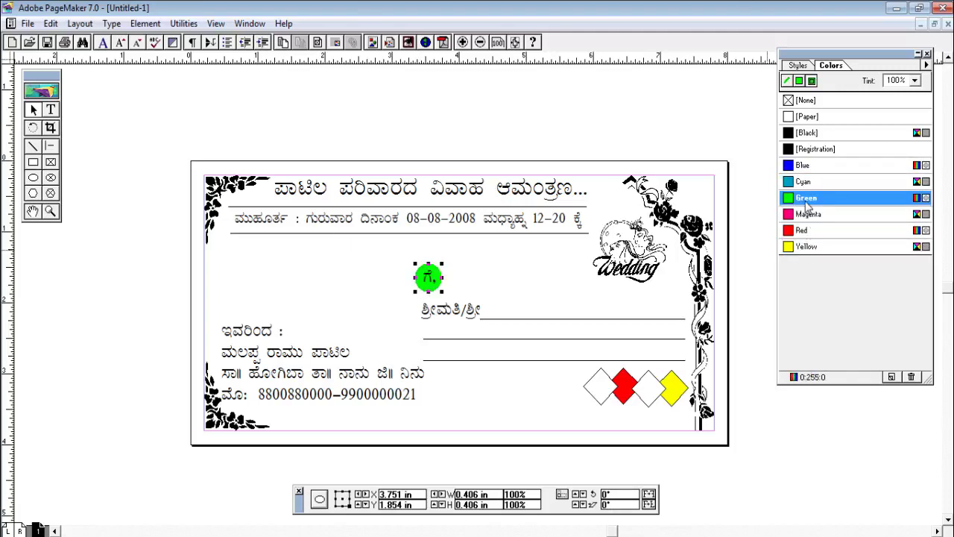
left_click(808, 215)
left_click(565, 118)
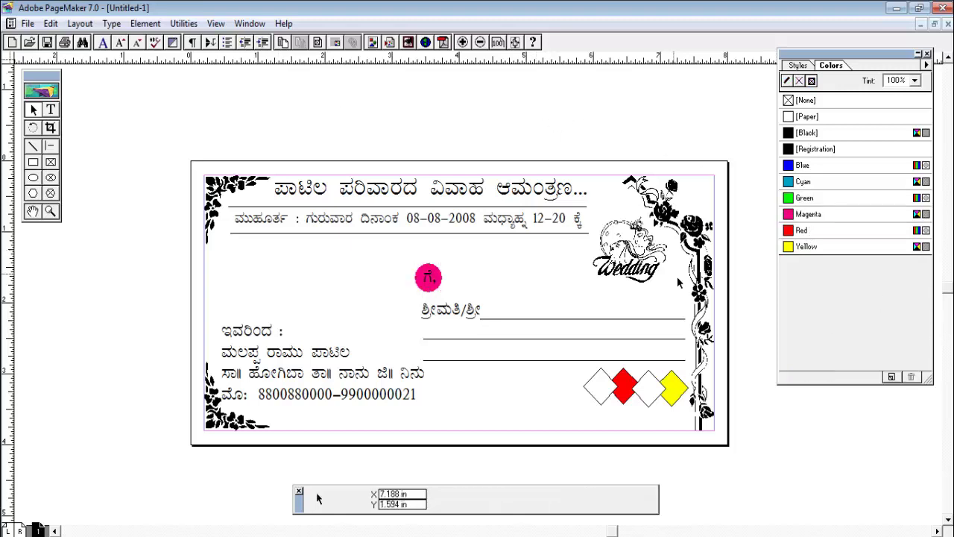
left_click(267, 348)
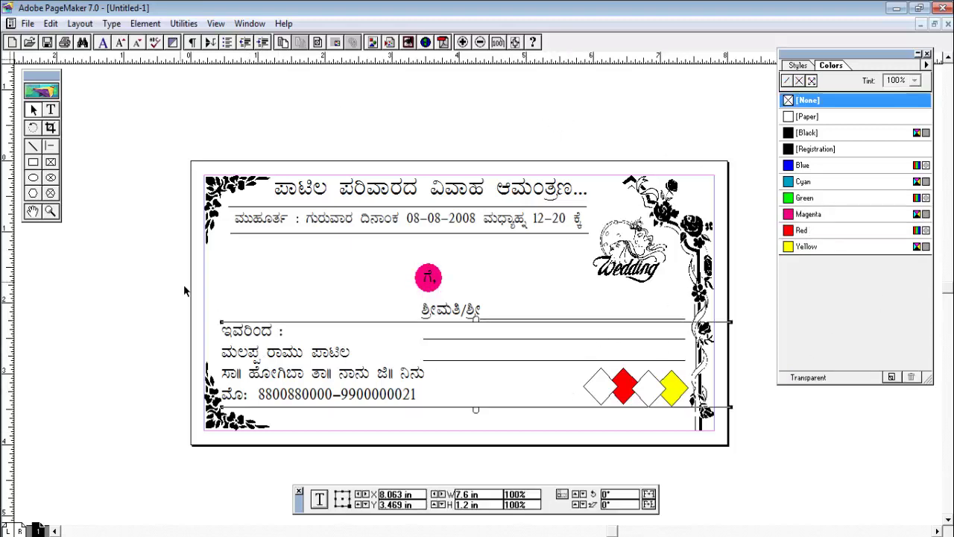
Set the sender's name line to 20 pt bold and colour it red
left_click(51, 110)
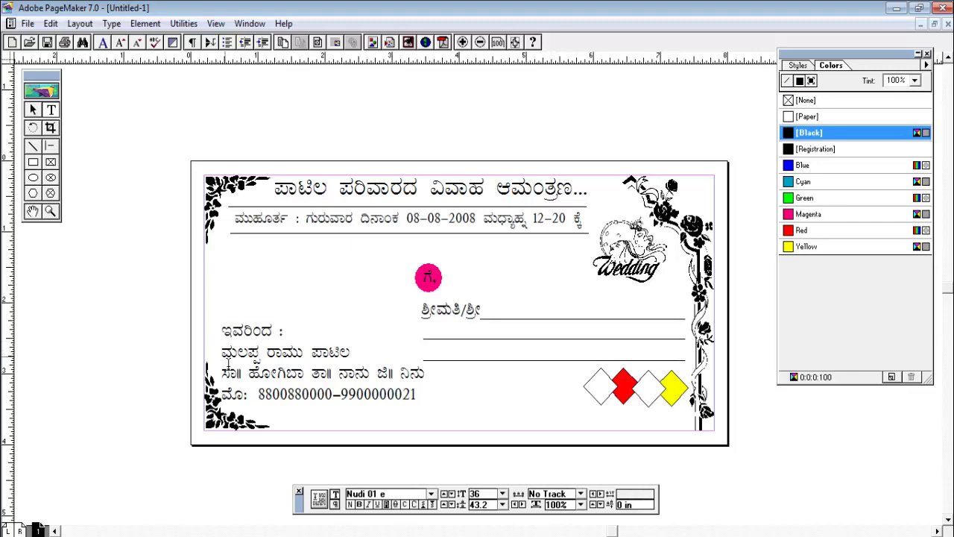
left_click_drag(227, 362, 419, 367)
double_click(483, 494)
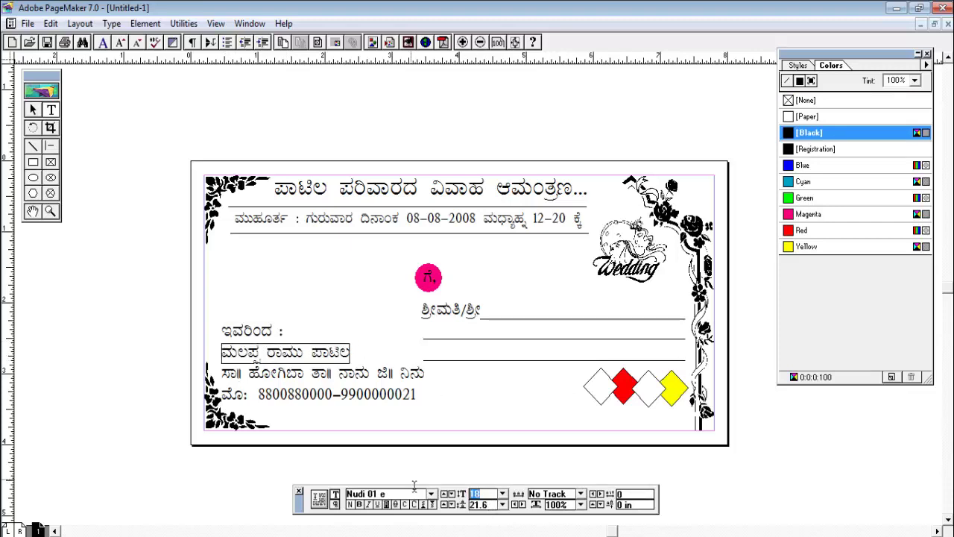
type("20")
key("Return")
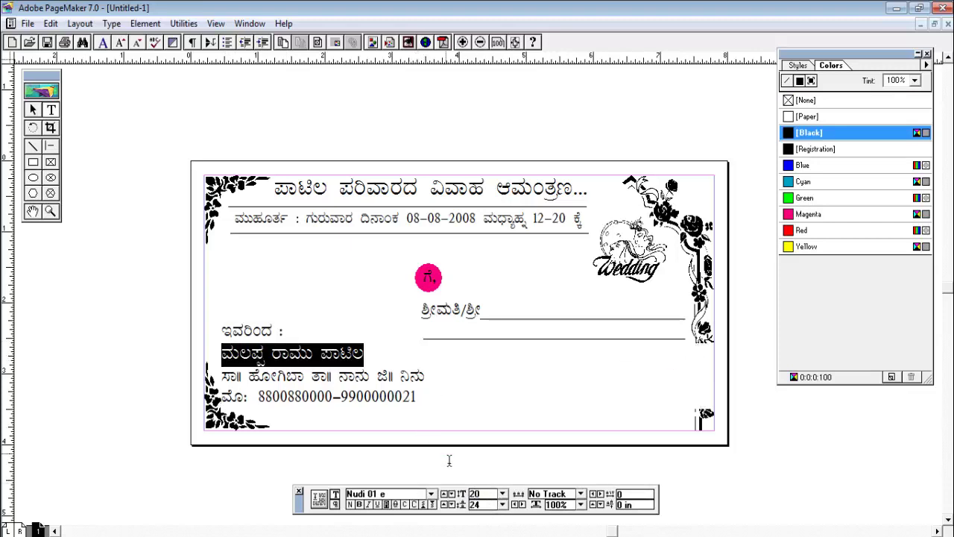
left_click(358, 504)
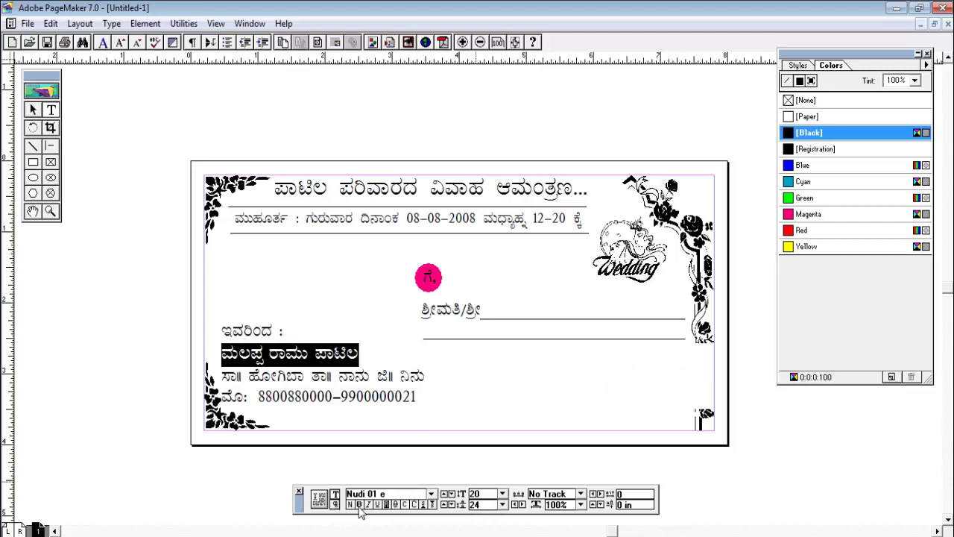
left_click(802, 231)
key("Right")
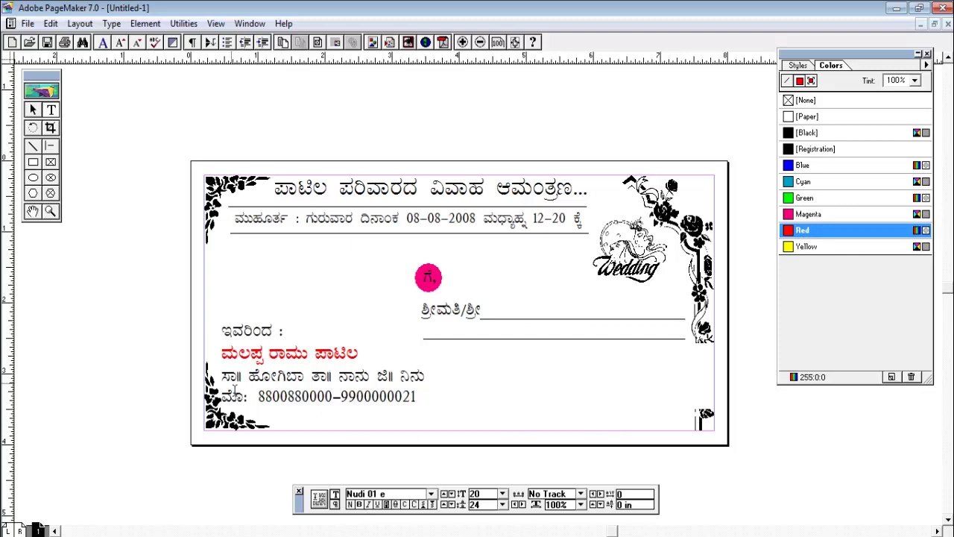
Colour ಇವರಿಂದ : blue and the name, address and phone lines magenta
left_click_drag(222, 332, 283, 333)
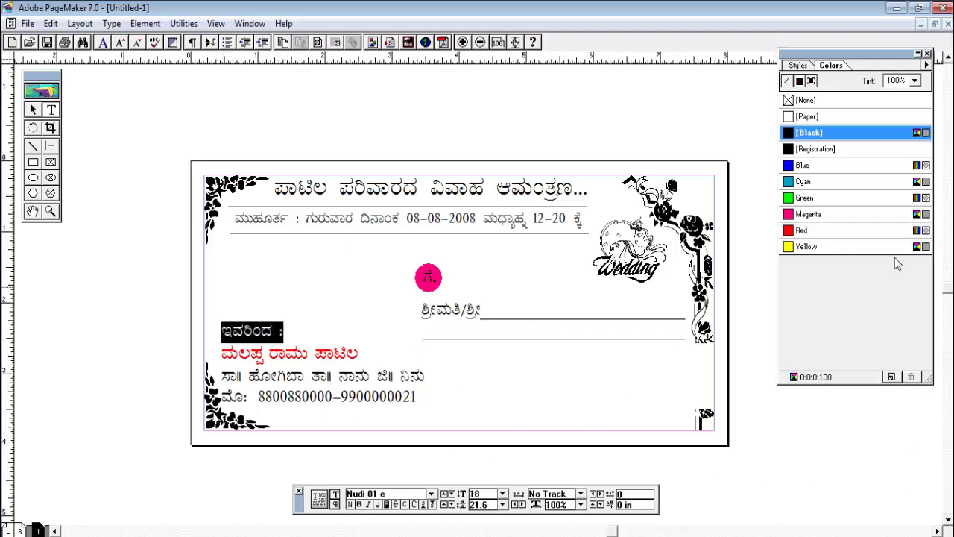
left_click(804, 166)
key("Right")
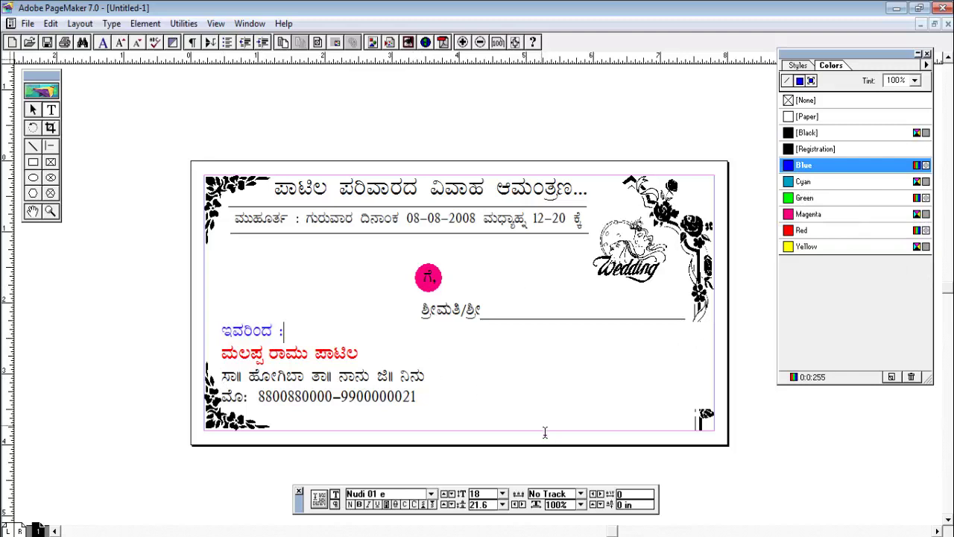
left_click_drag(226, 380, 608, 400)
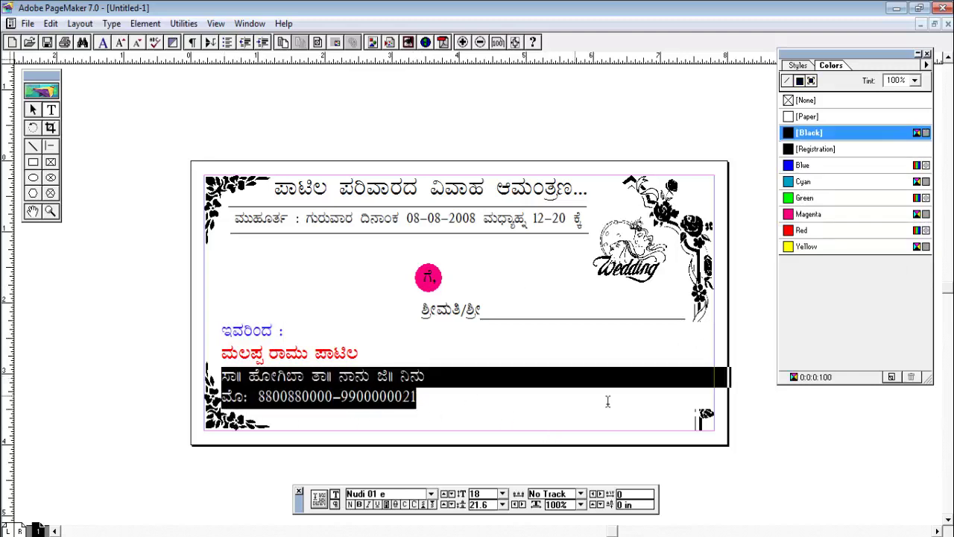
left_click(809, 214)
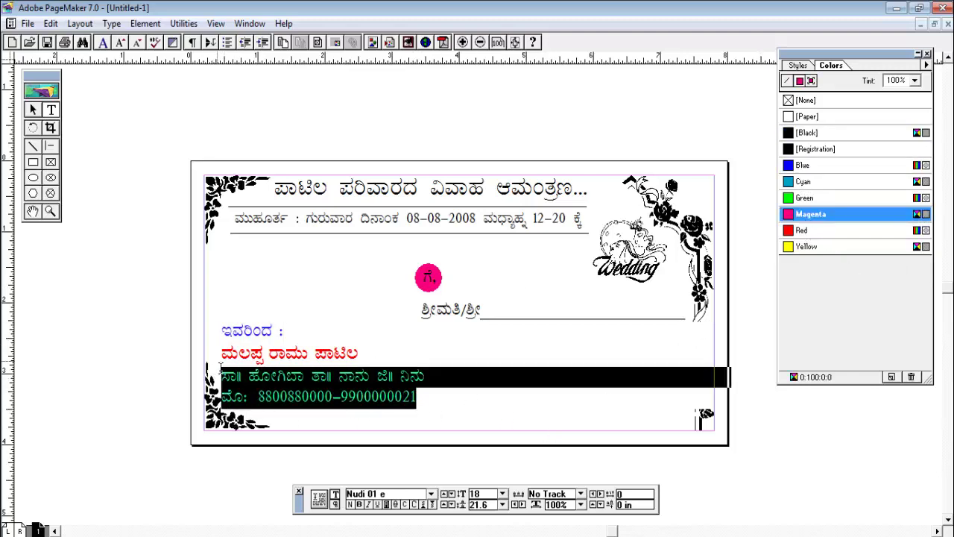
left_click_drag(221, 349, 416, 403)
left_click(808, 217)
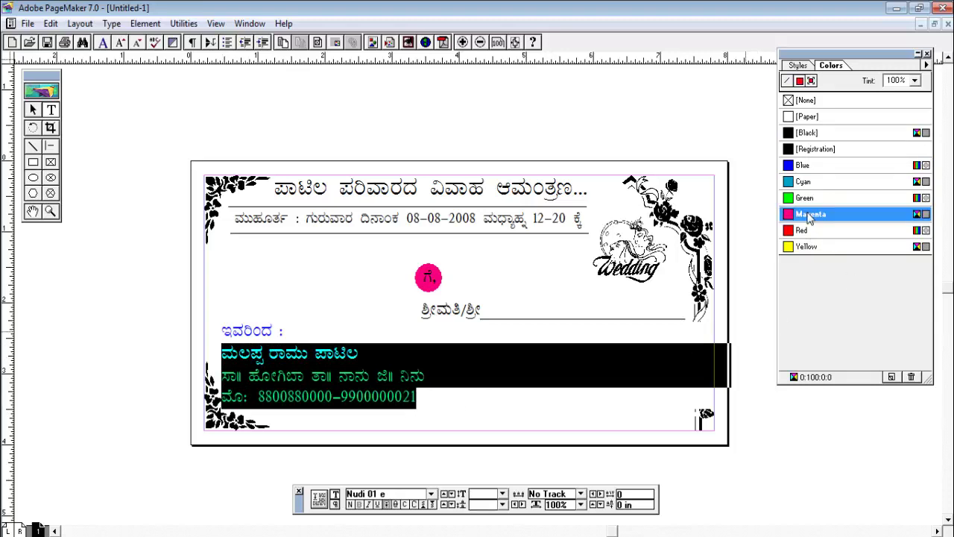
left_click(485, 412)
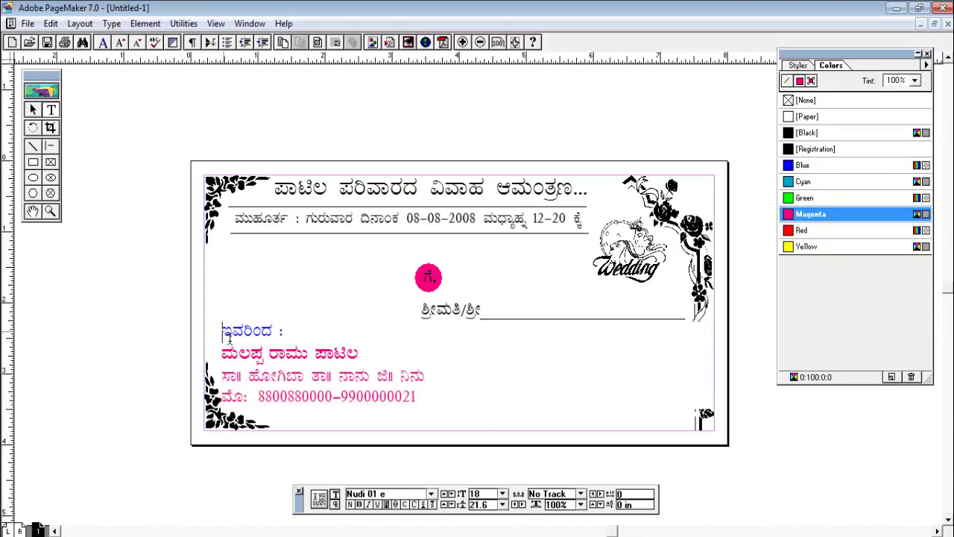
left_click_drag(224, 335, 303, 342)
left_click(363, 344)
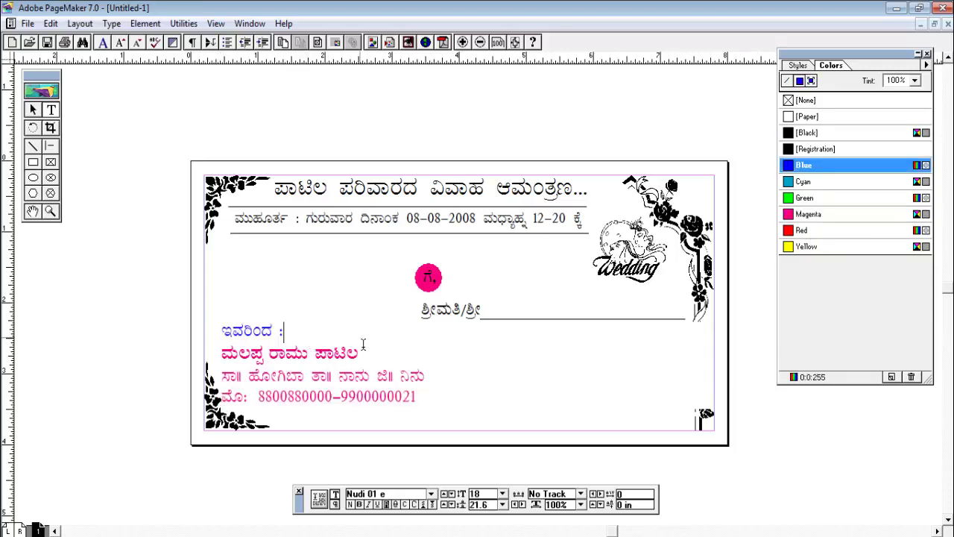
left_click(503, 363)
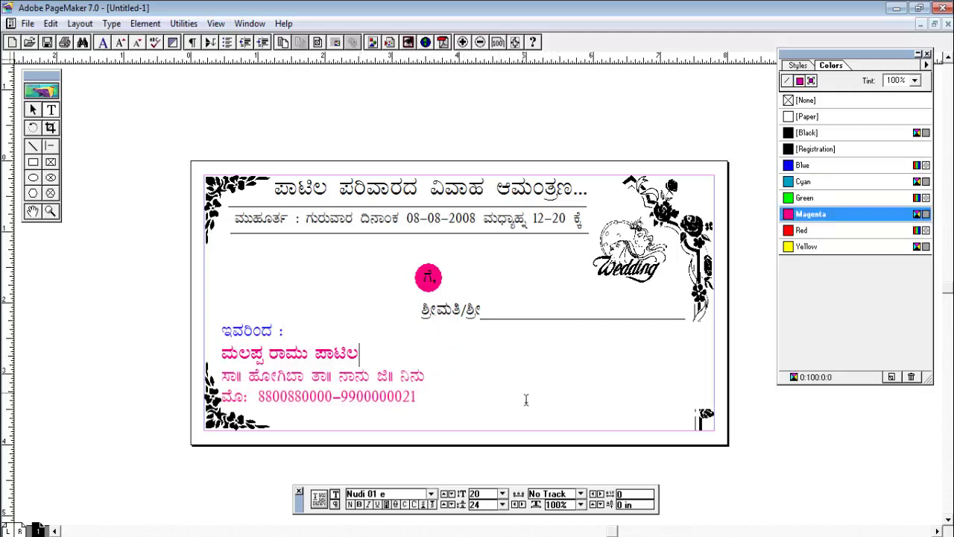
left_click(50, 211)
Reduce the title text size slightly and colour the title blue
left_click(365, 328)
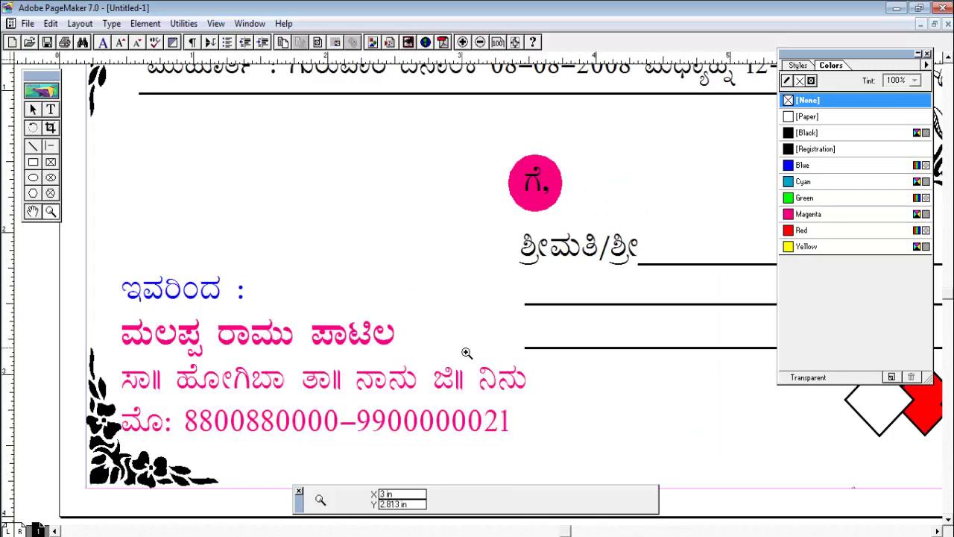
left_click(480, 42)
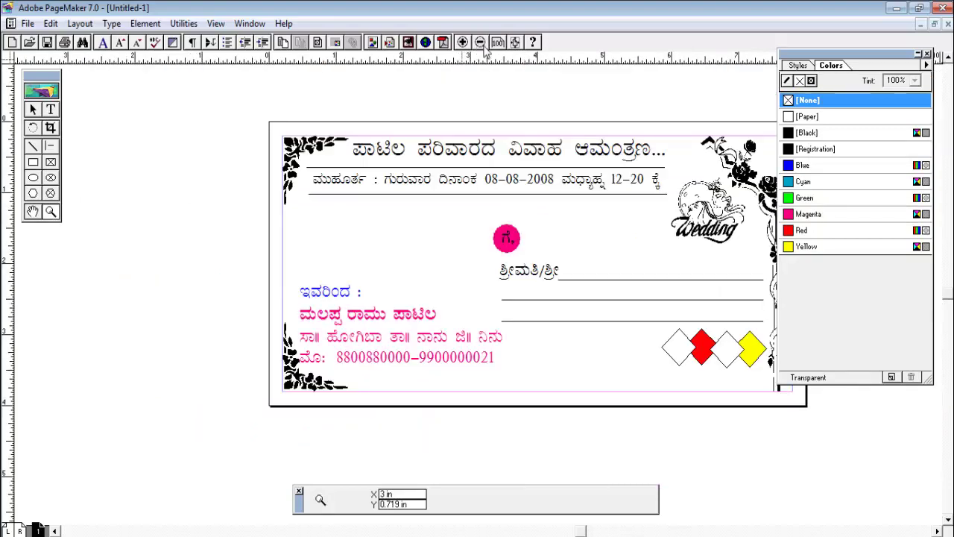
left_click_drag(835, 65, 898, 144)
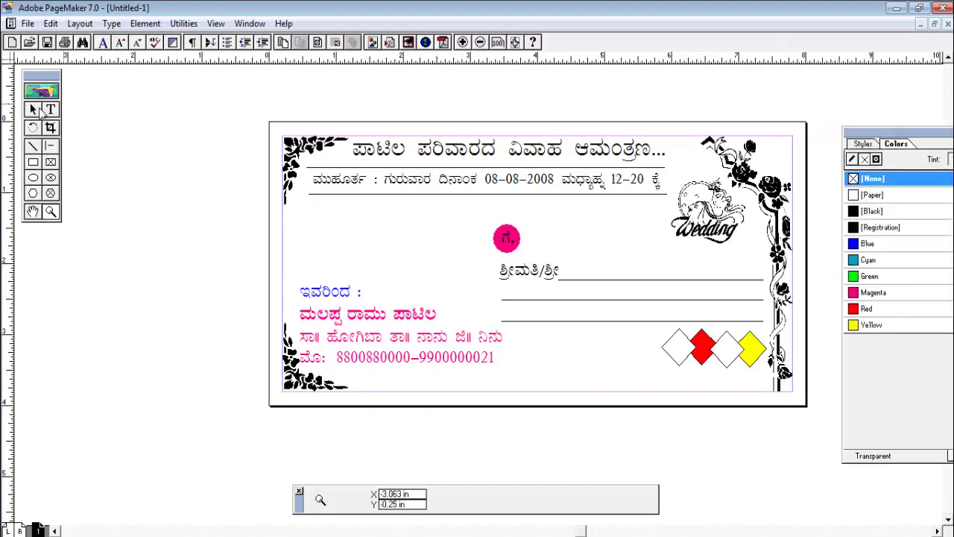
left_click(33, 211)
left_click_drag(478, 280, 404, 302)
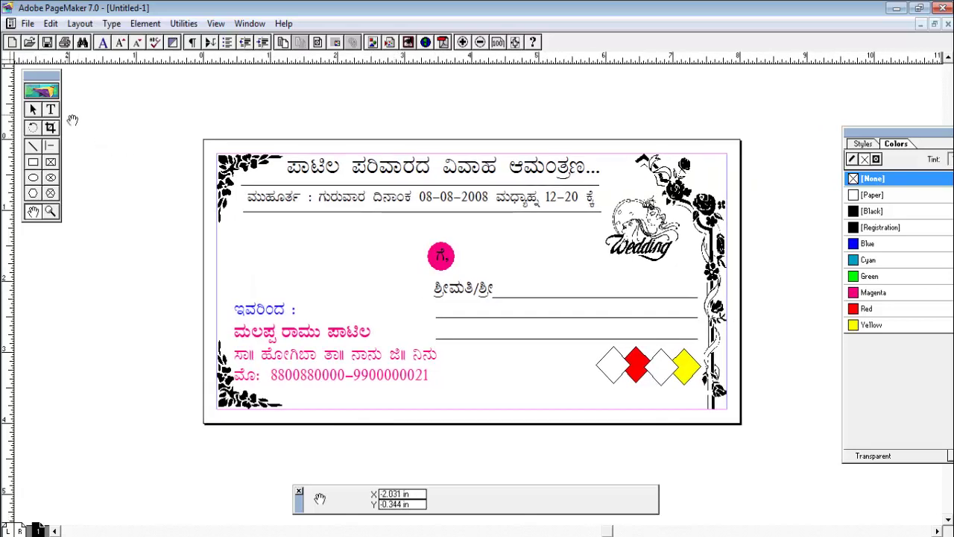
left_click(32, 111)
left_click_drag(291, 176, 600, 173)
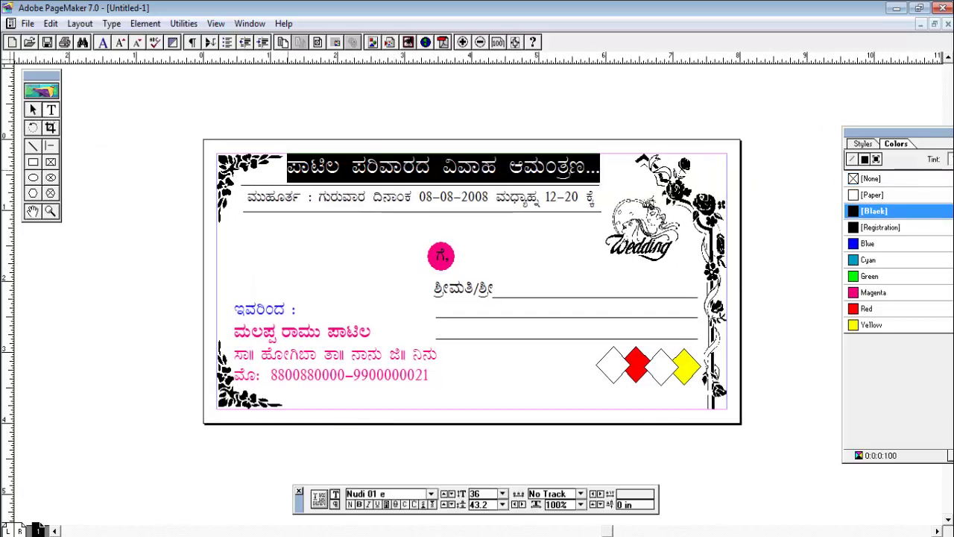
left_click(355, 505)
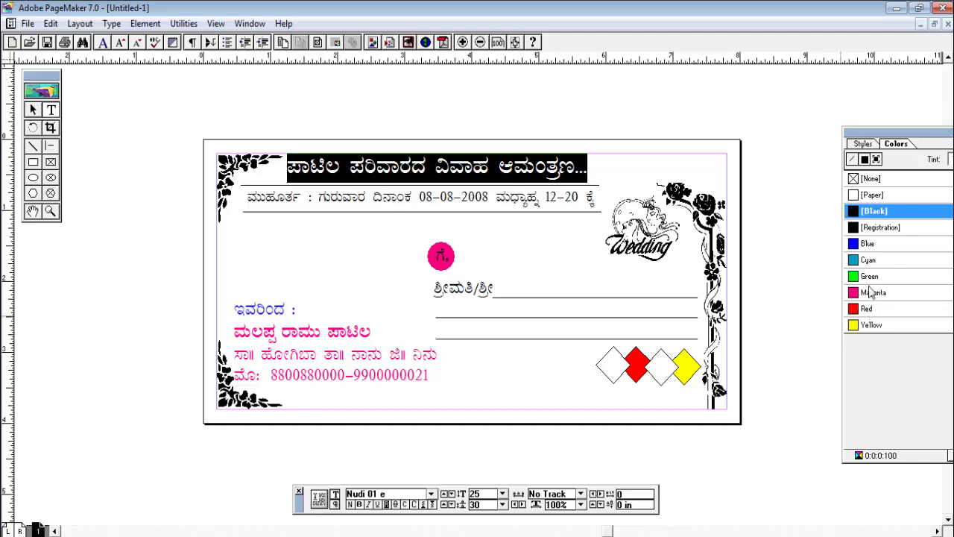
left_click(870, 246)
left_click(569, 246)
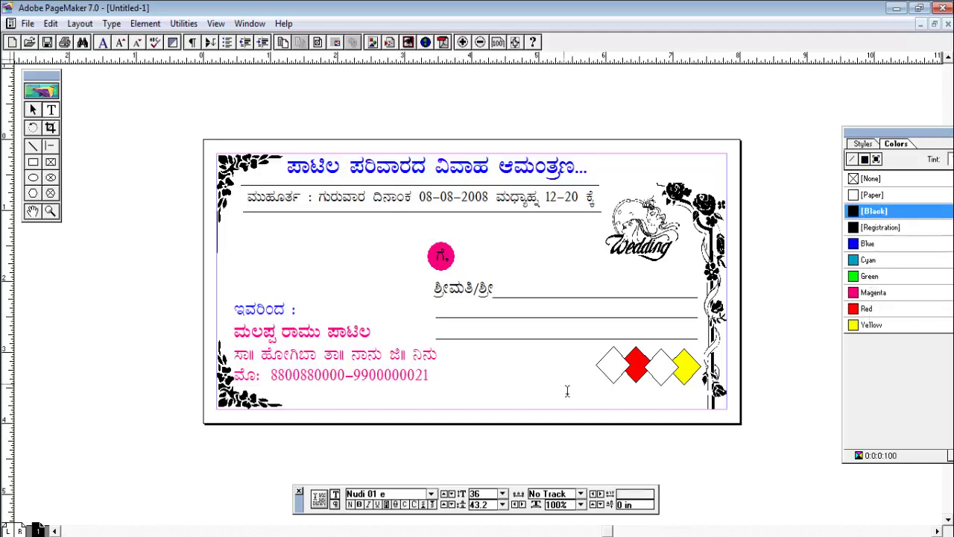
Colour the right floral border magenta after briefly trying blue
left_click(33, 110)
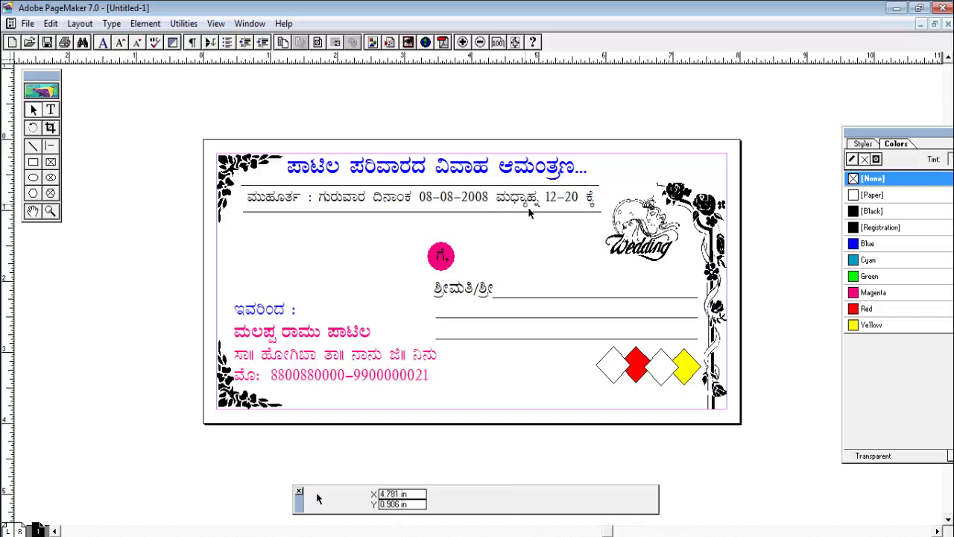
left_click(751, 204)
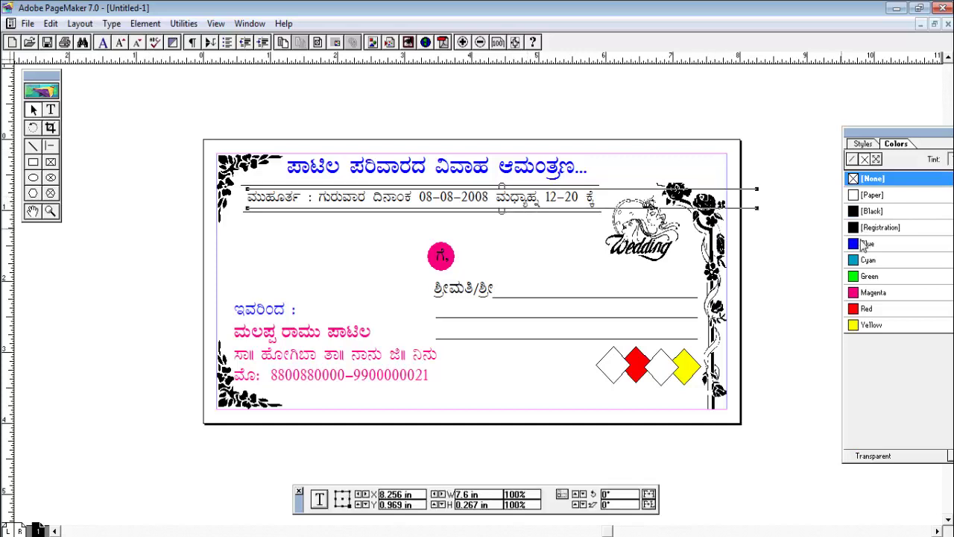
left_click(695, 246)
left_click(708, 227)
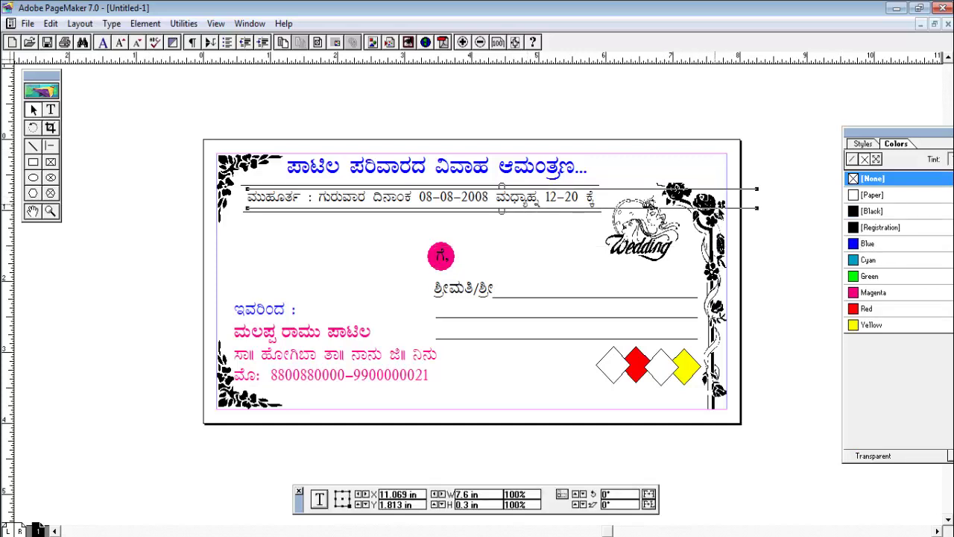
left_click(724, 236)
left_click(863, 243)
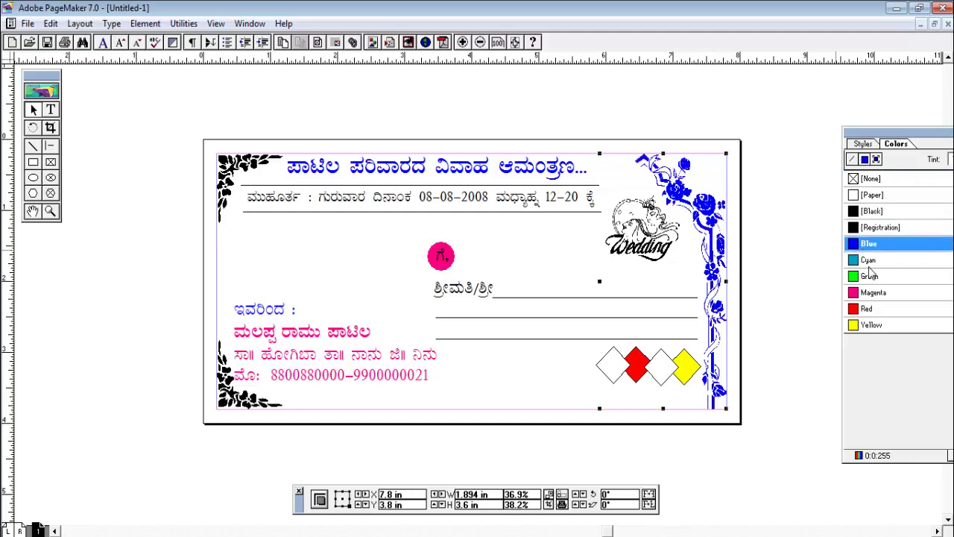
left_click(870, 293)
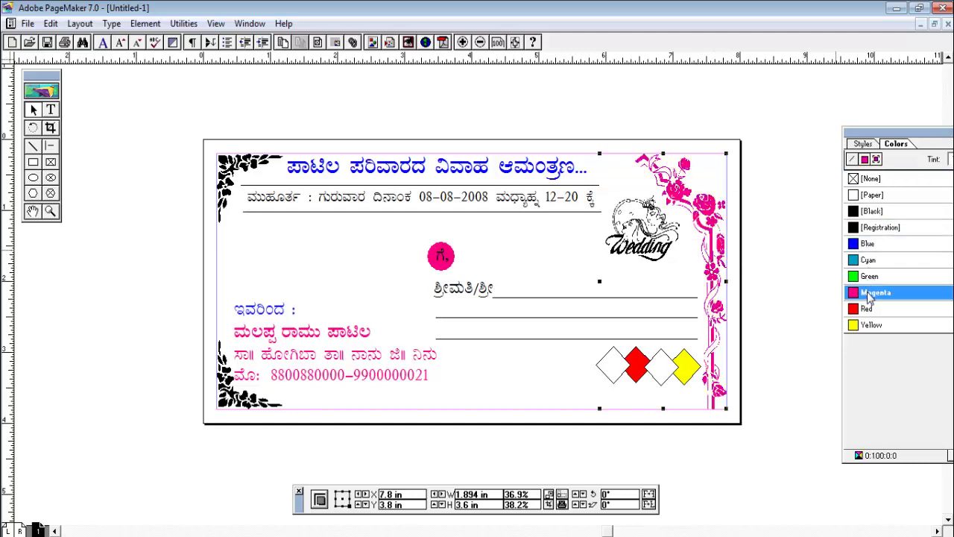
left_click(792, 237)
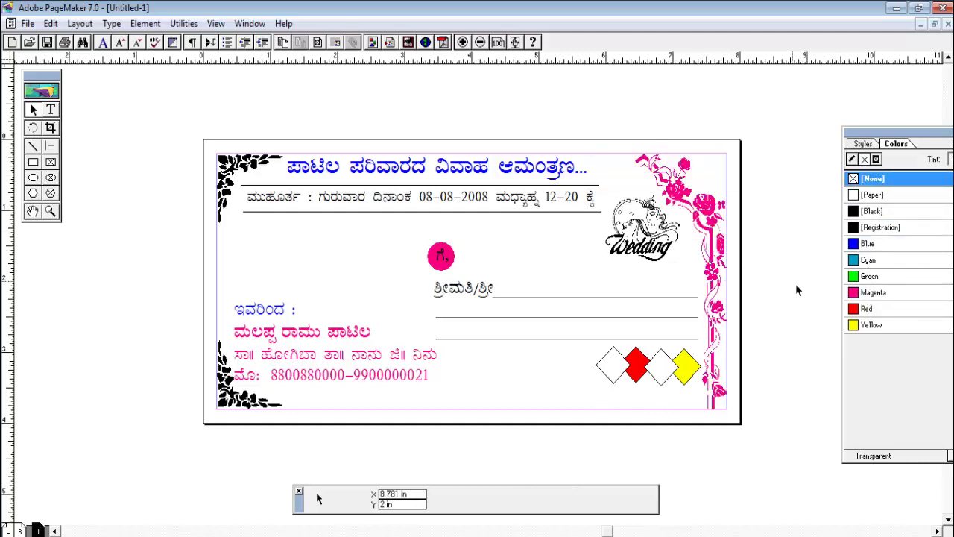
Colour the whole Muhurta date line red
left_click(402, 207)
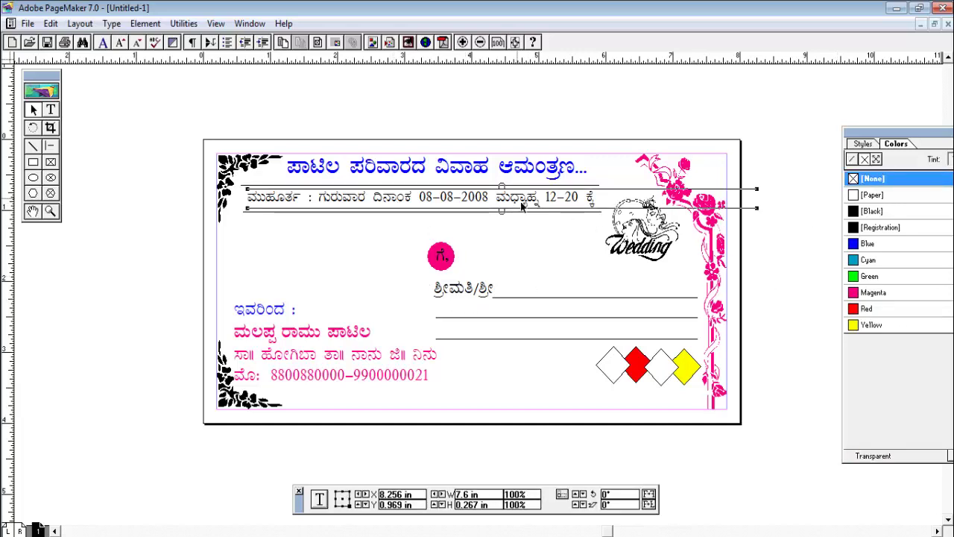
key("shift+F4")
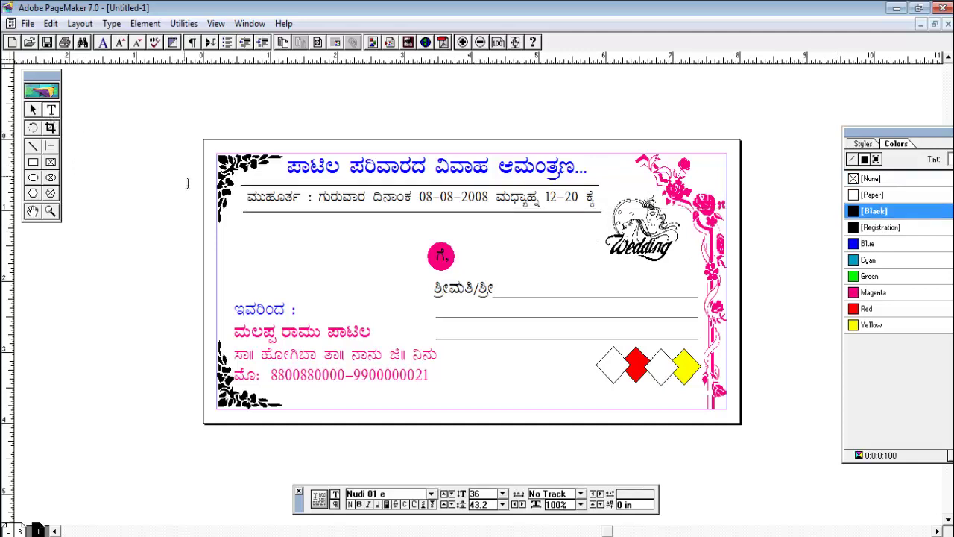
left_click_drag(258, 210, 533, 225)
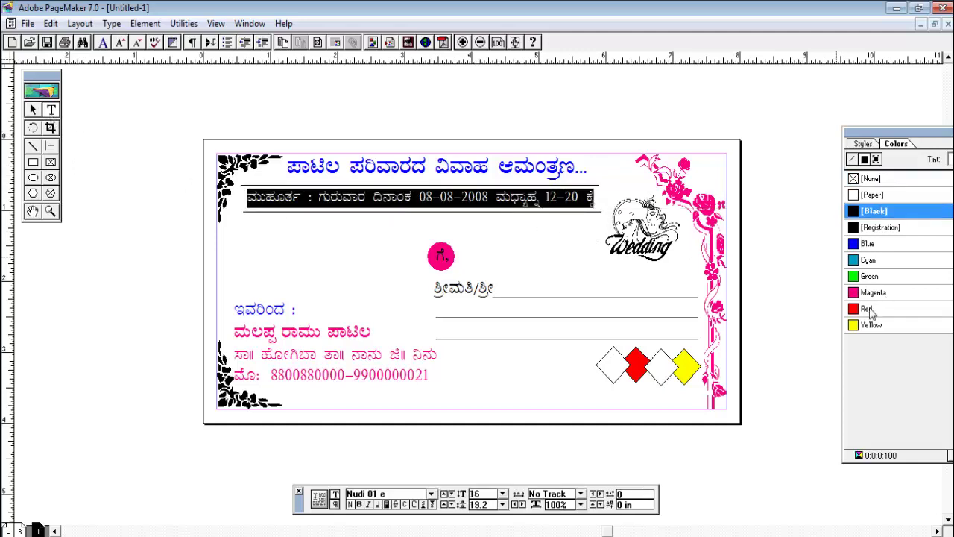
left_click(867, 308)
left_click(32, 110)
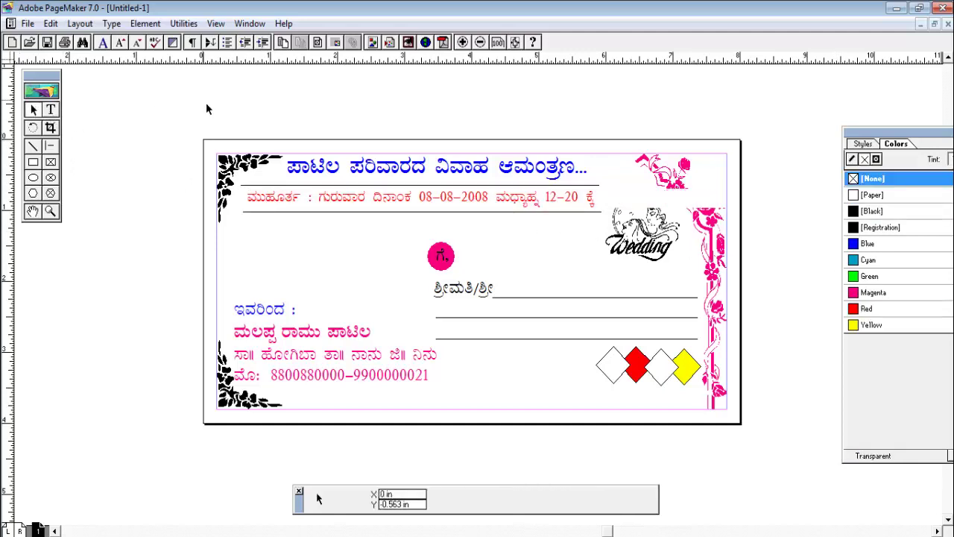
Colour the top-left and bottom-left floral corners green, then minimize PageMaker
left_click(240, 170)
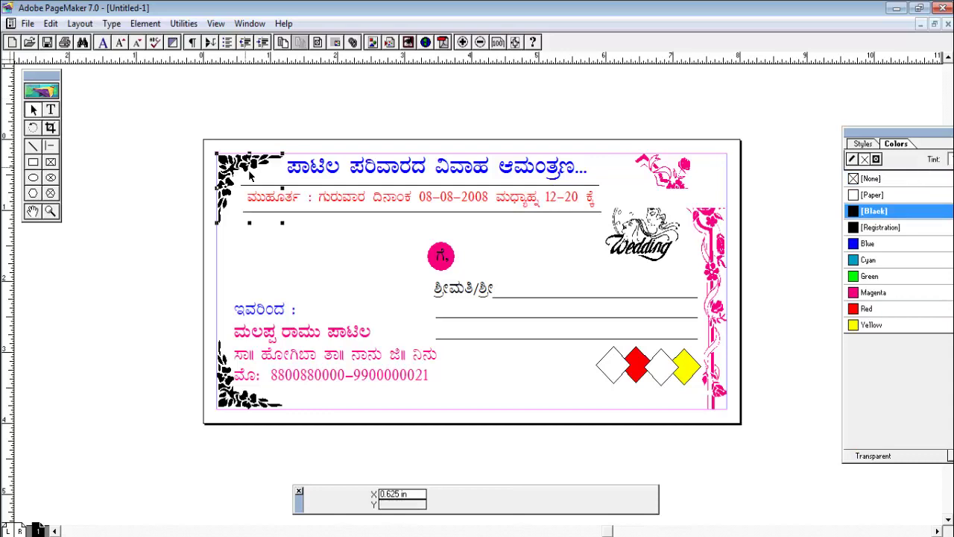
left_click(870, 276)
left_click(263, 410)
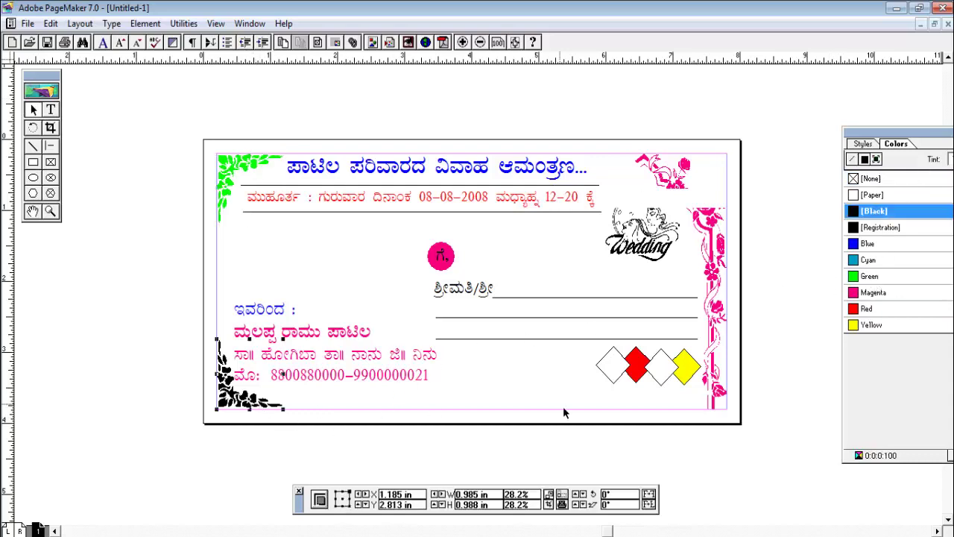
left_click(868, 277)
left_click(726, 113)
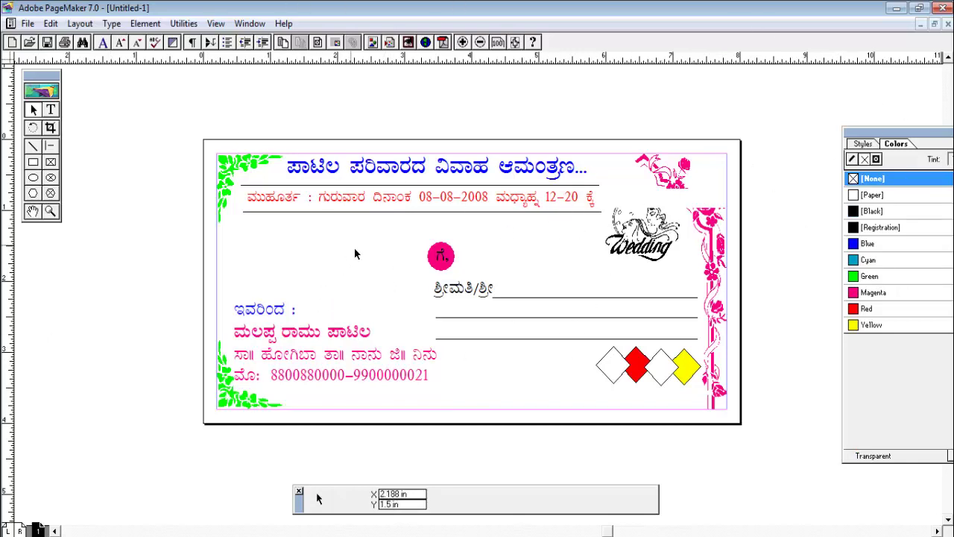
left_click(897, 8)
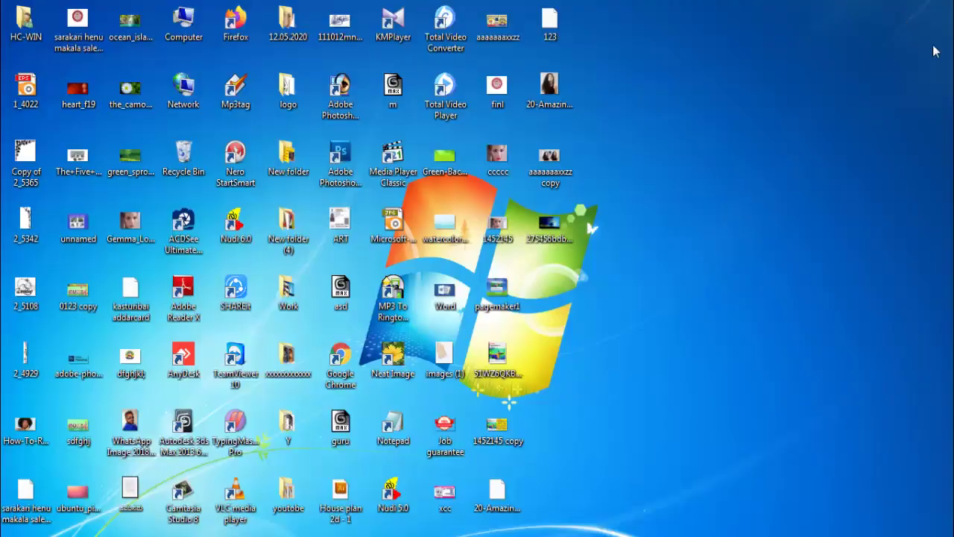
Drag the 1_4022 deity image onto the page and include a copy of it
left_click_drag(26, 88, 317, 497)
left_click(453, 299)
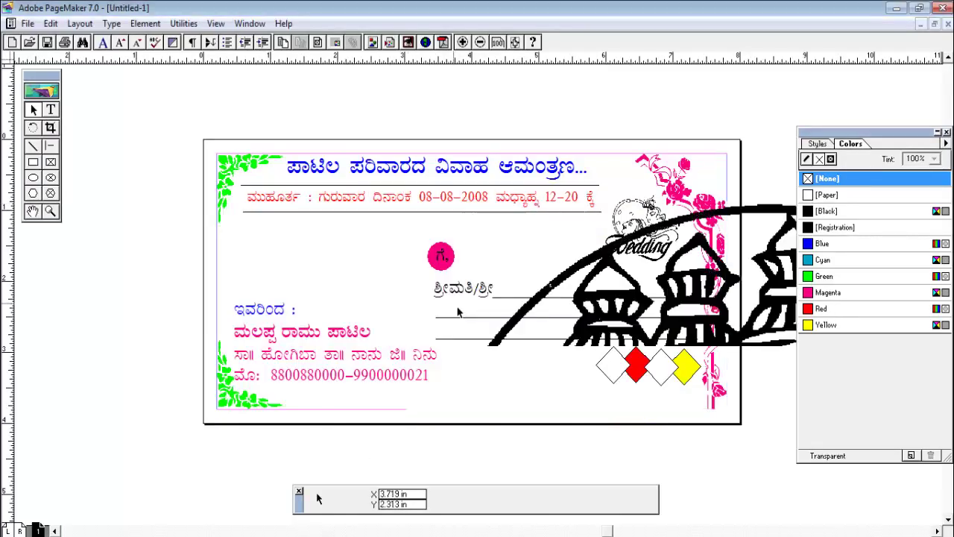
left_click_drag(386, 283, 212, 218)
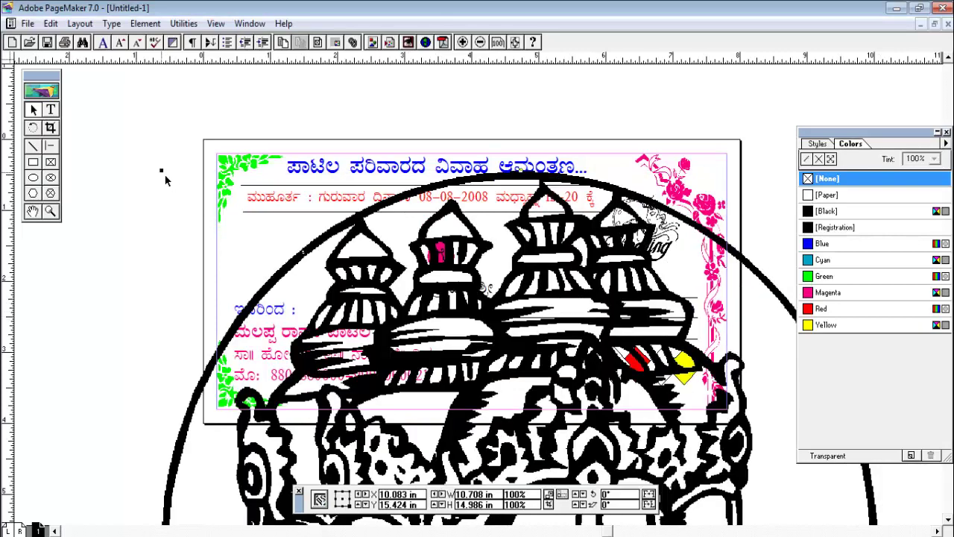
Shrink the deity picture to about 0.97 in wide and place it above 'ಇವರಿಂದ :'
left_click_drag(161, 171, 580, 450)
left_click_drag(679, 490, 263, 236)
left_click_drag(456, 198, 339, 412)
left_click_drag(268, 466, 368, 231)
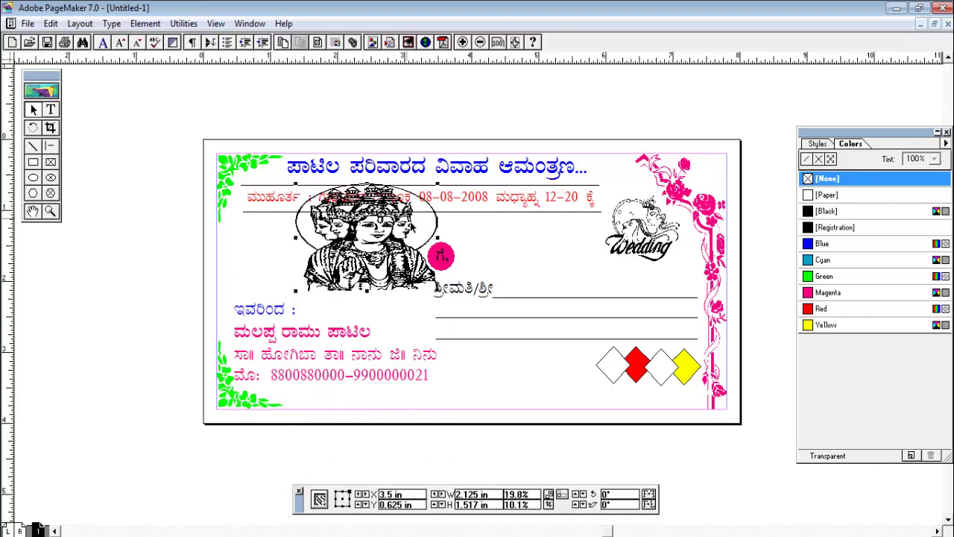
left_click_drag(442, 195, 386, 246)
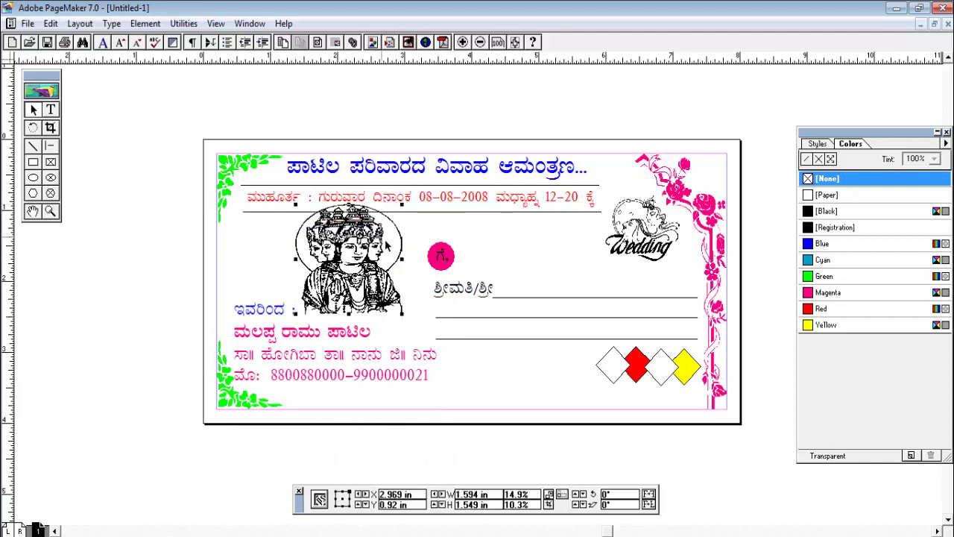
left_click_drag(407, 215, 370, 225)
left_click_drag(353, 266, 387, 274)
left_click(574, 111)
left_click(367, 276)
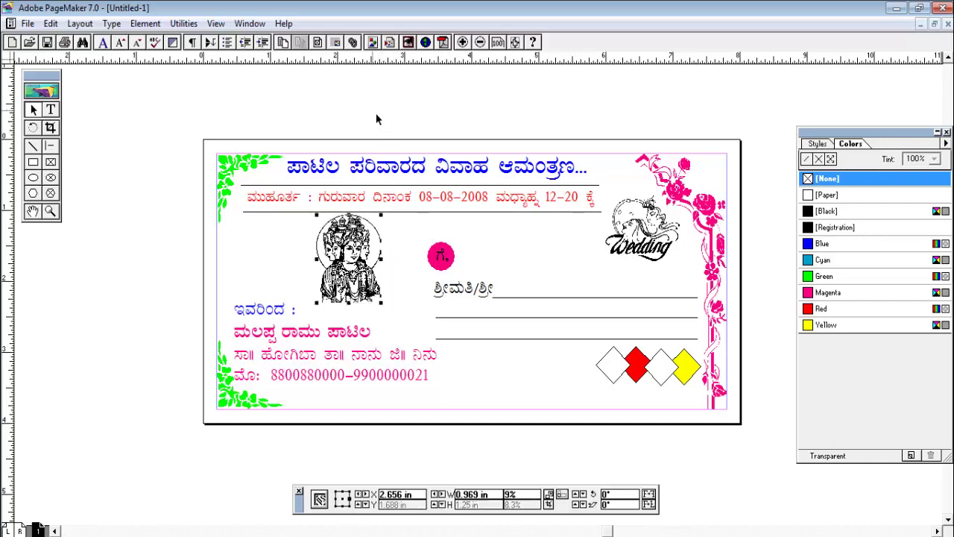
Narrow the deity picture to 0.938 in and move the Wedding graphic to the card's left
left_click_drag(385, 269, 383, 270)
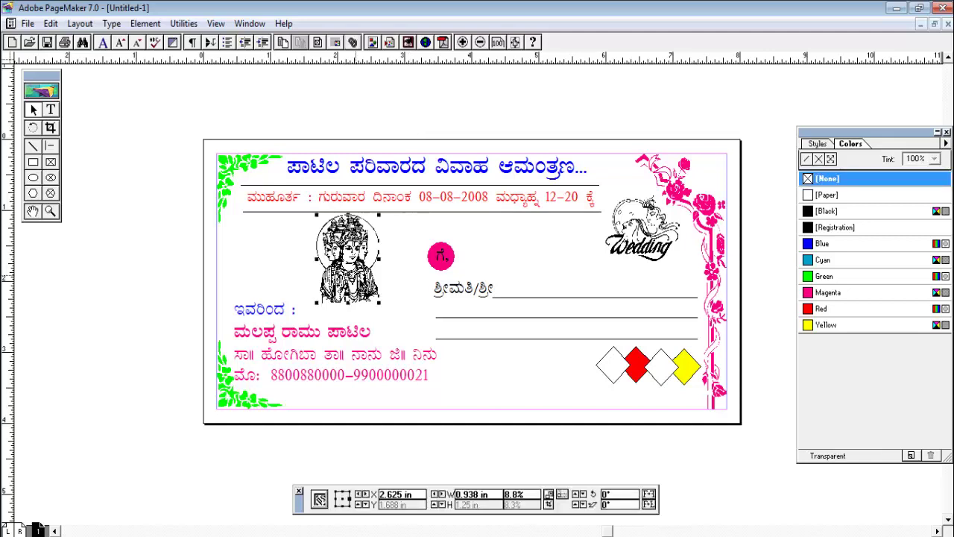
left_click(644, 258)
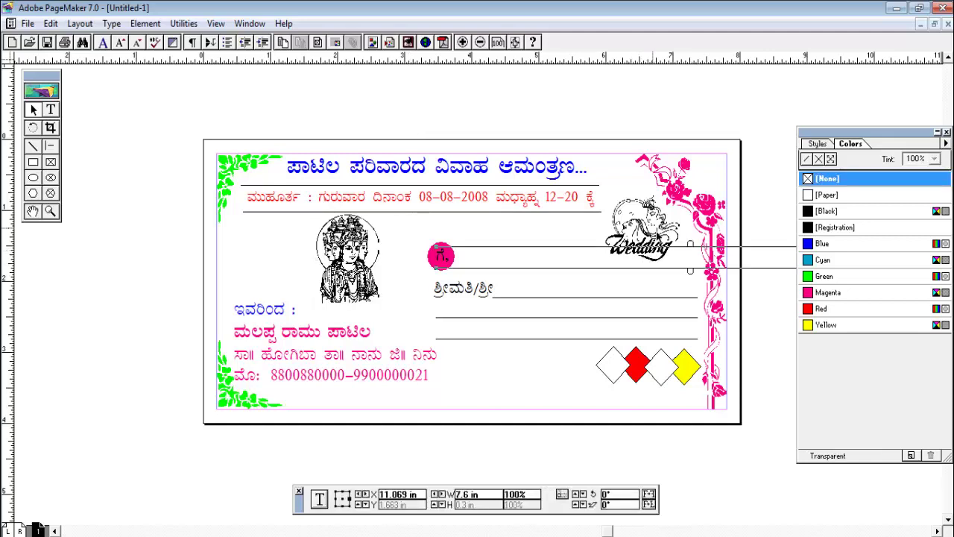
left_click_drag(644, 257, 268, 242)
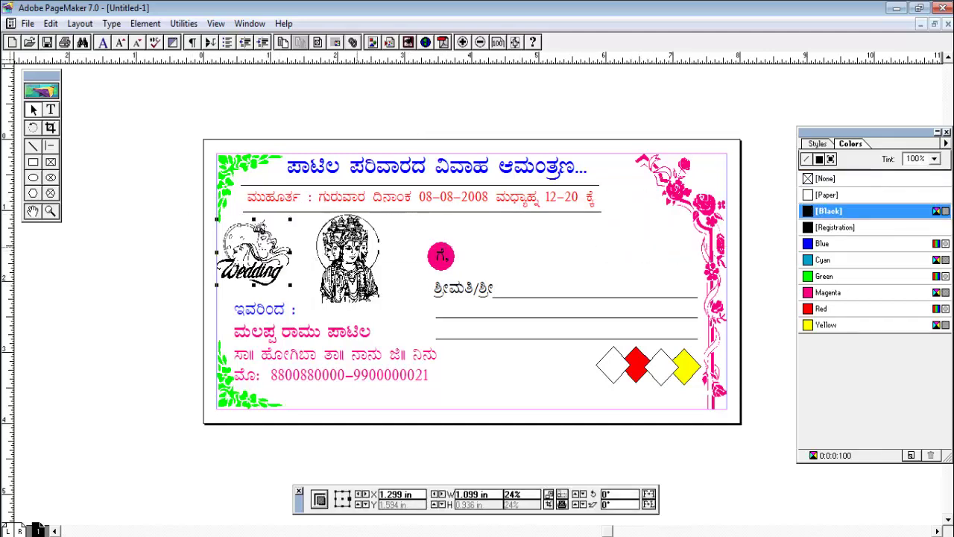
left_click(352, 239)
left_click_drag(352, 239, 645, 226)
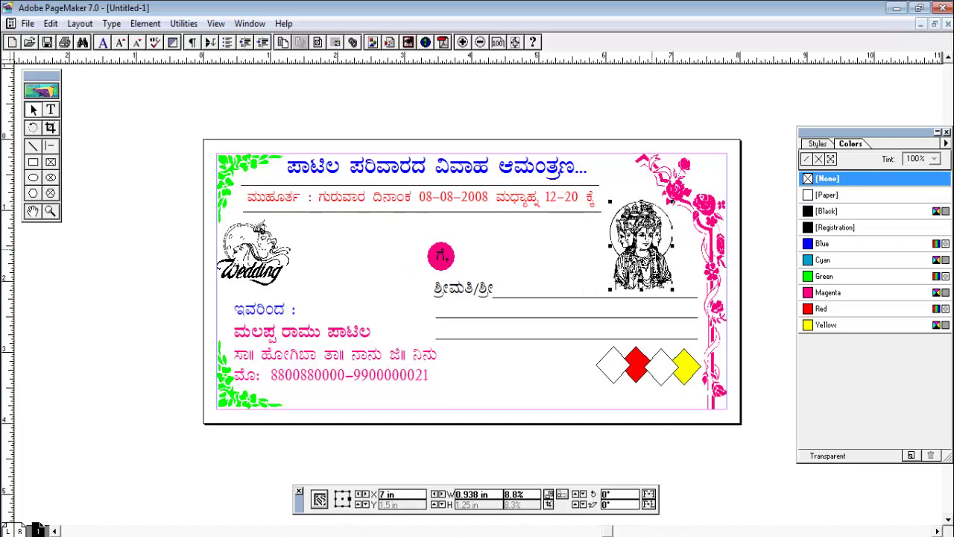
left_click(622, 89)
Resize the Wedding graphic, ending at 33.8%
left_click(274, 276)
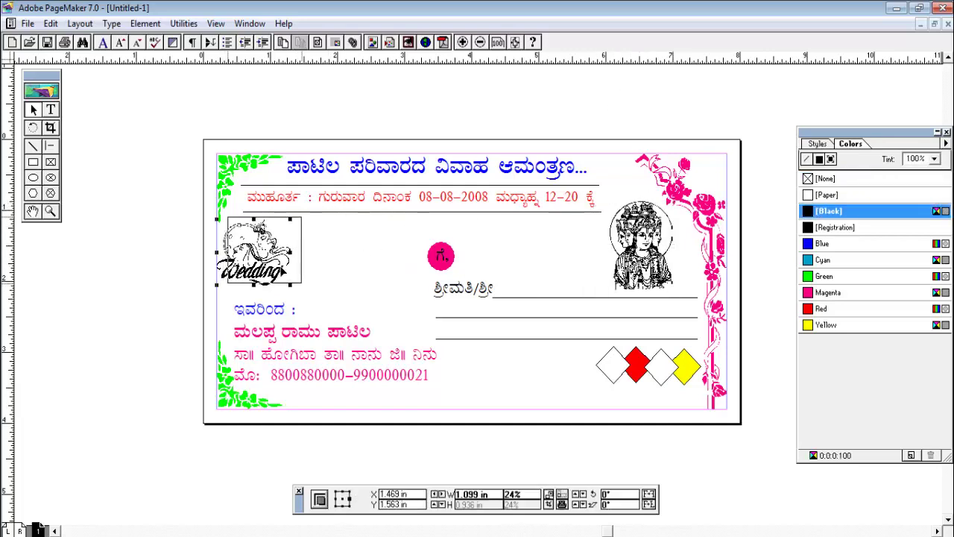
left_click_drag(275, 276, 315, 288)
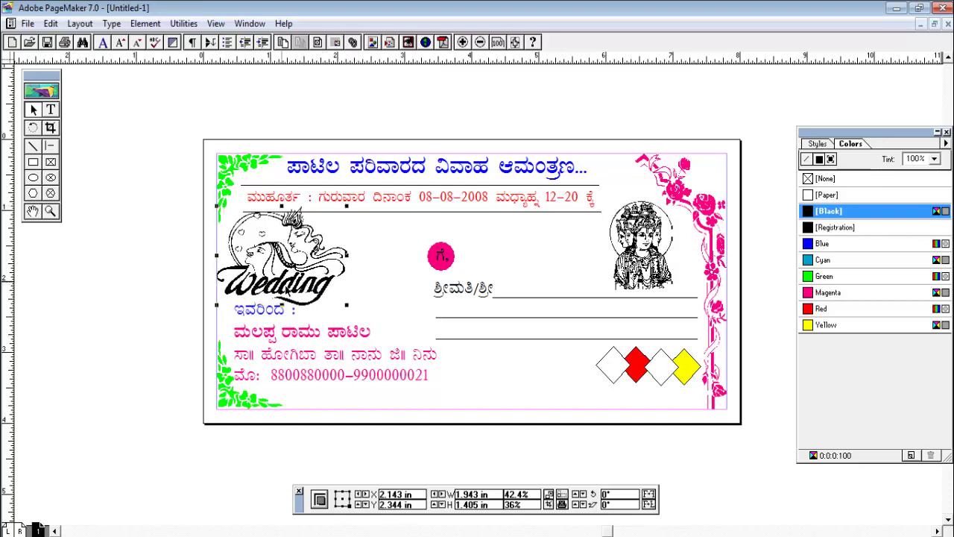
left_click_drag(353, 216, 306, 275)
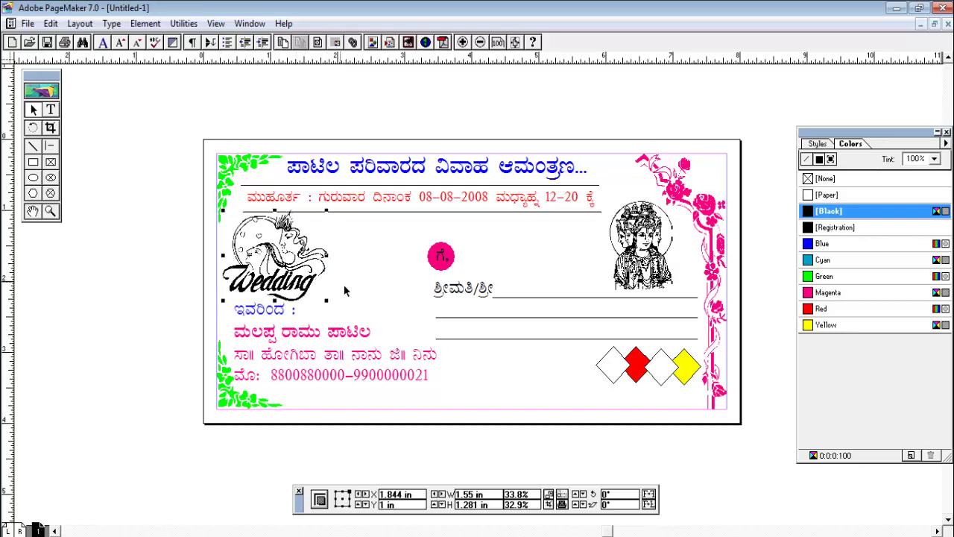
left_click(349, 316)
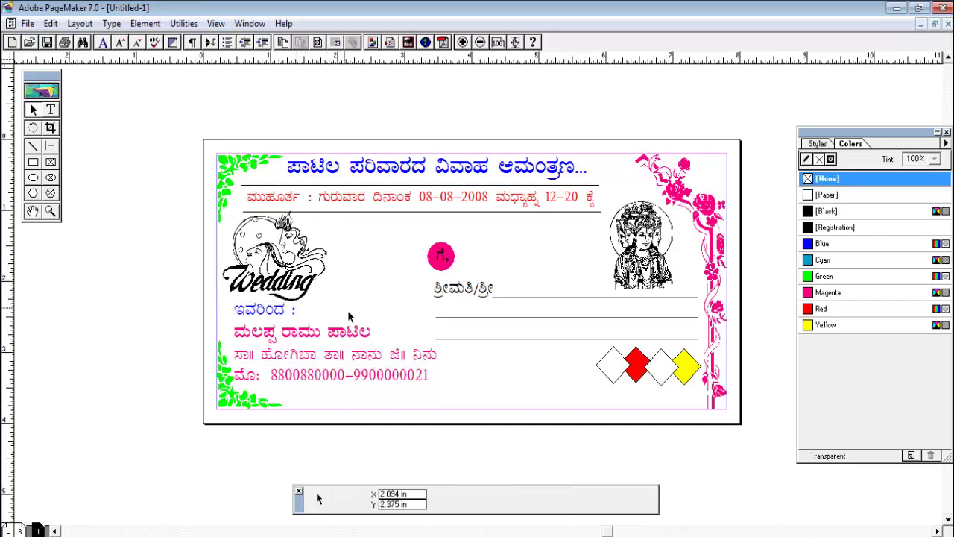
Place the deity picture beside the Wedding graphic, undoing a stray move of the graphic
left_click(641, 246)
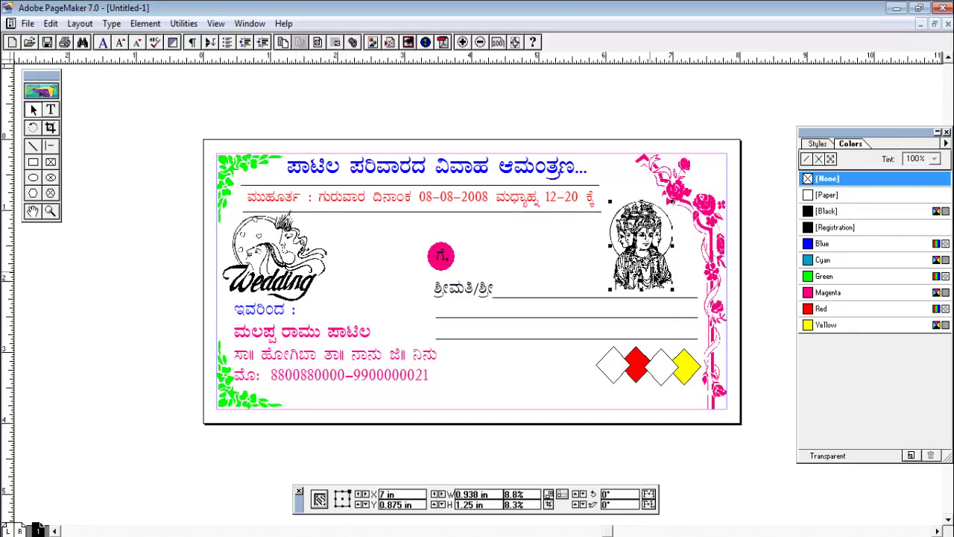
left_click_drag(641, 246, 639, 222)
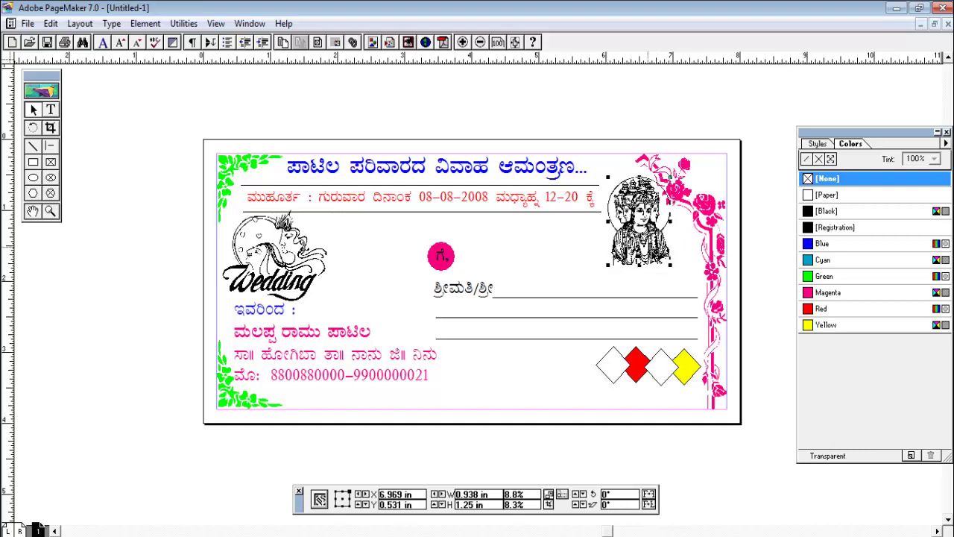
left_click_drag(639, 223, 375, 262)
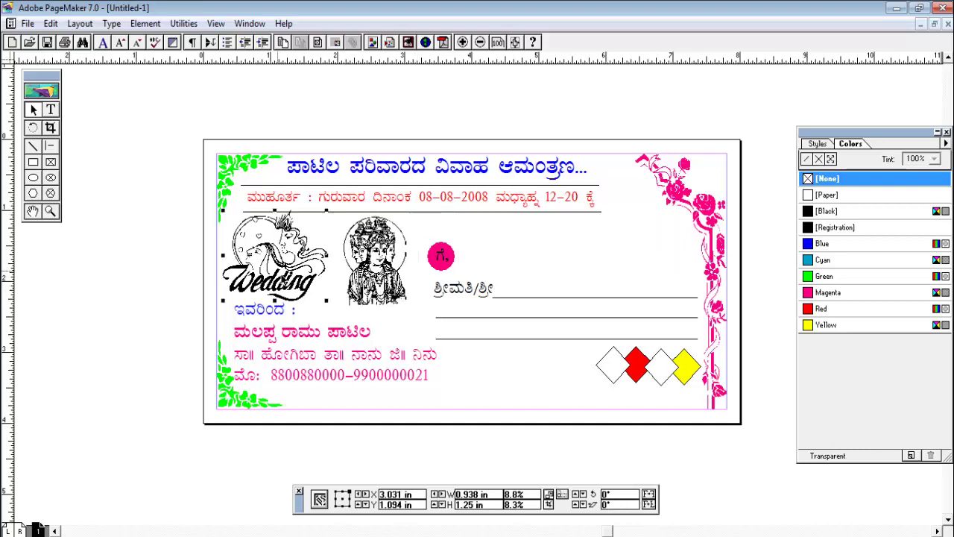
left_click_drag(295, 273, 673, 261)
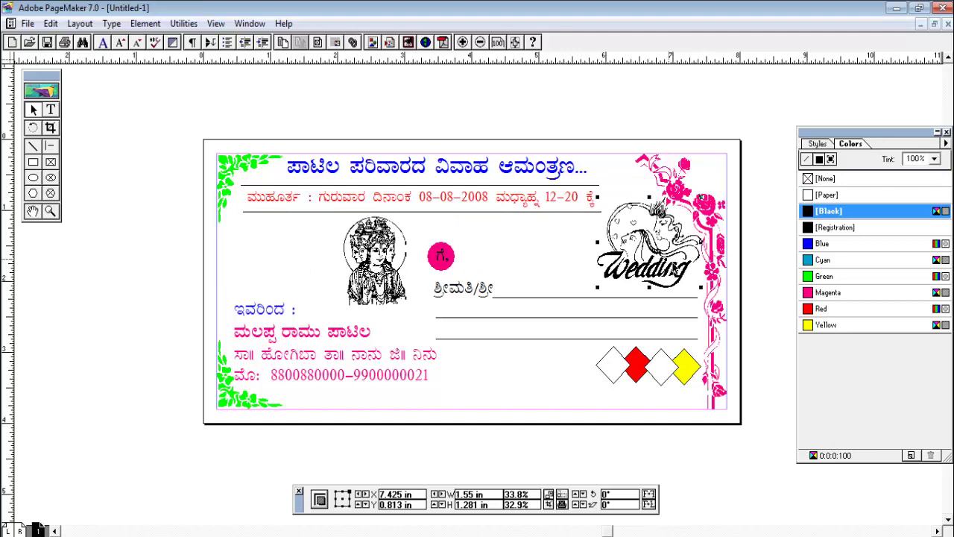
key("ctrl+z")
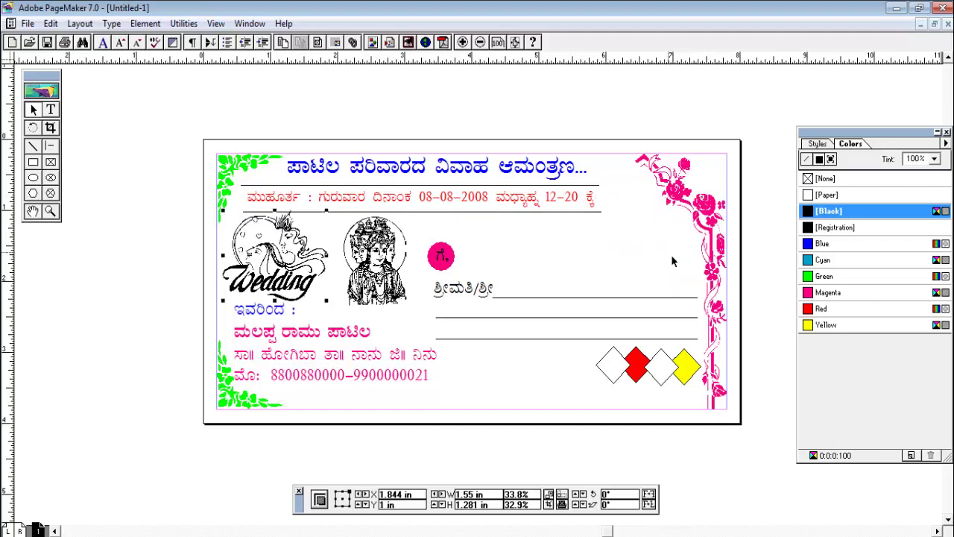